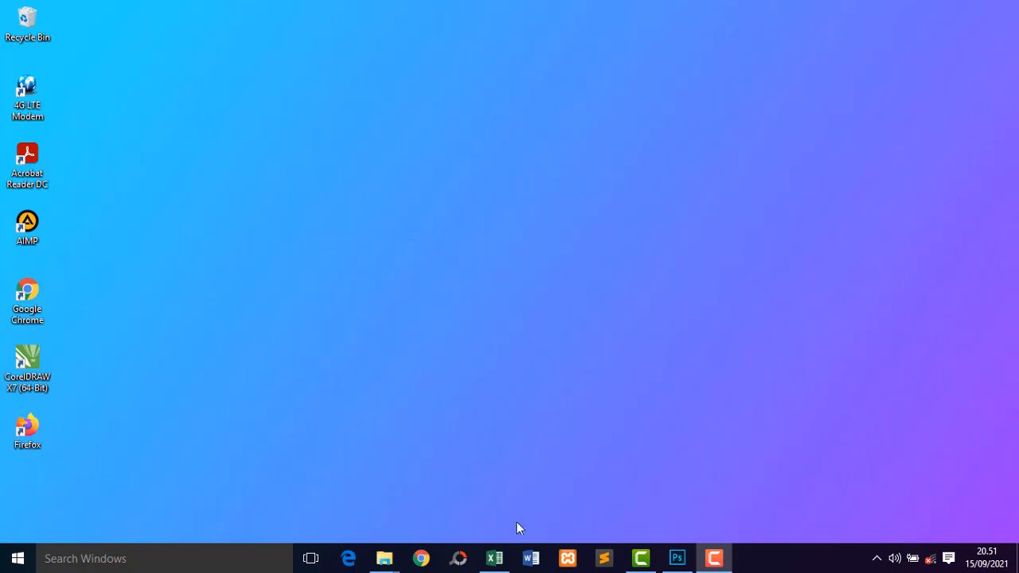
Switch to the open Excel workbook and clear the formulas from cells C7, M7 and I19 on the LOWER-UPPER sheet.
click(495, 558)
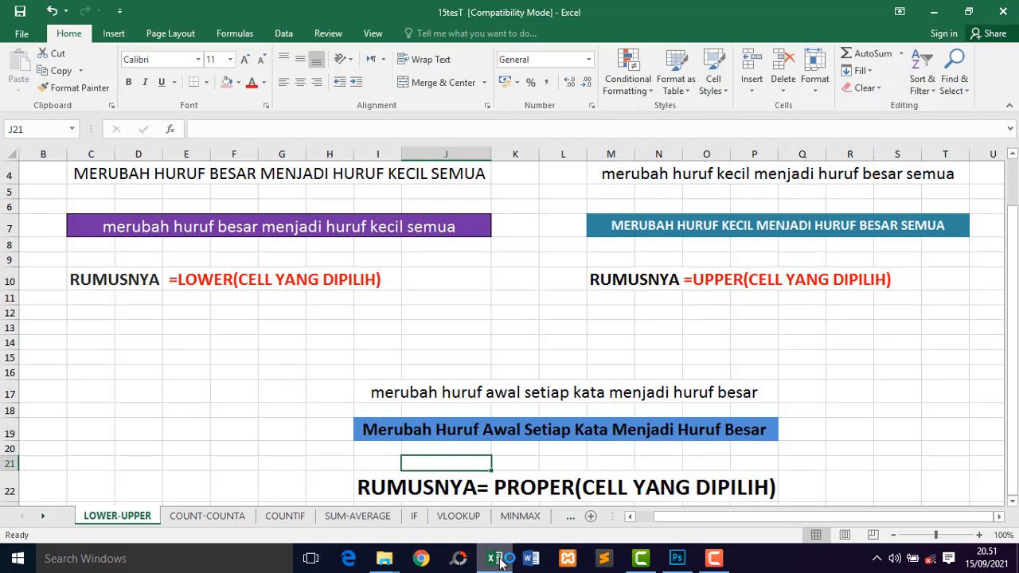
click(344, 228)
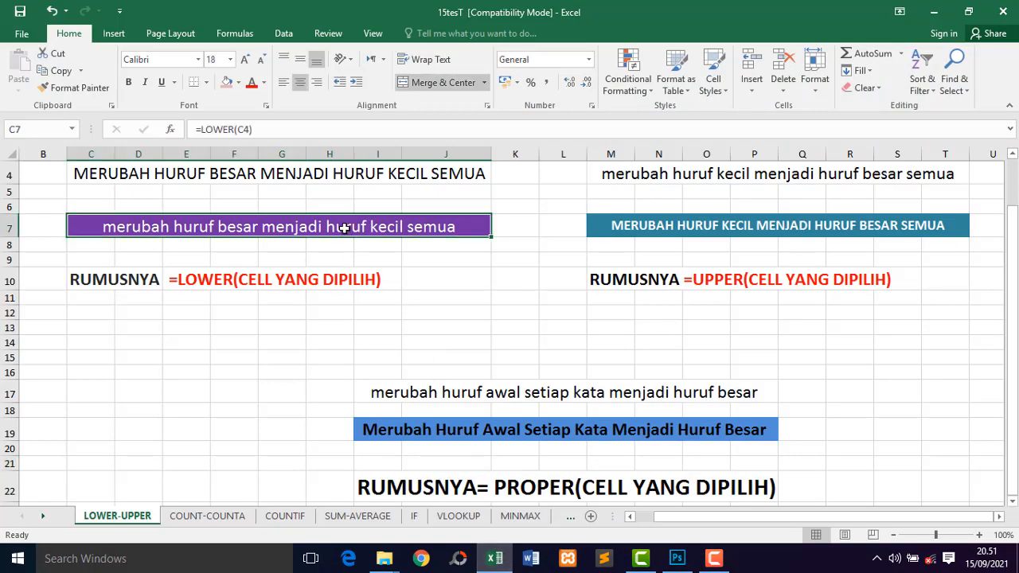
key(Delete)
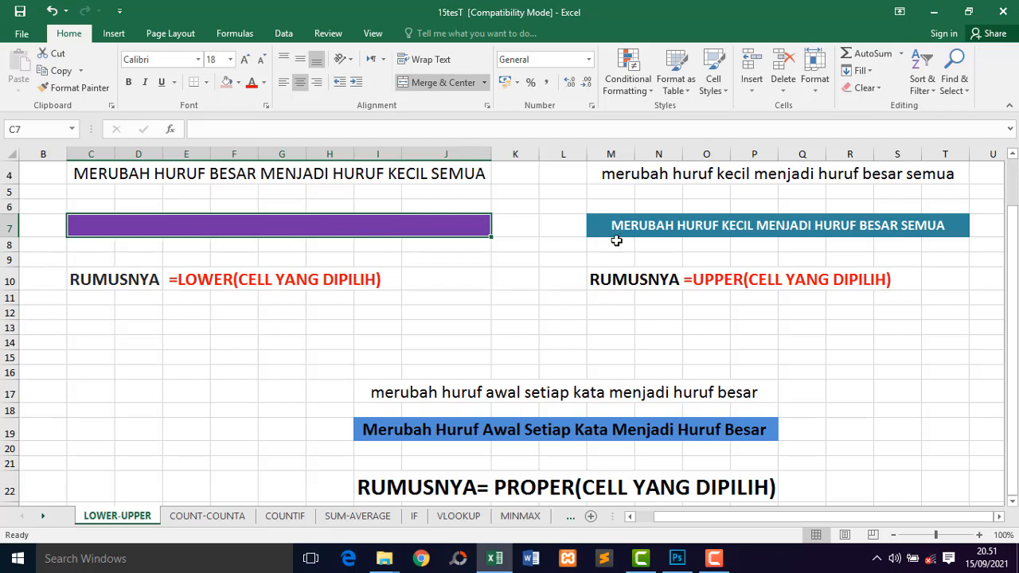
click(654, 227)
key(Delete)
click(513, 437)
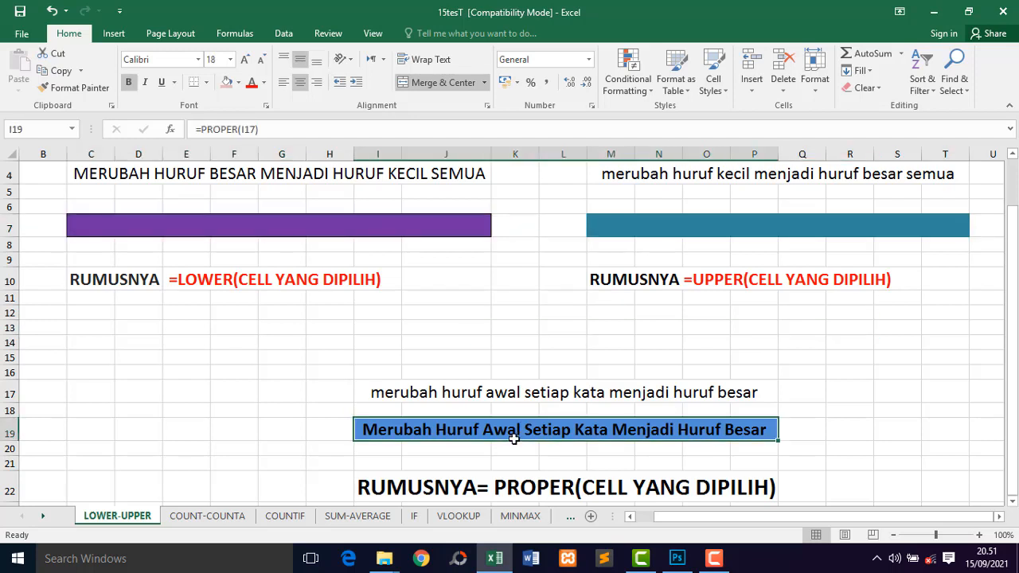
key(Delete)
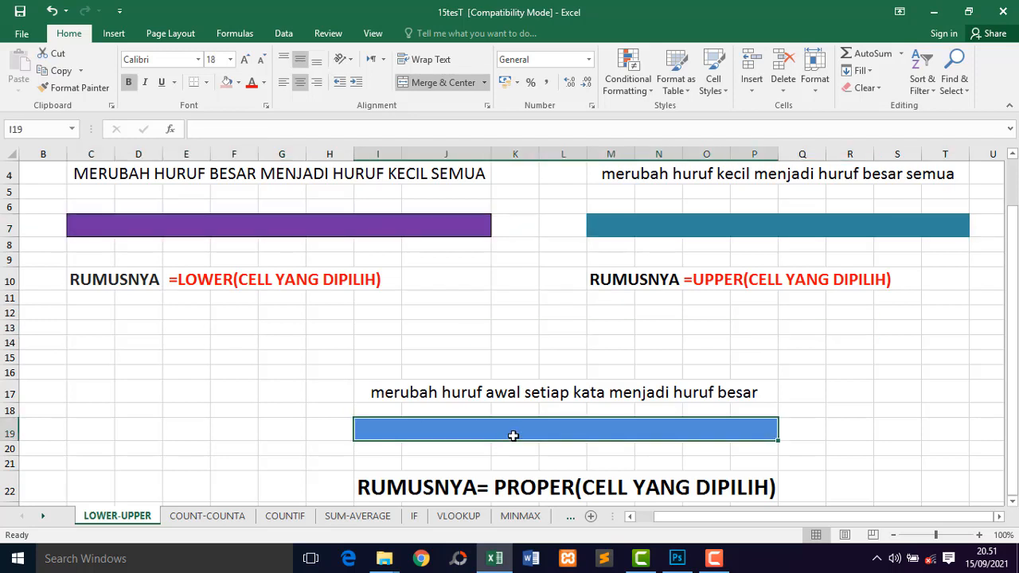
click(222, 517)
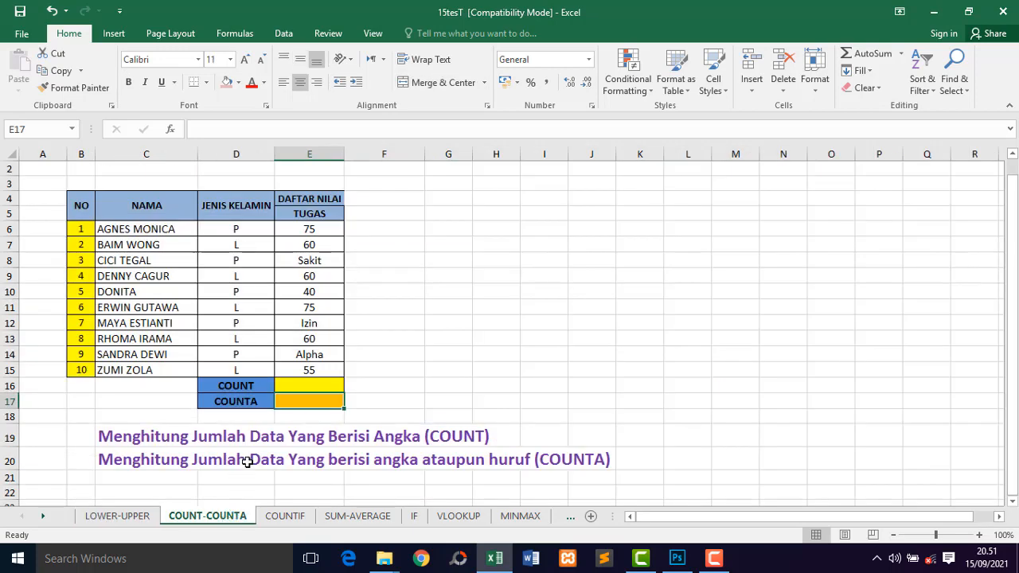
click(133, 515)
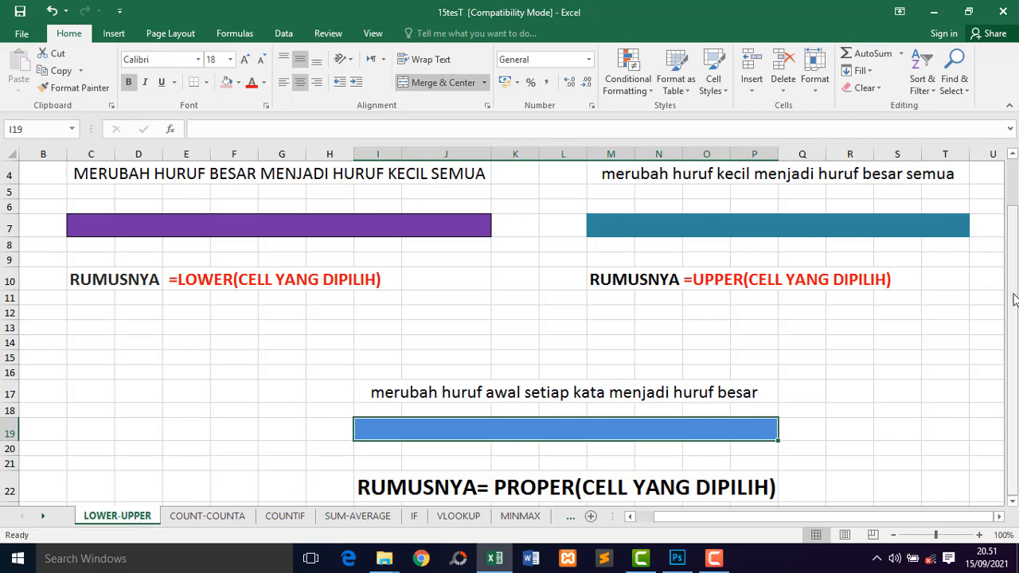
drag(1014, 299, 1016, 249)
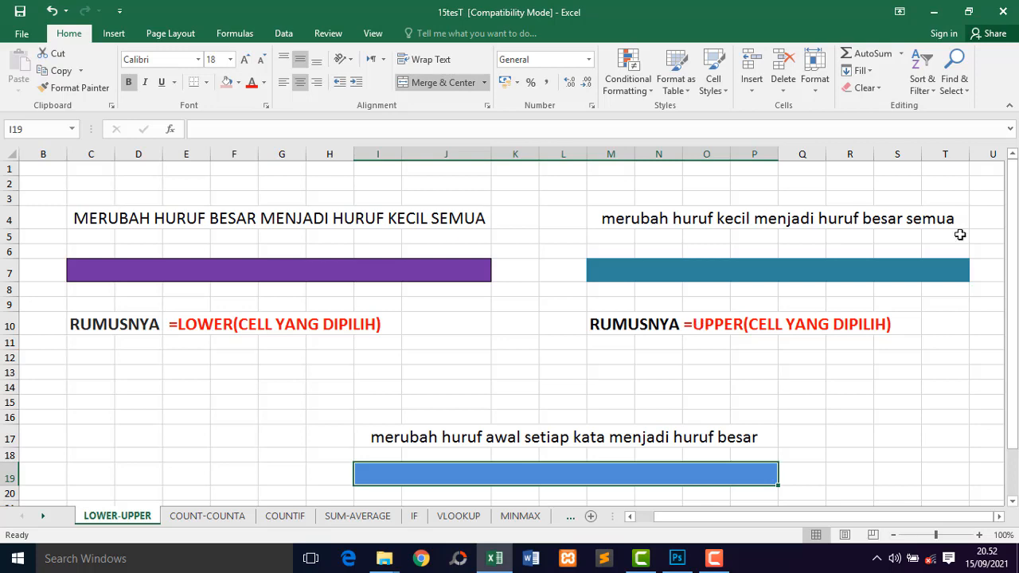
drag(1013, 219, 1016, 275)
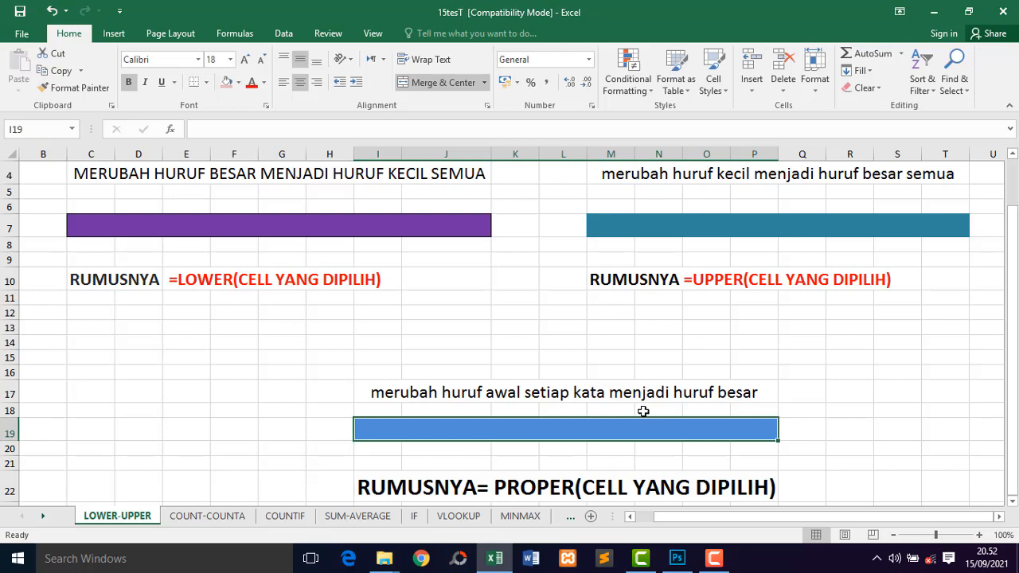
Enter the formula =LOWER(C4) in merged cell C7 to convert the uppercase sentence above it to lowercase.
click(241, 229)
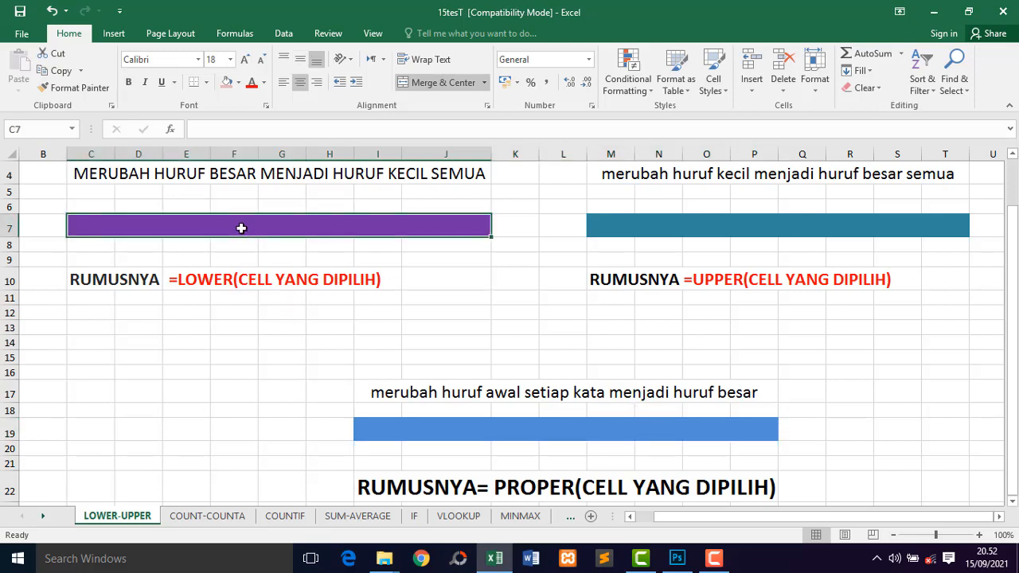
text(=)
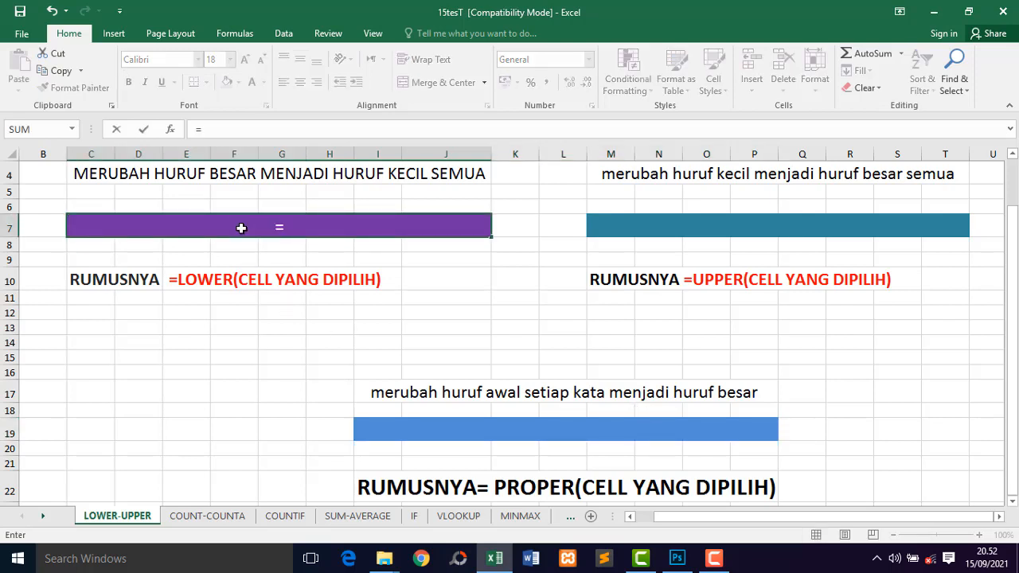
text(LO)
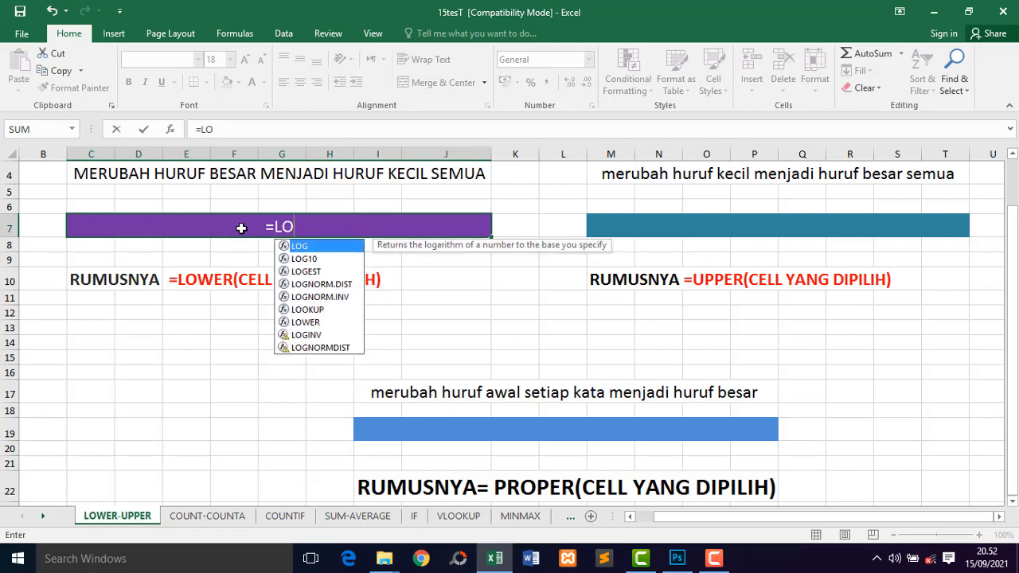
text(W)
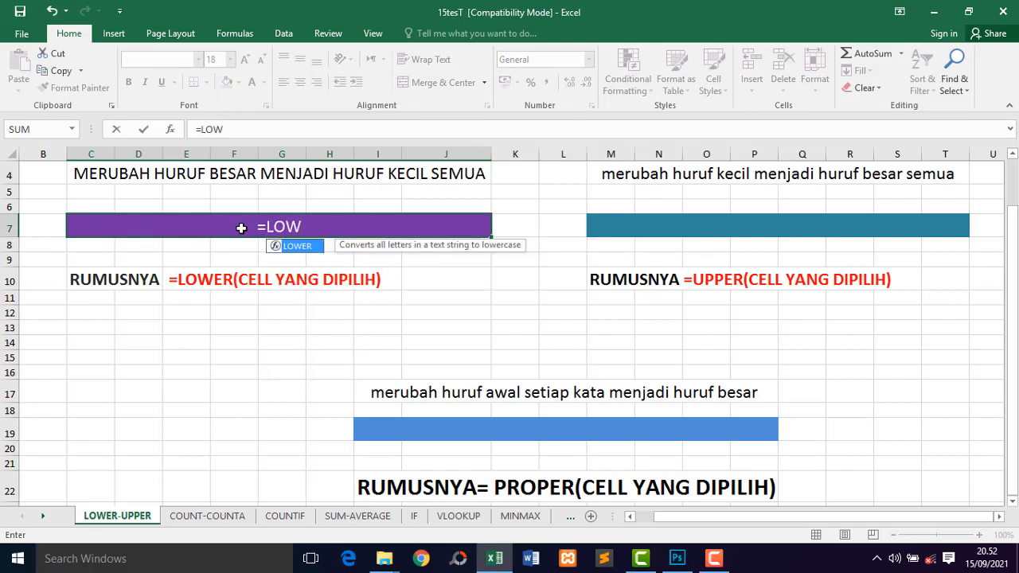
double_click(296, 246)
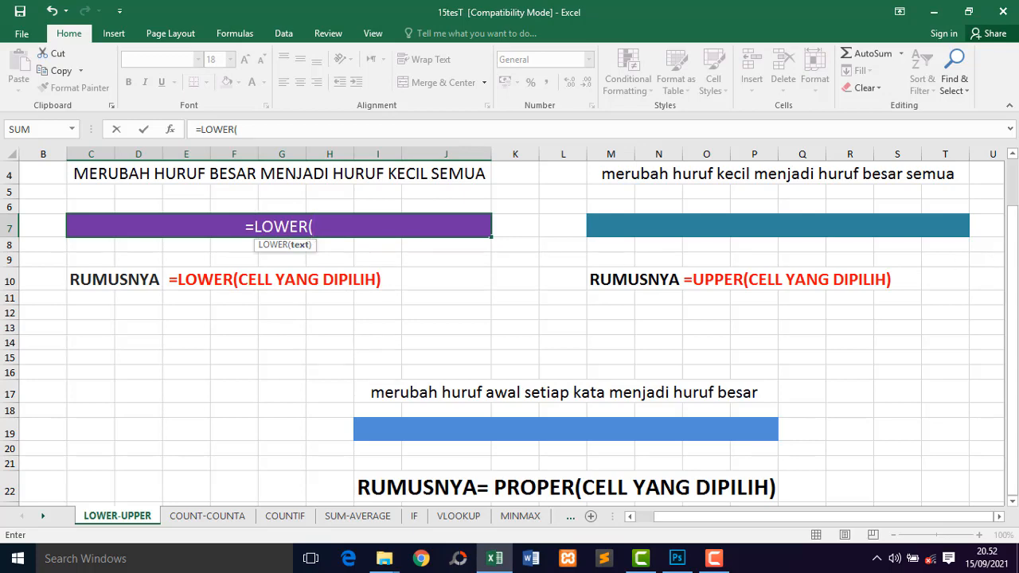
drag(1015, 257, 1015, 227)
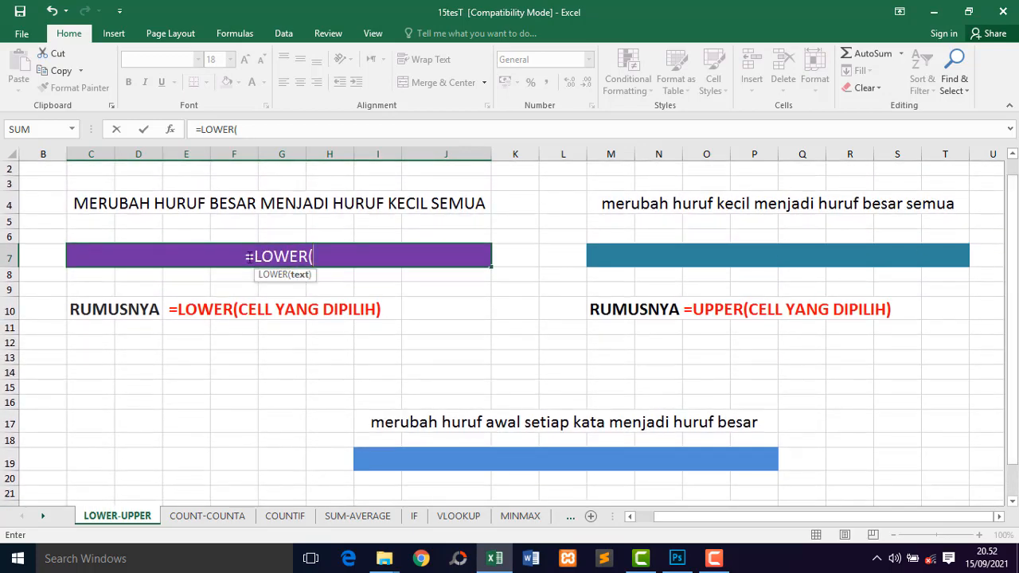
click(94, 204)
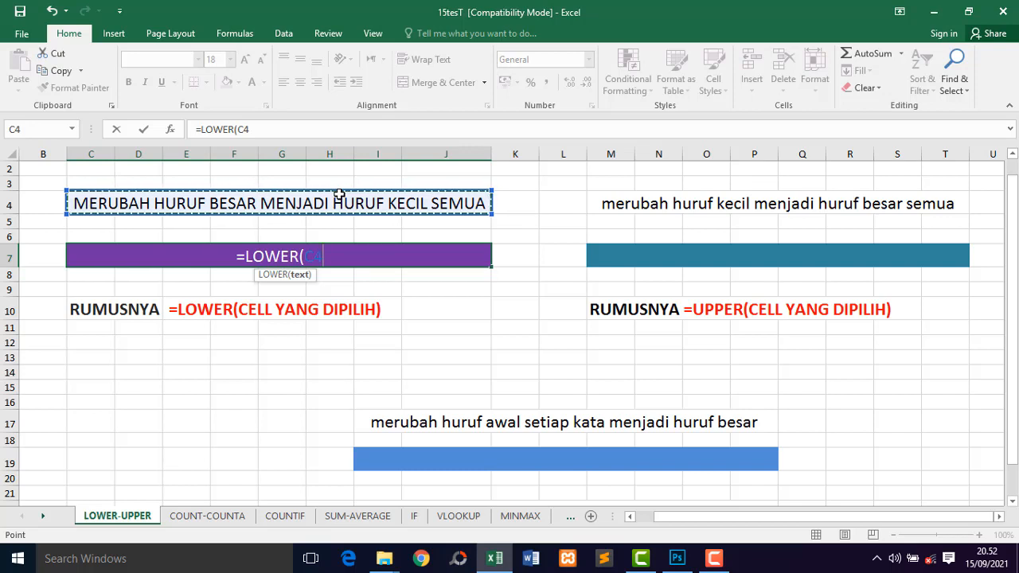
text())
key(Return)
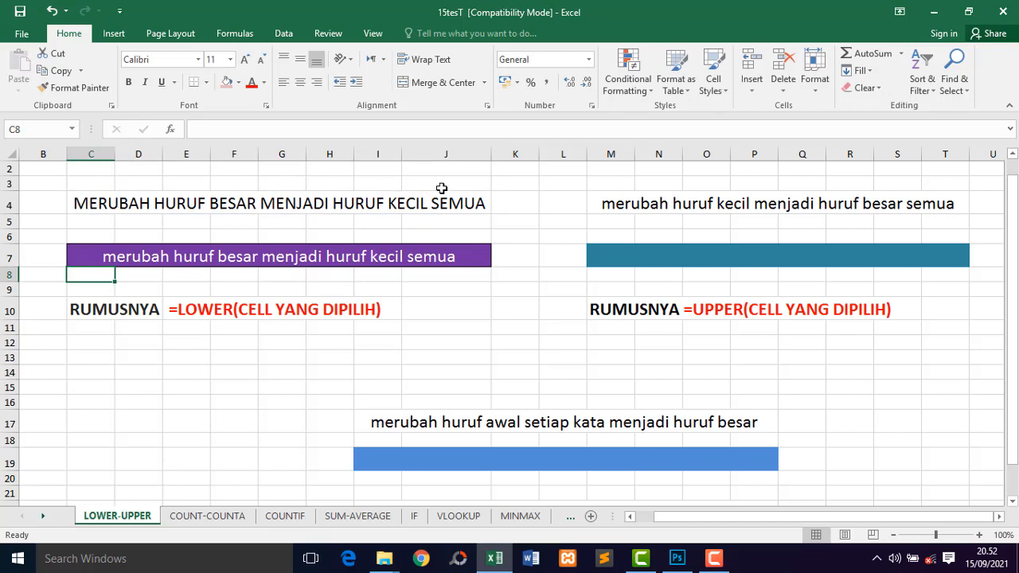
click(114, 255)
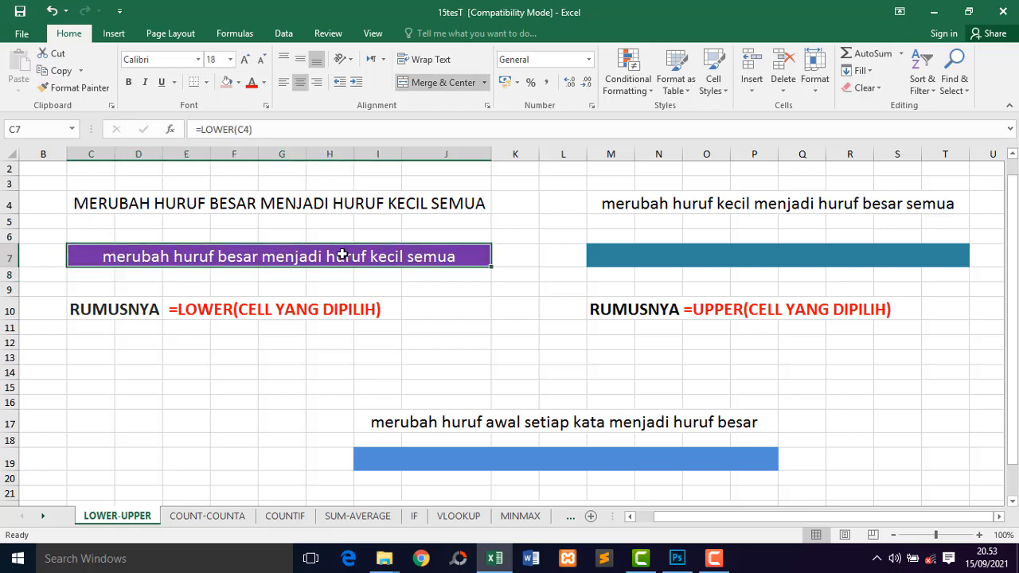
Enter the formula =UPPER(M4) in merged cell M7 to convert the lowercase sentence above it to uppercase.
click(700, 255)
text(=)
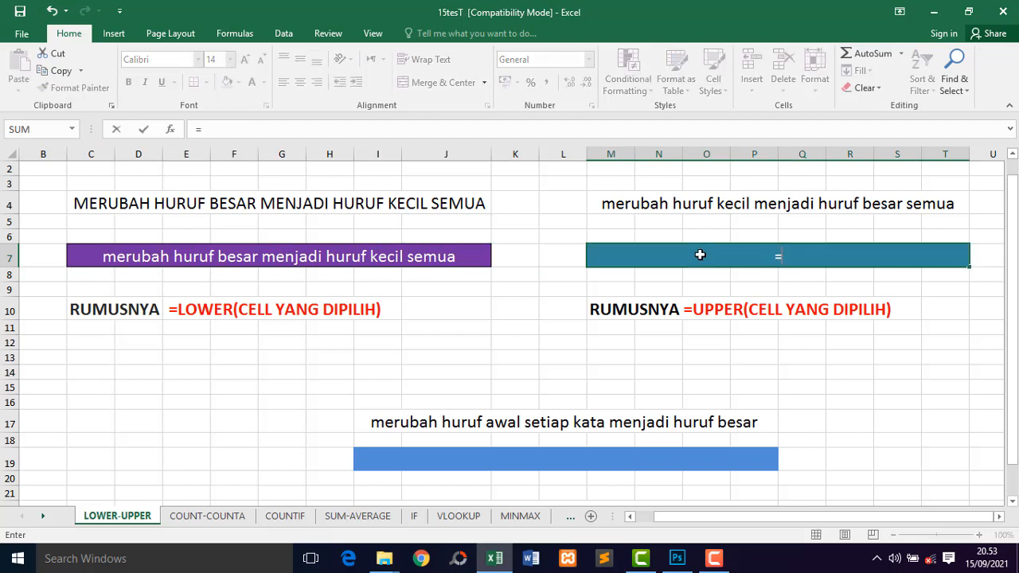
text(U)
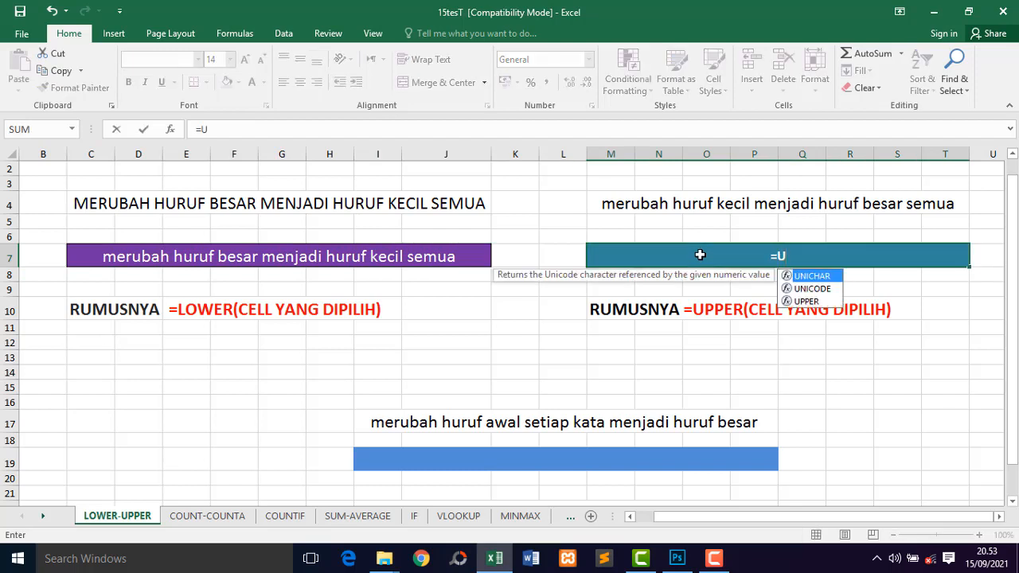
text(P)
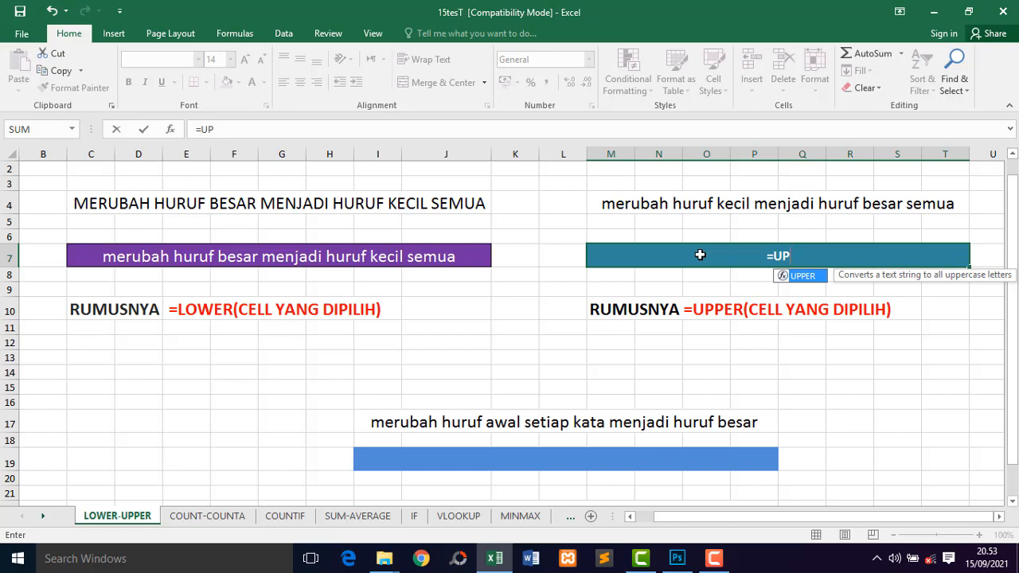
text(PE)
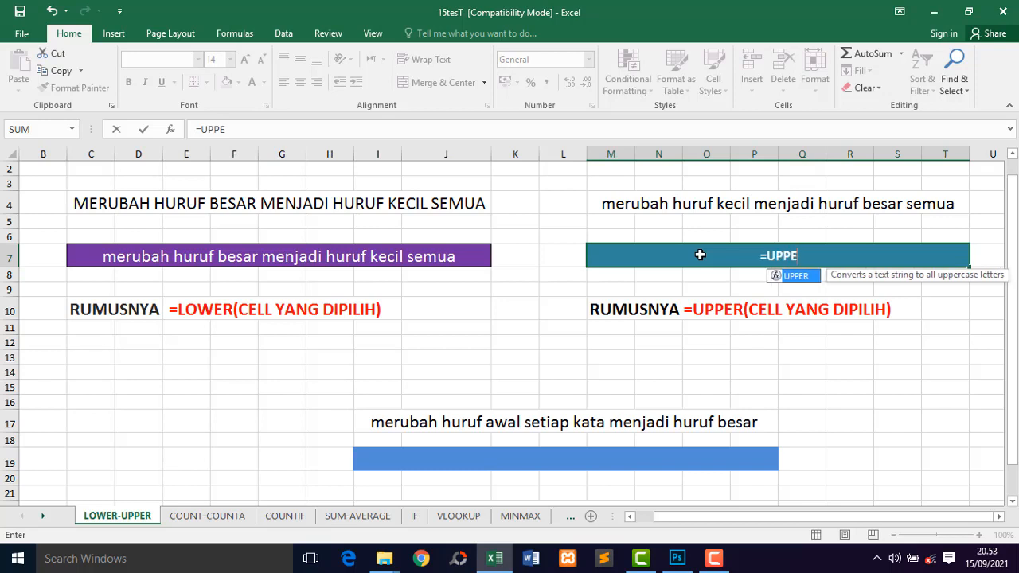
double_click(807, 280)
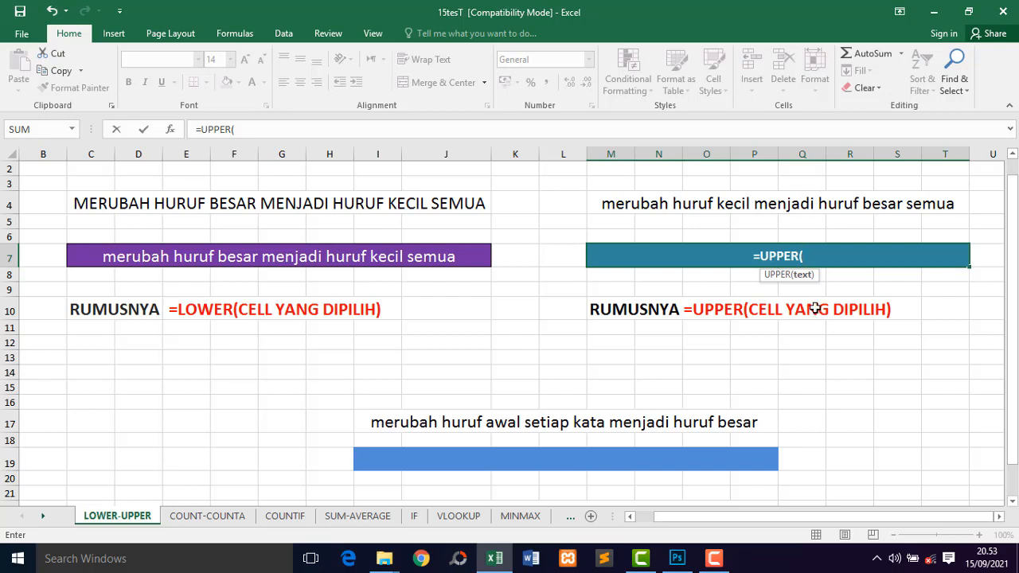
click(738, 205)
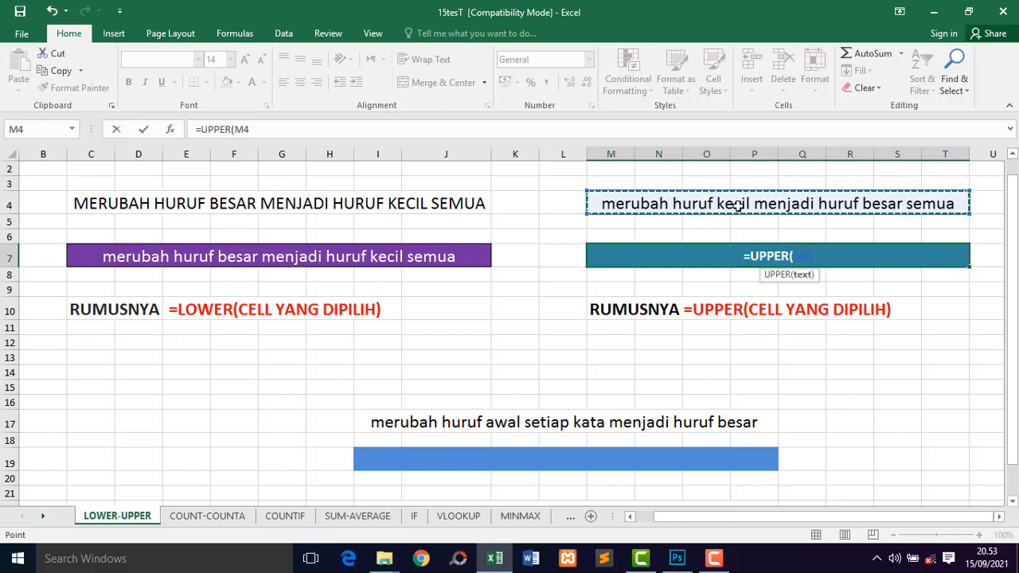
text())
key(Return)
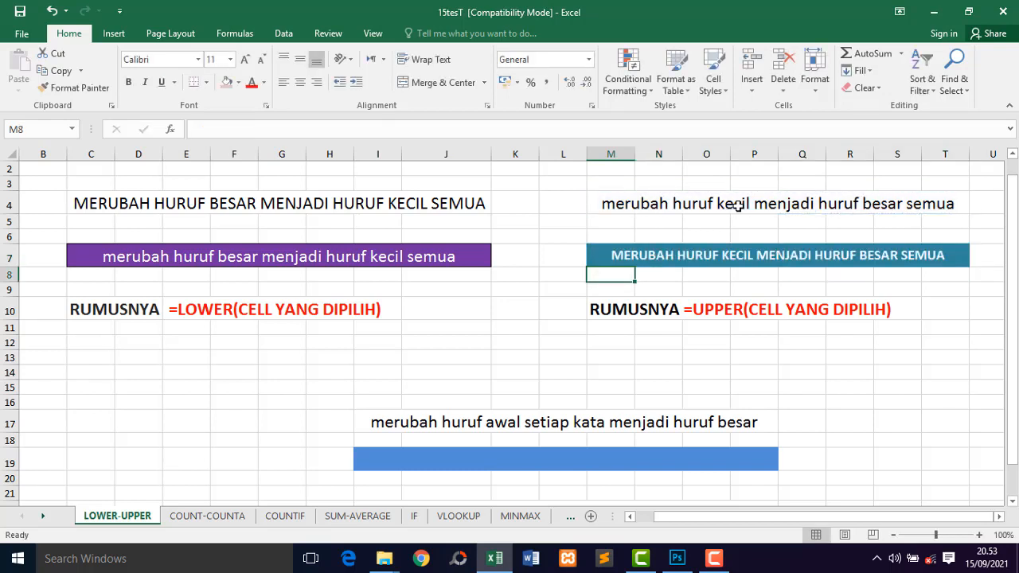
click(656, 260)
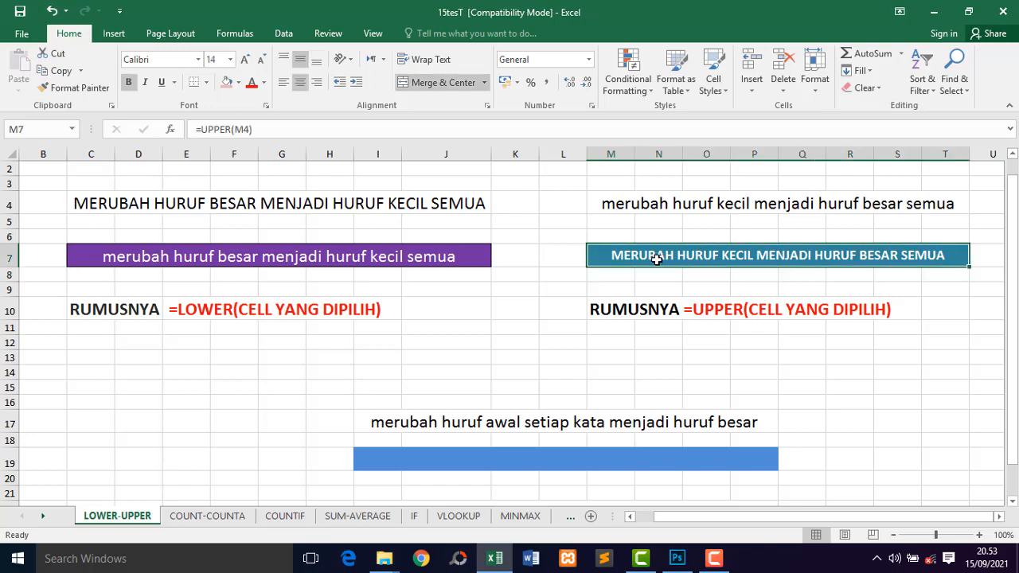
Enter the formula =PROPER(I17) in merged cell I19 to capitalize the first letter of each word in the sentence above.
drag(1014, 314, 1015, 344)
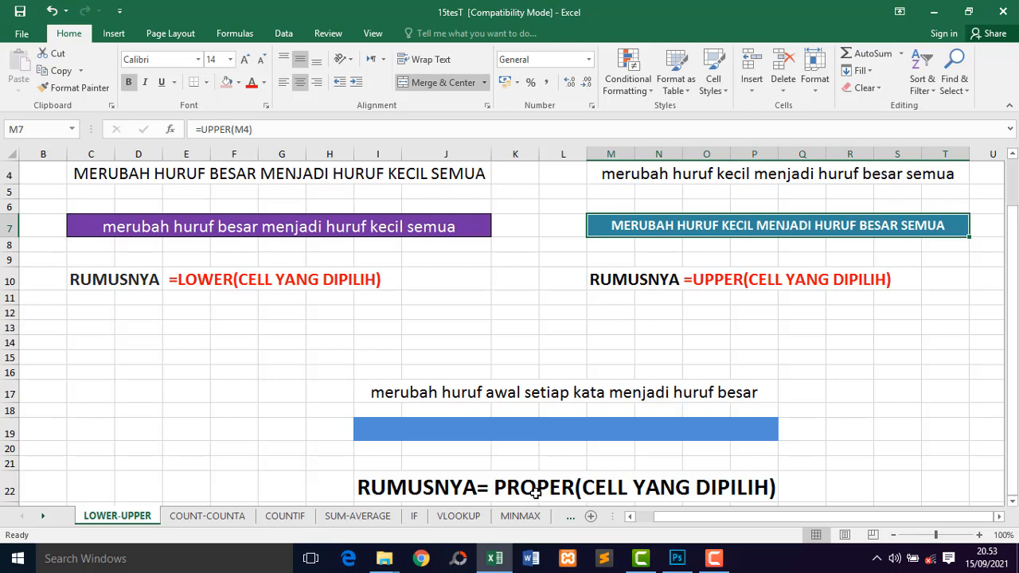
click(482, 428)
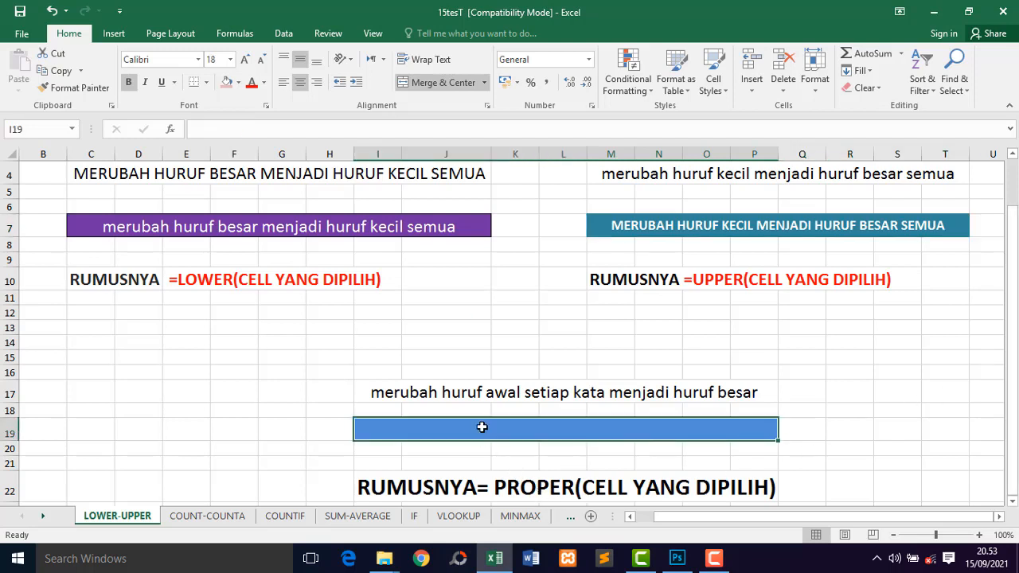
text(=)
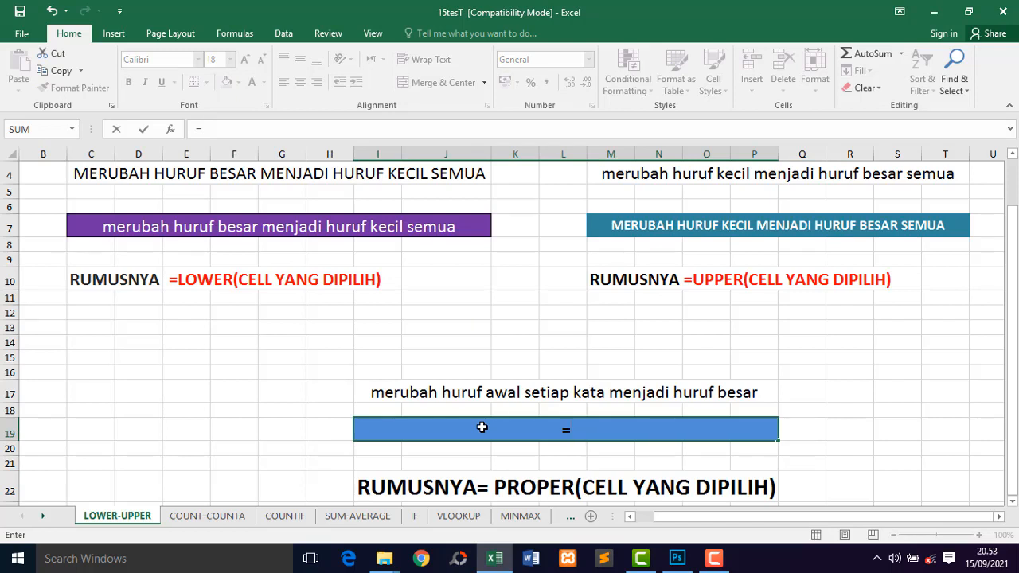
text(PRO)
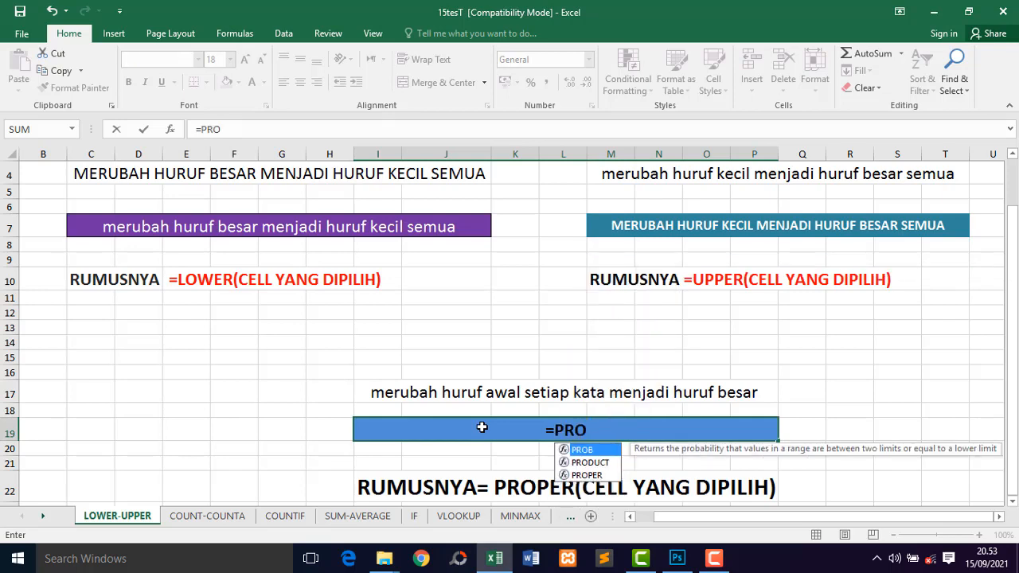
double_click(578, 475)
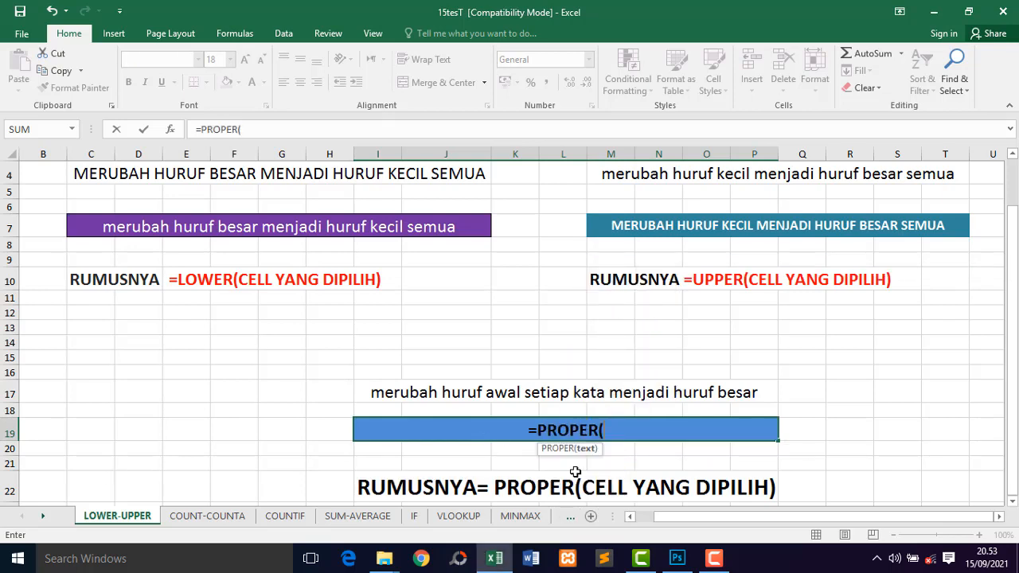
click(475, 392)
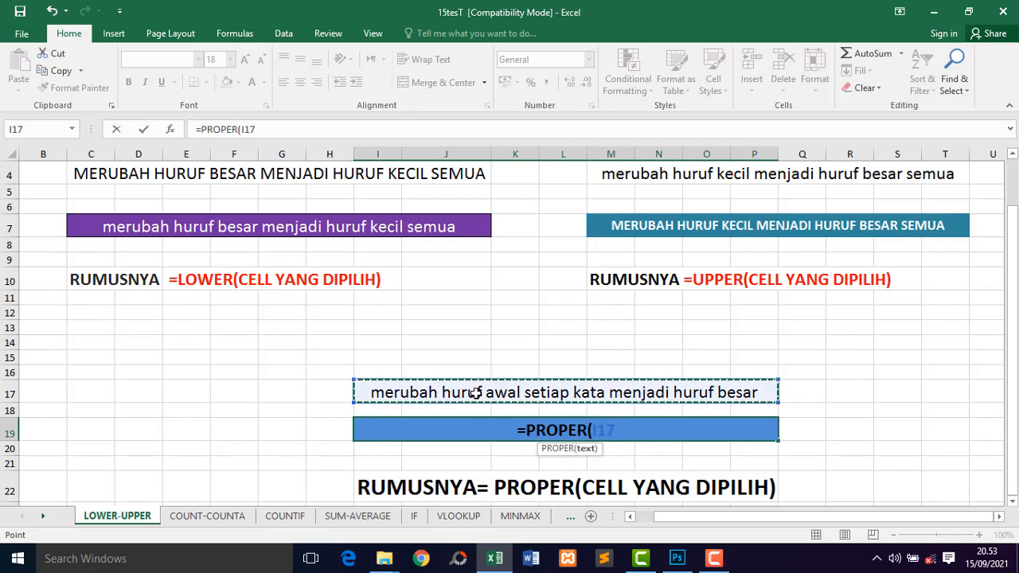
text())
key(Return)
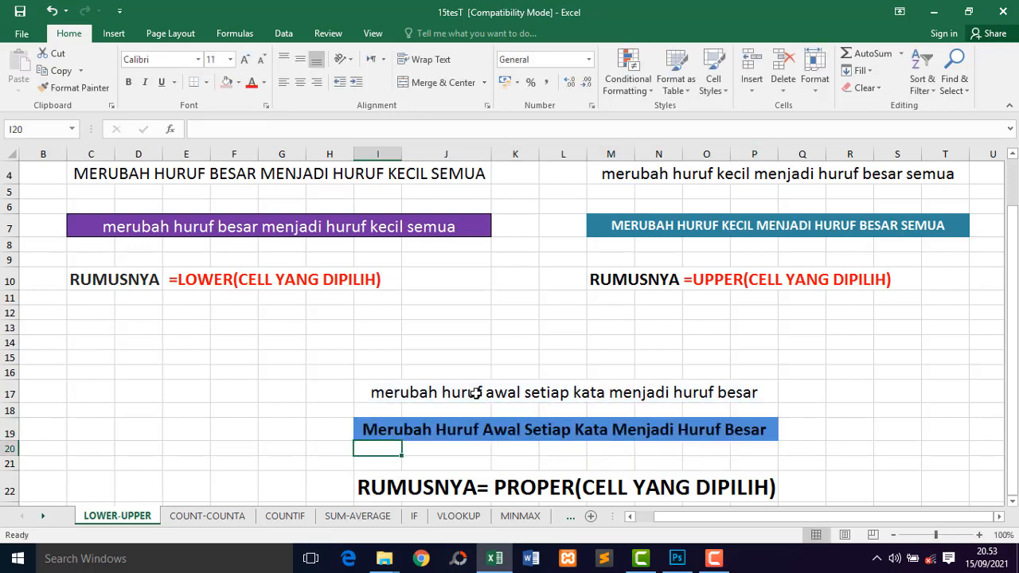
click(420, 429)
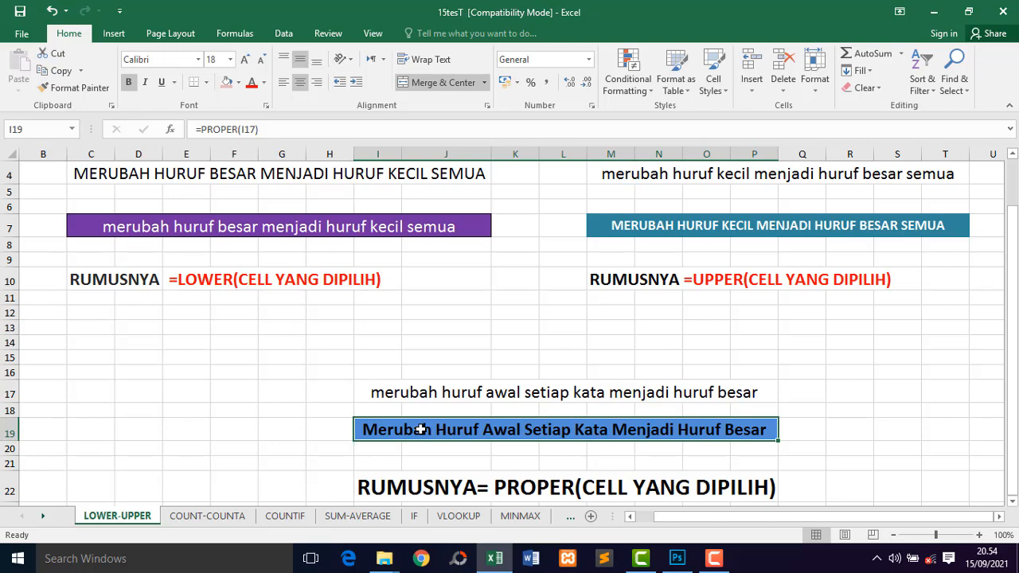
Switch to the COUNT-COUNTA sheet and read the explanations of COUNT and COUNTA in cells C19 and C20.
click(227, 523)
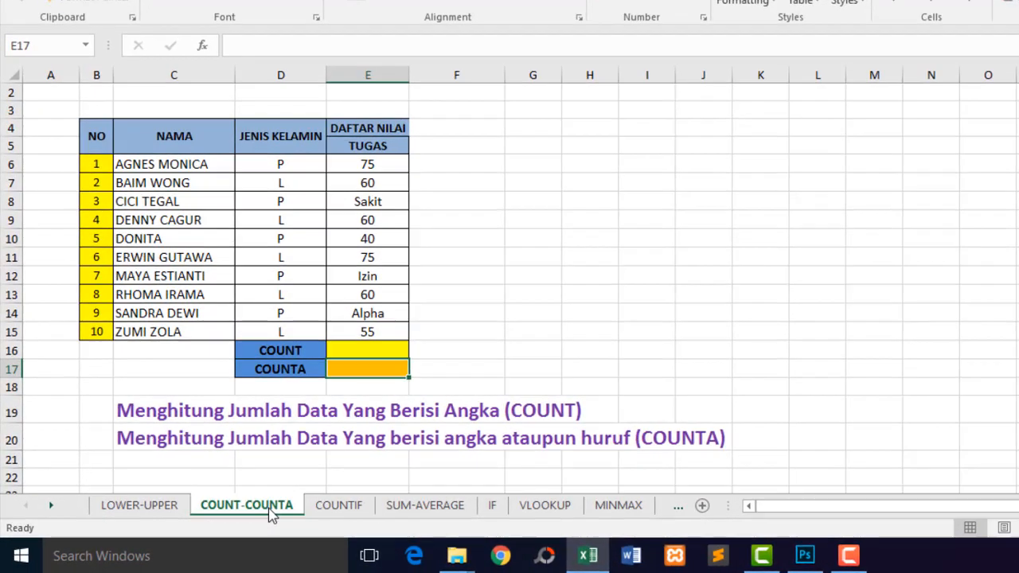
click(177, 434)
click(178, 411)
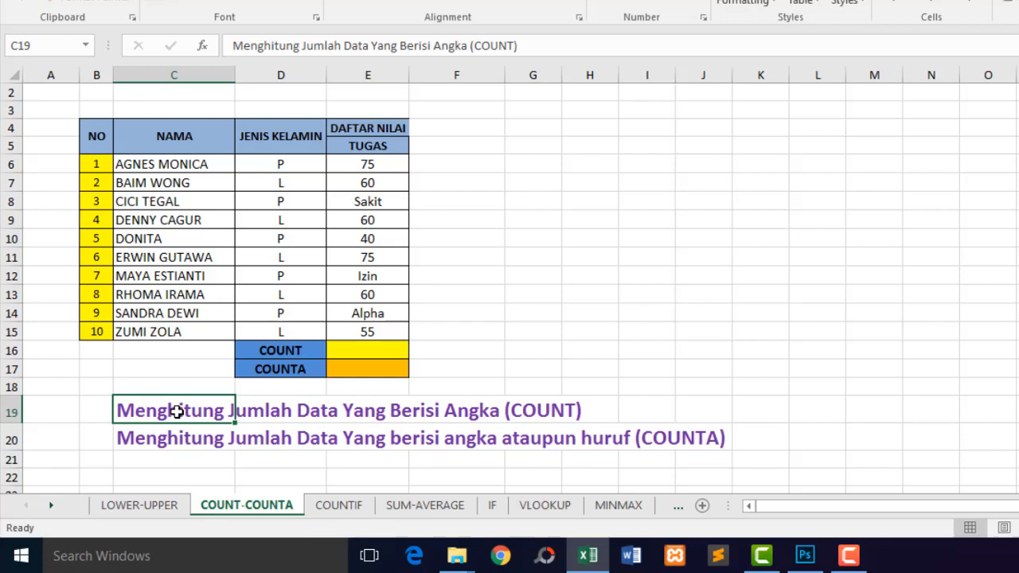
click(174, 435)
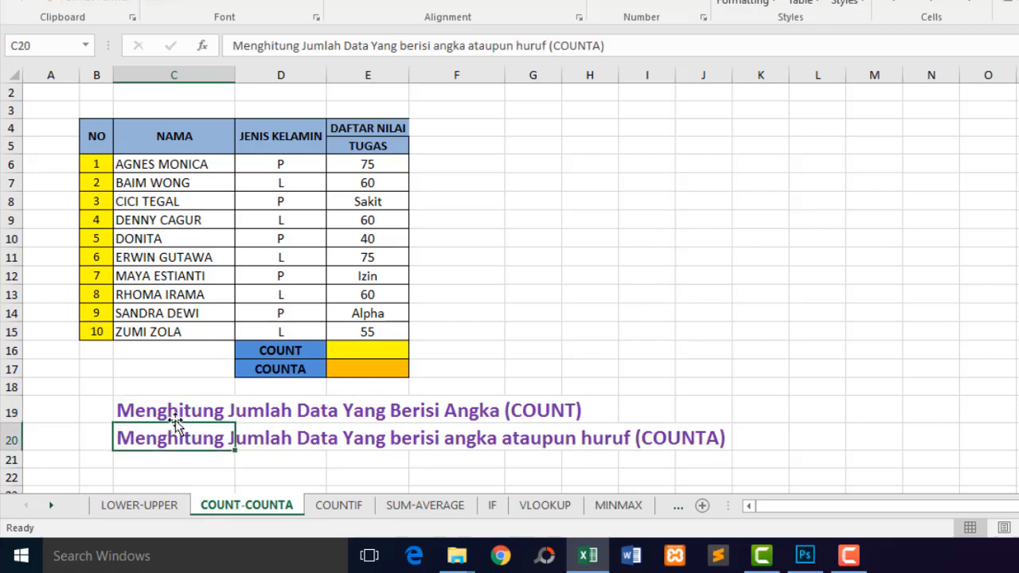
click(174, 412)
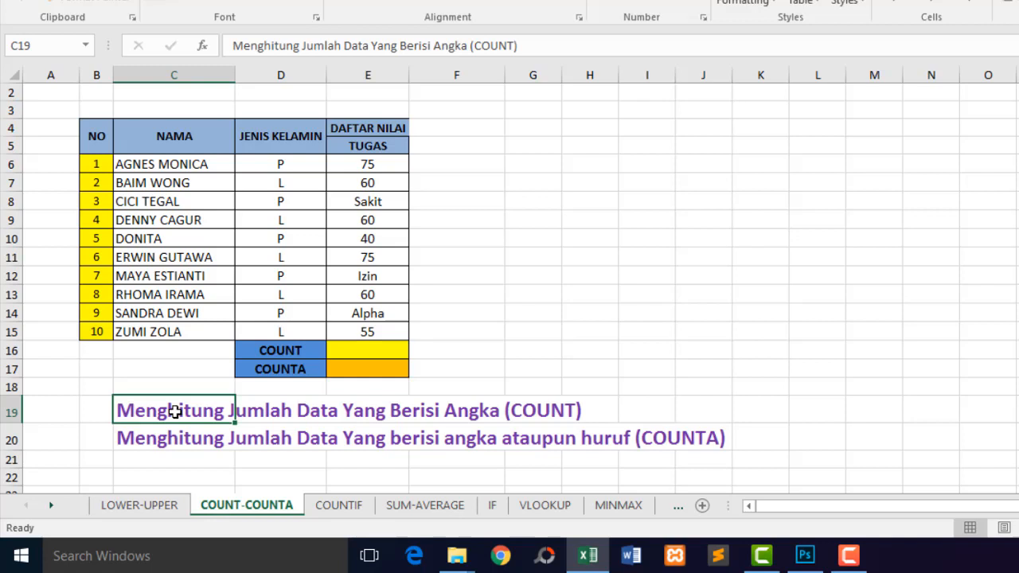
click(174, 438)
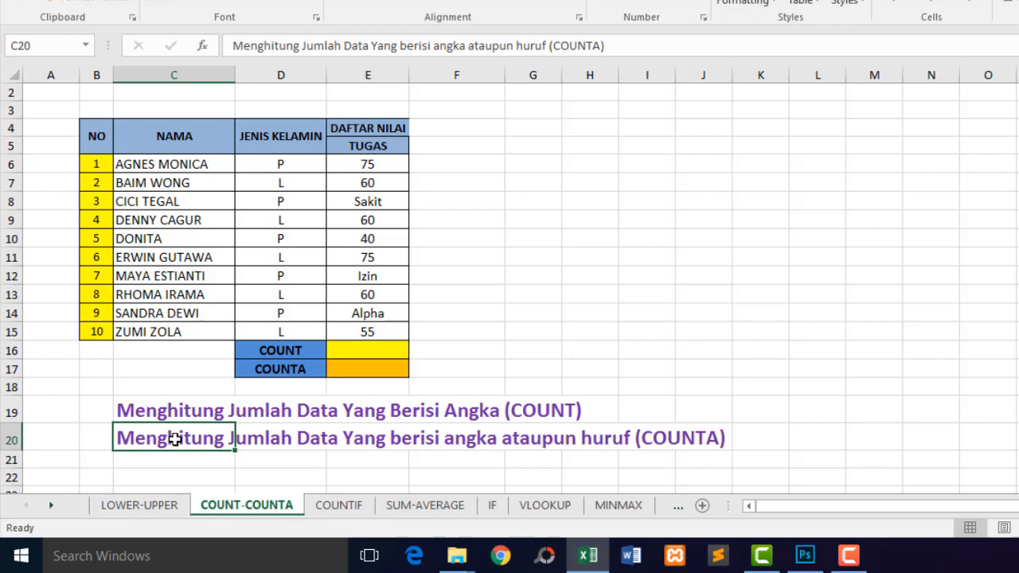
click(177, 412)
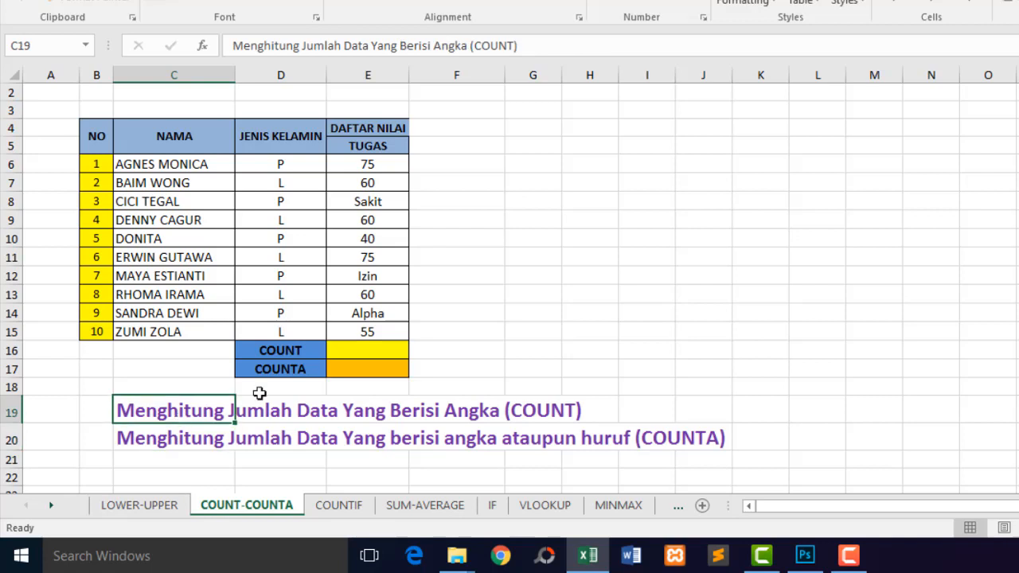
Enter the formula =COUNT(E6:E15) in cell E16 to count the numeric entries in the TUGAS column.
click(365, 351)
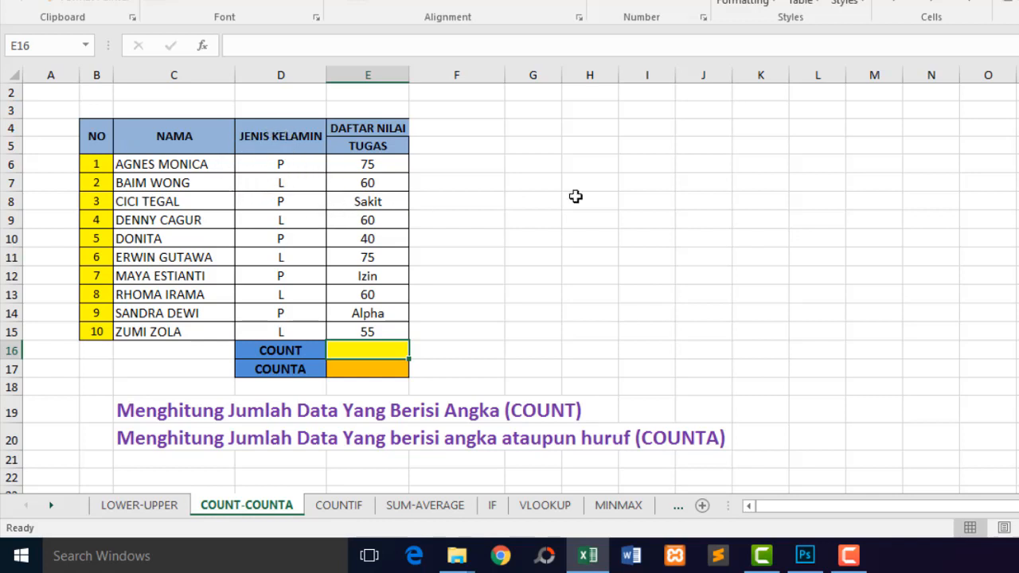
scroll(510, 287, up, 1)
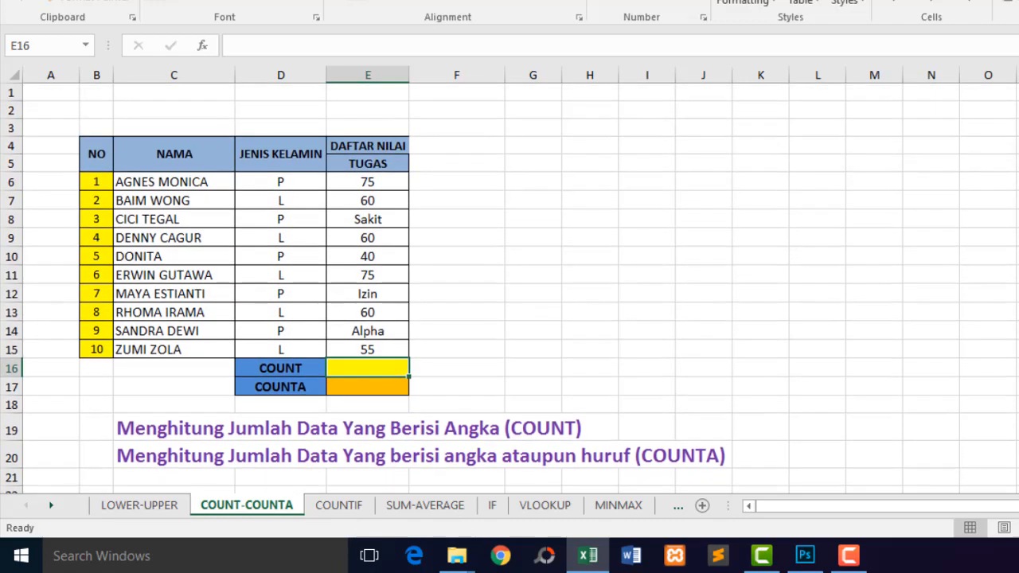
click(362, 185)
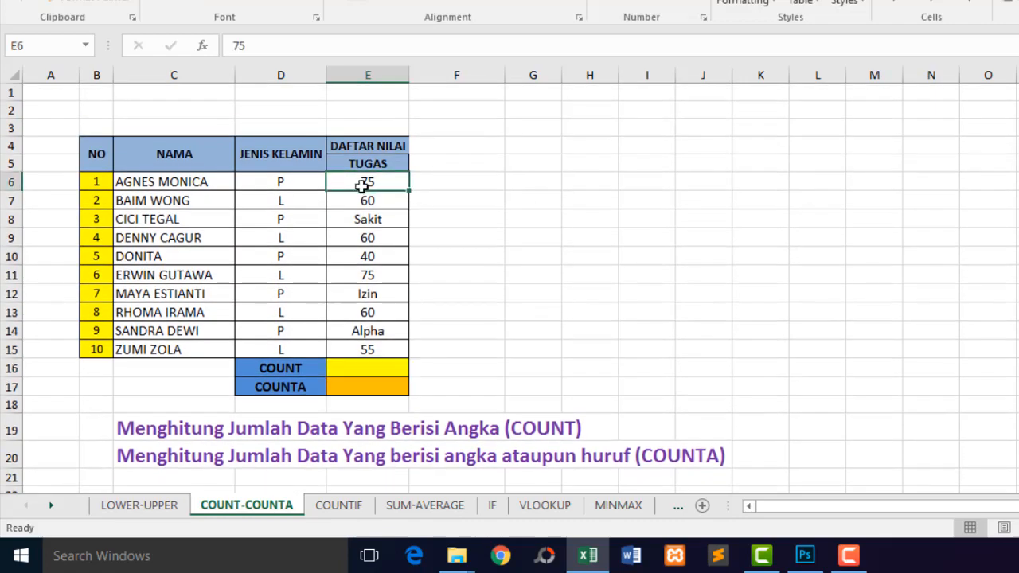
click(358, 368)
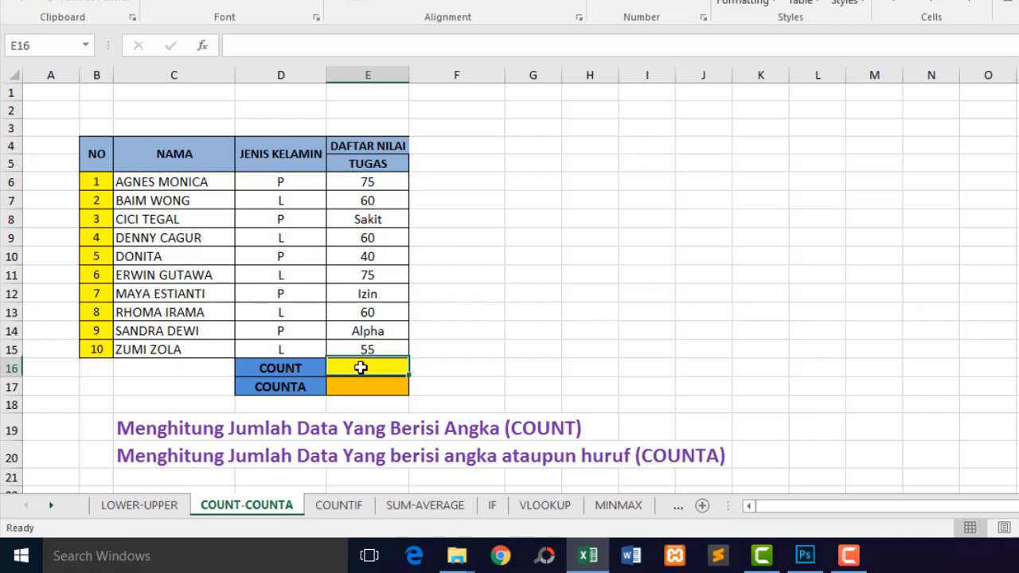
text(=)
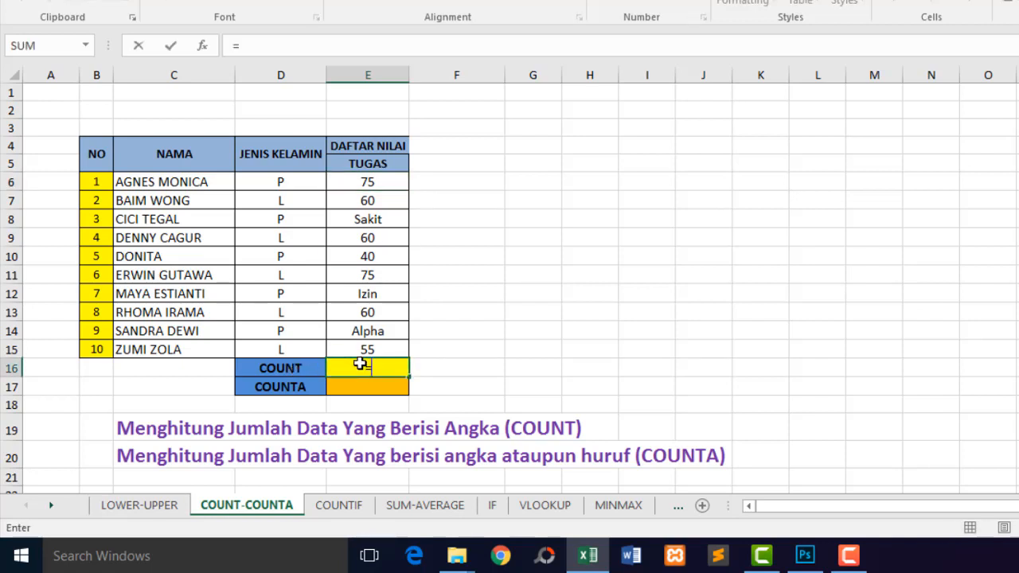
text(COU)
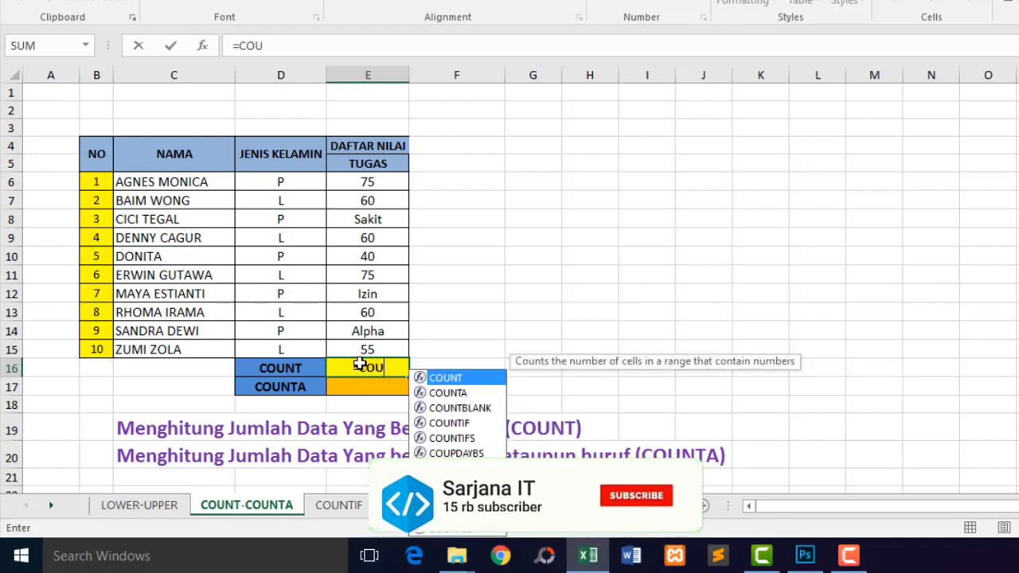
double_click(444, 377)
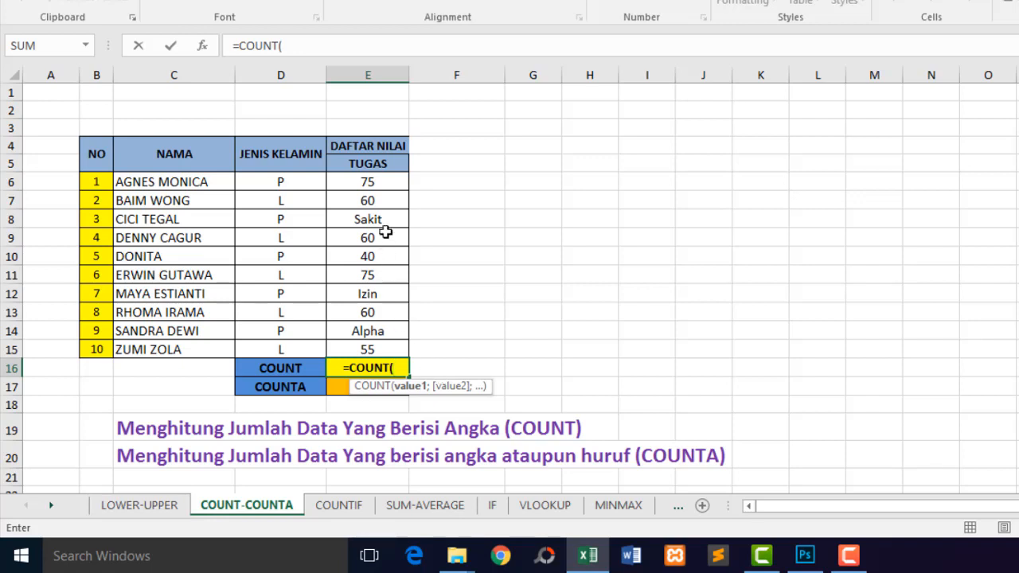
drag(386, 181, 386, 348)
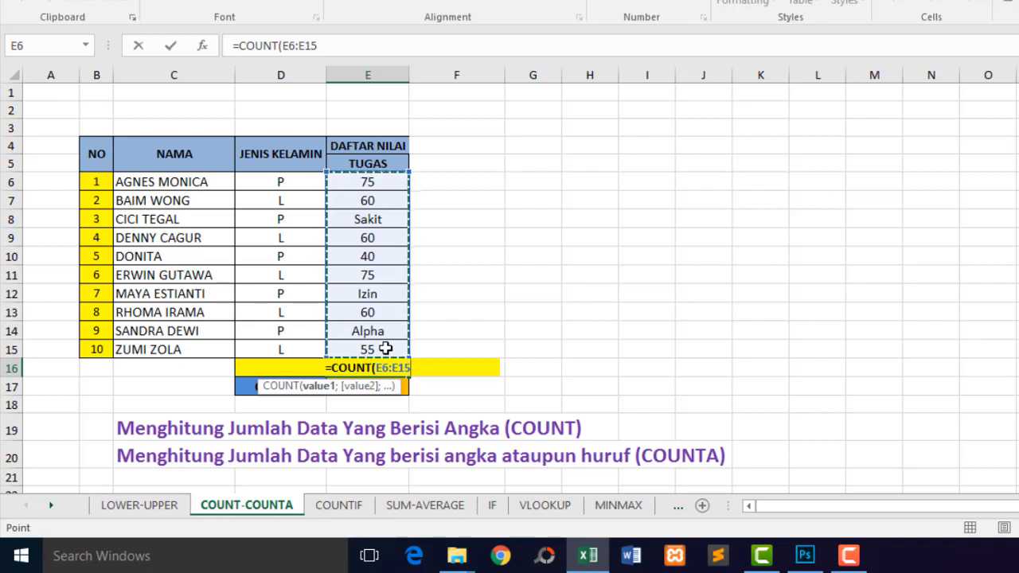
text())
key(Return)
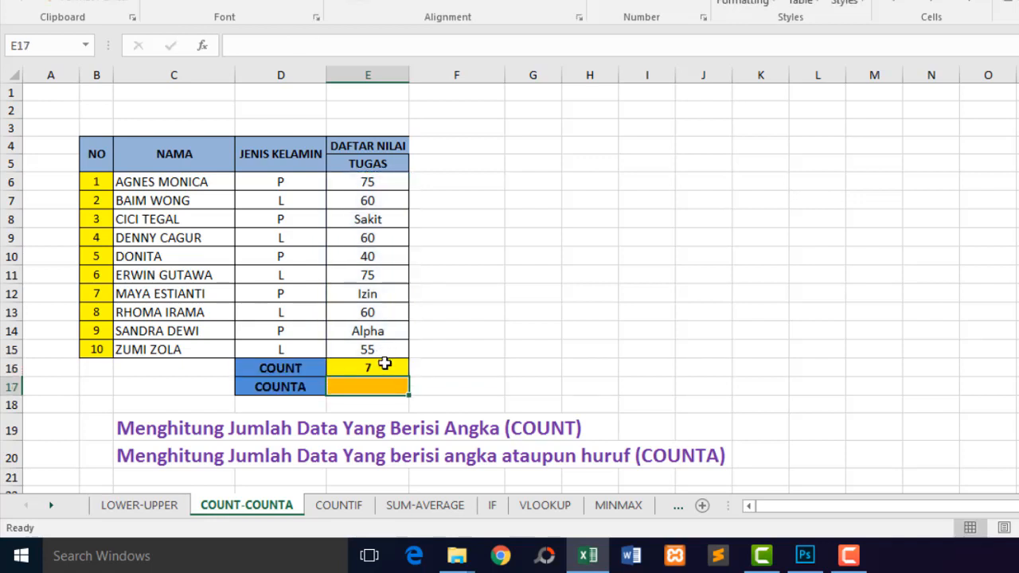
Review the COUNT formula in E16 and check each numeric score in the TUGAS column against it.
click(385, 368)
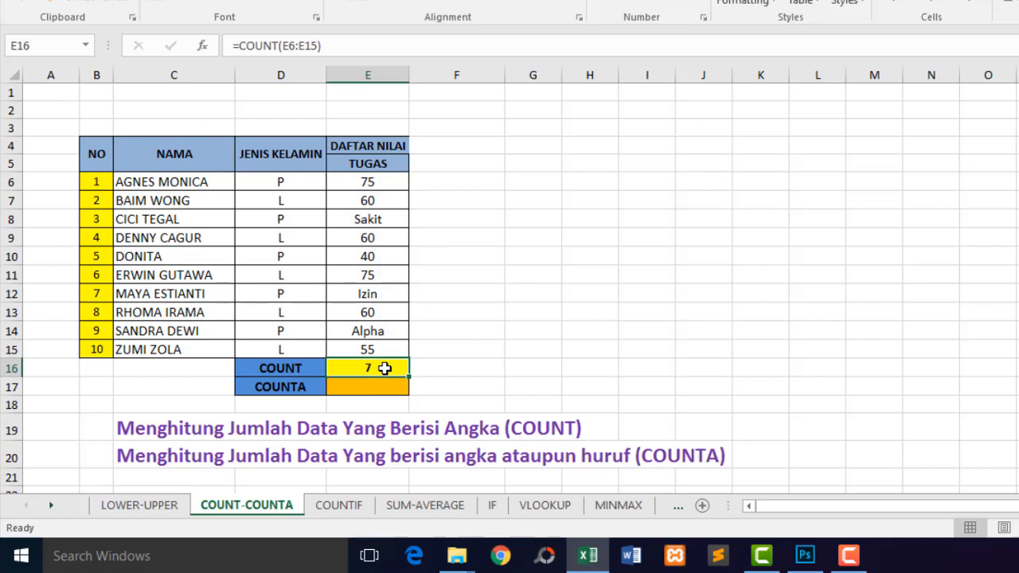
click(380, 183)
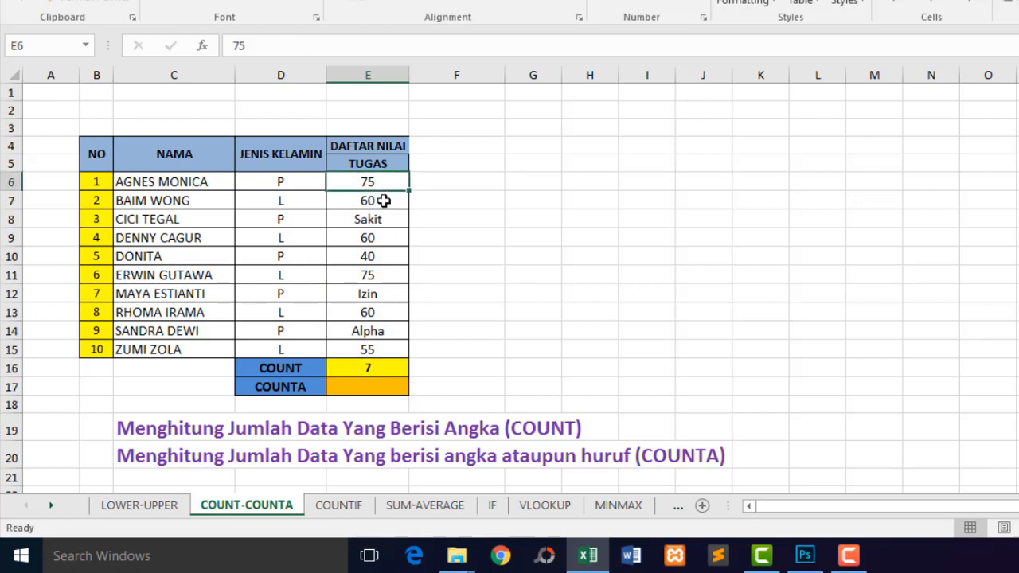
click(383, 201)
click(384, 239)
click(379, 257)
click(376, 276)
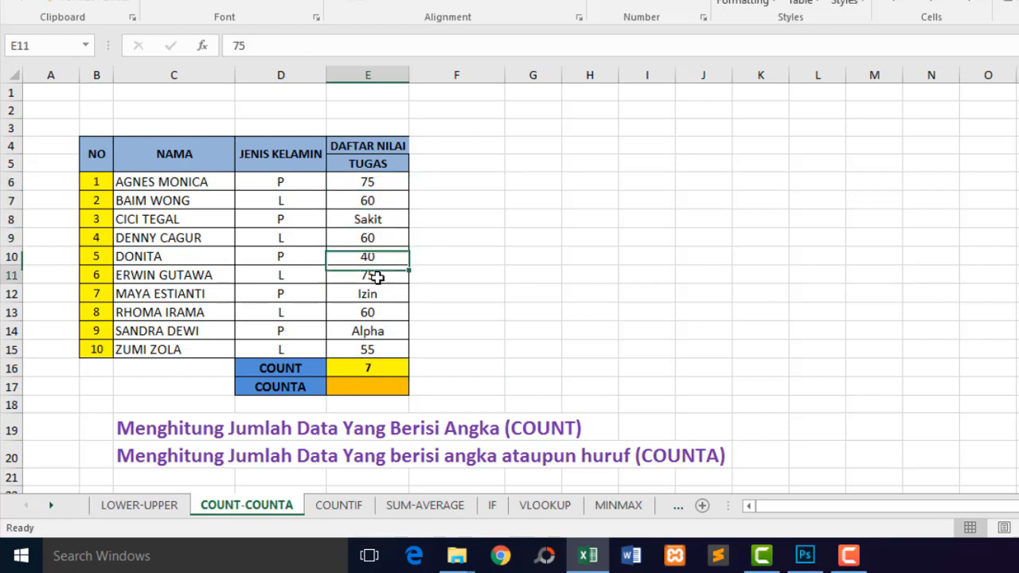
click(376, 313)
click(378, 349)
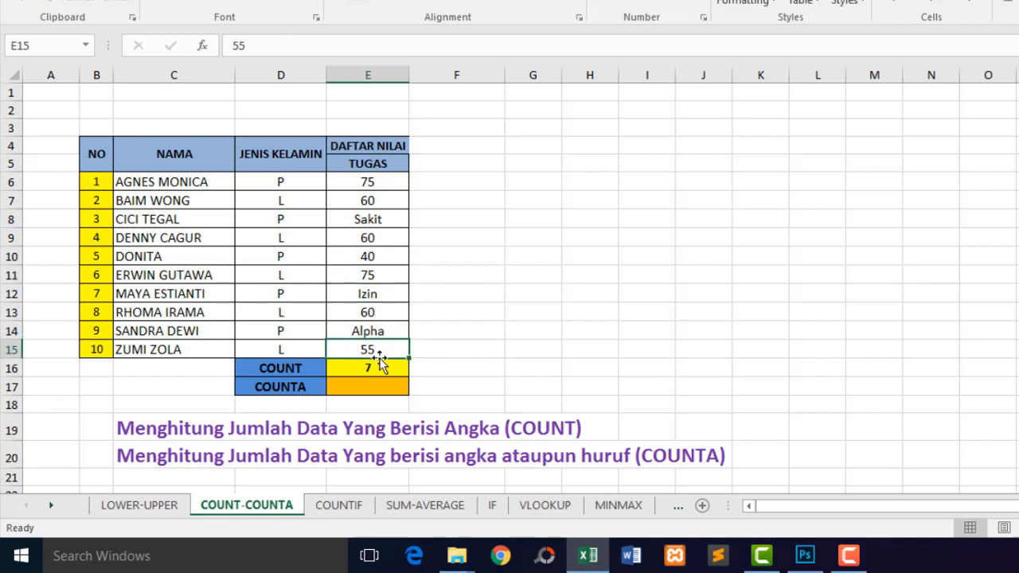
Enter the formula =COUNTA(E6:E15) in cell E17 to count both numeric and text entries in the TUGAS column.
click(380, 387)
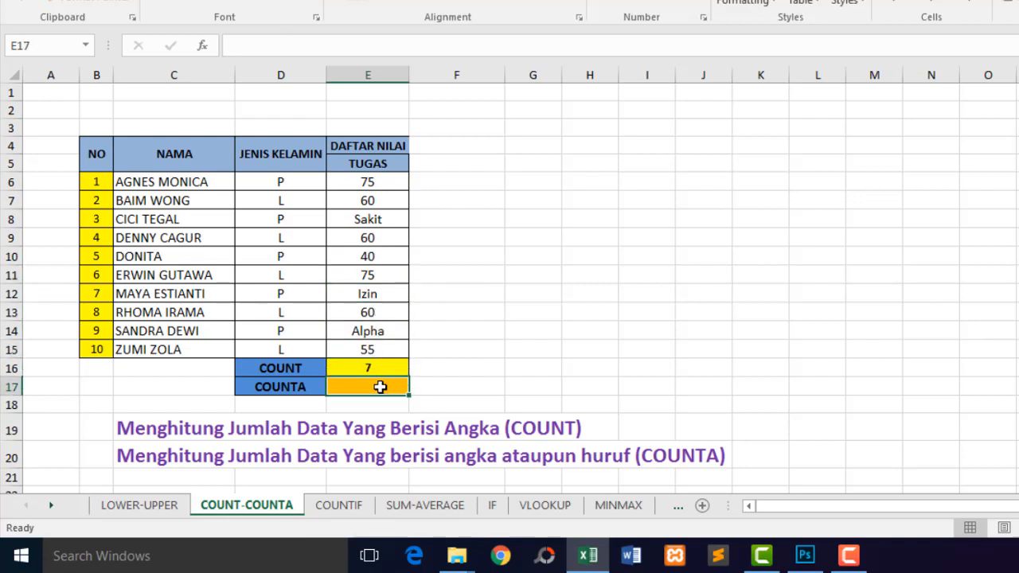
text(=)
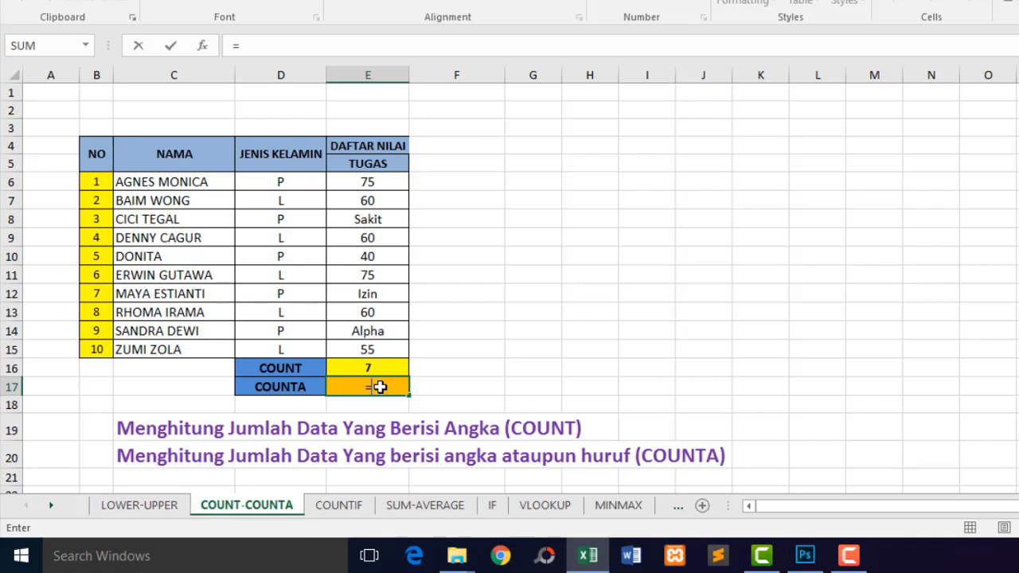
text(COU)
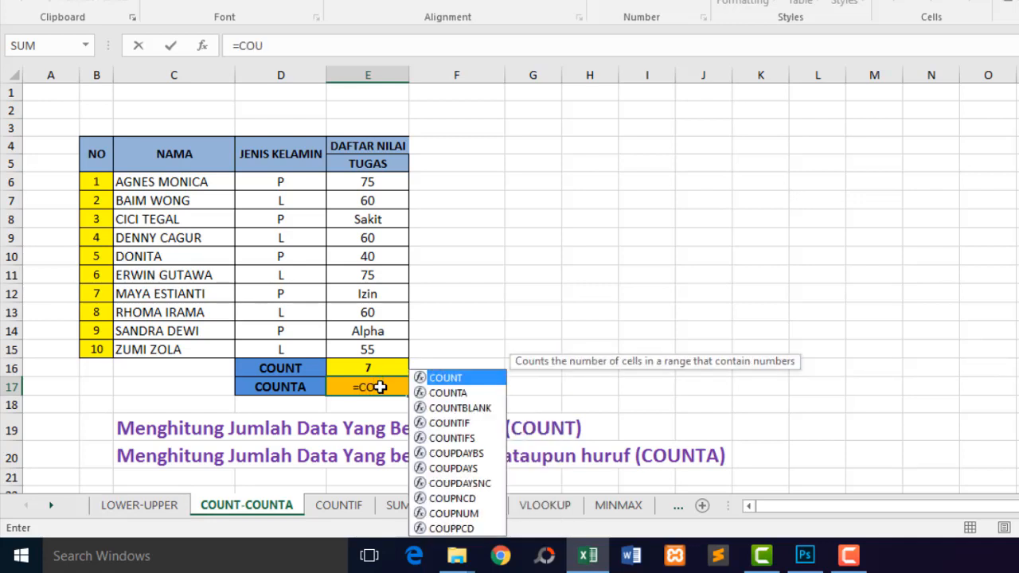
double_click(473, 393)
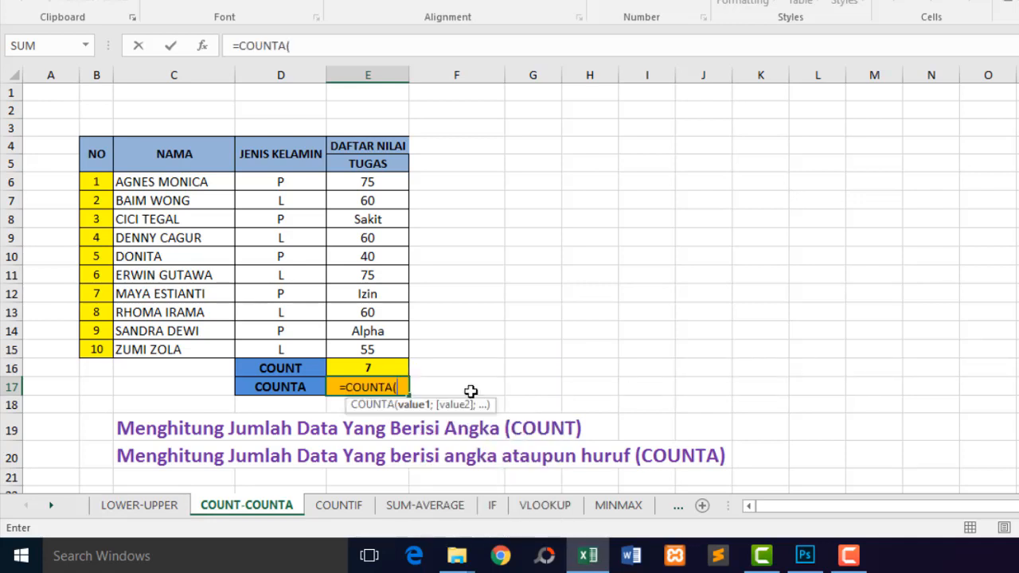
click(377, 181)
drag(376, 181, 368, 346)
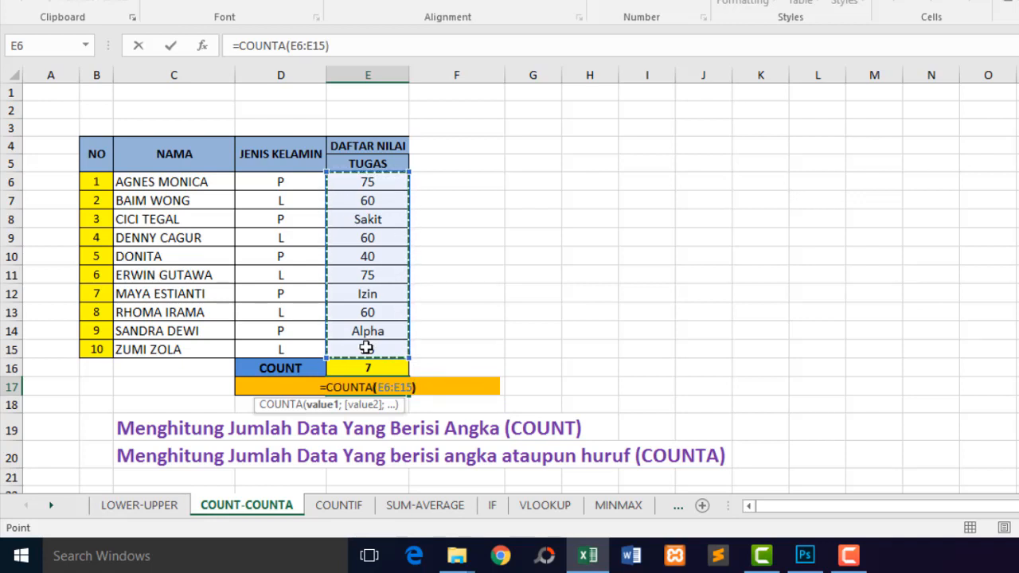
key(Return)
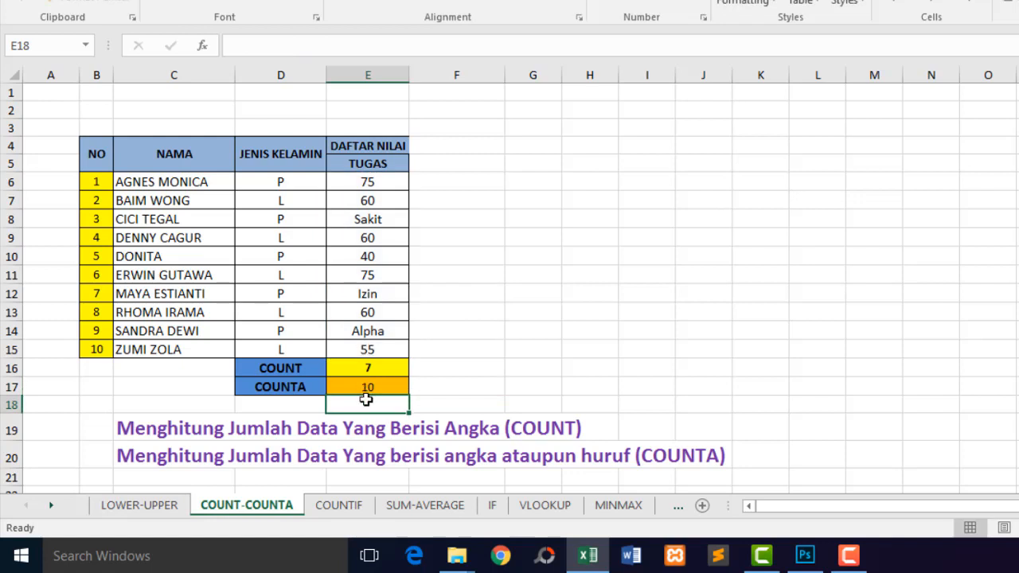
Review the COUNTA formula in E17 and inspect the text entries Sakit, Izin and Alpha in the TUGAS column.
click(369, 387)
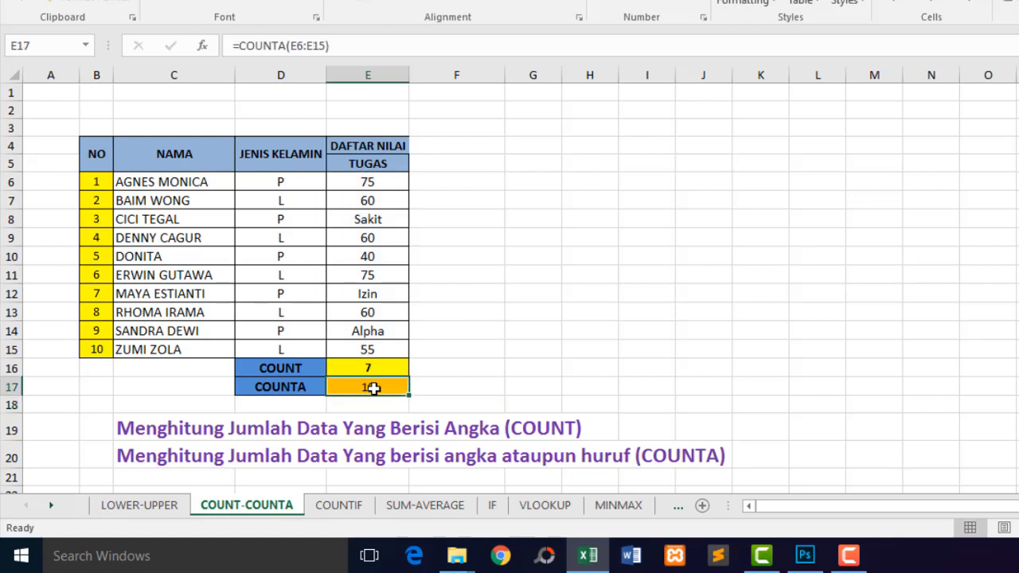
click(378, 221)
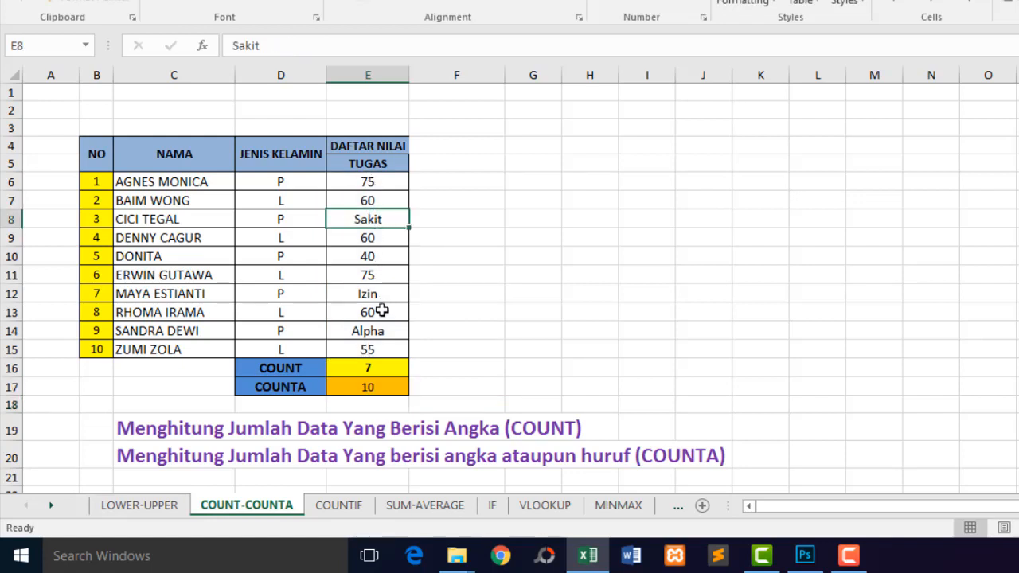
click(392, 294)
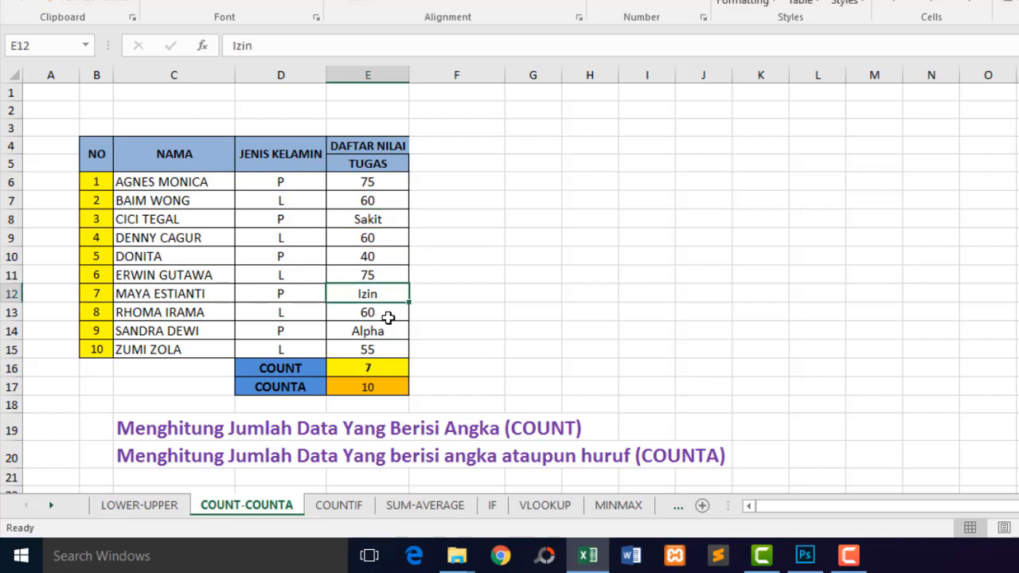
click(387, 333)
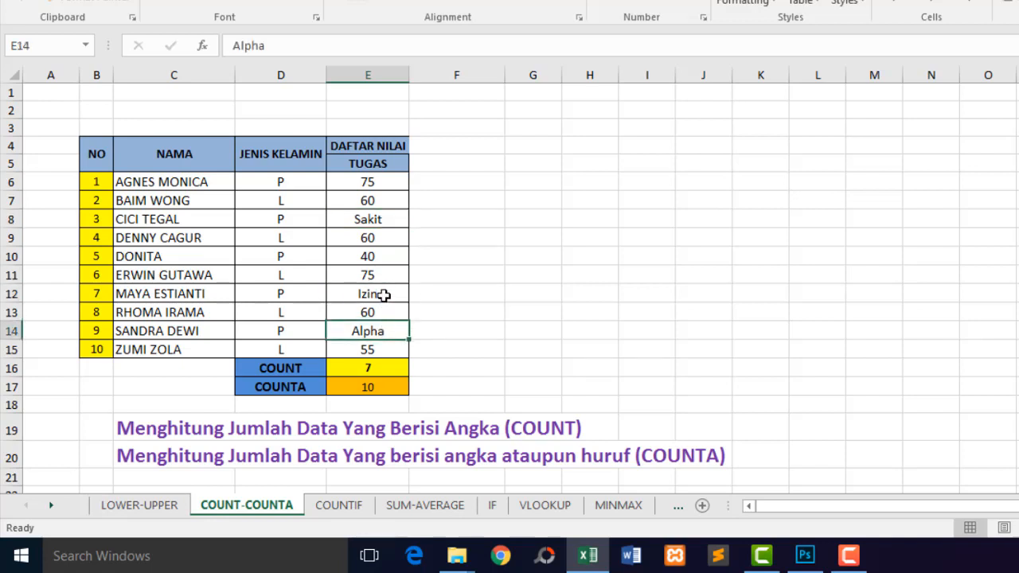
click(383, 294)
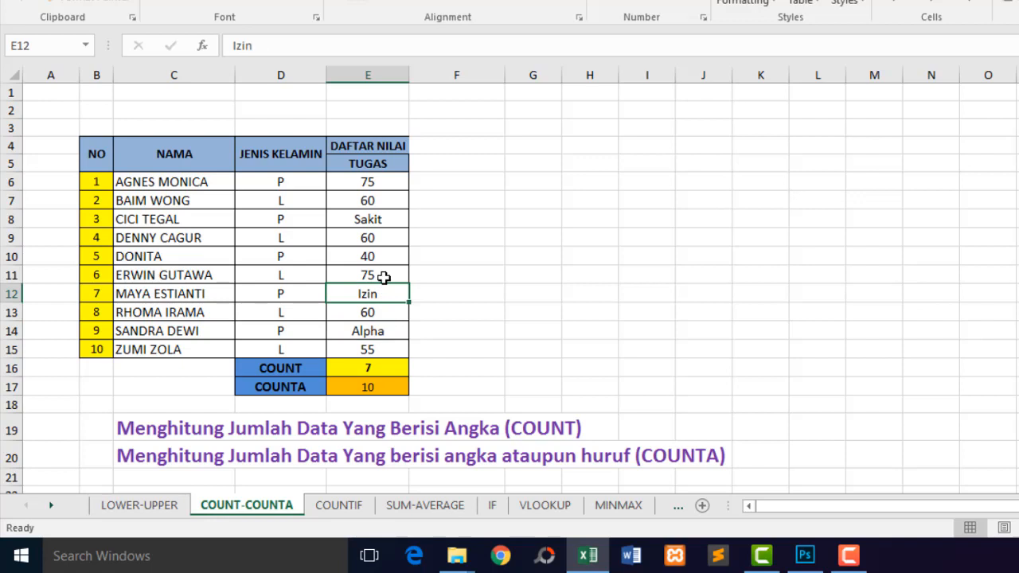
On the COUNTIF sheet, enter =COUNTIF(D7:D16;"L") in cell D18 to count the Laki-Laki entries in the JENIS KELAMIN column.
click(339, 510)
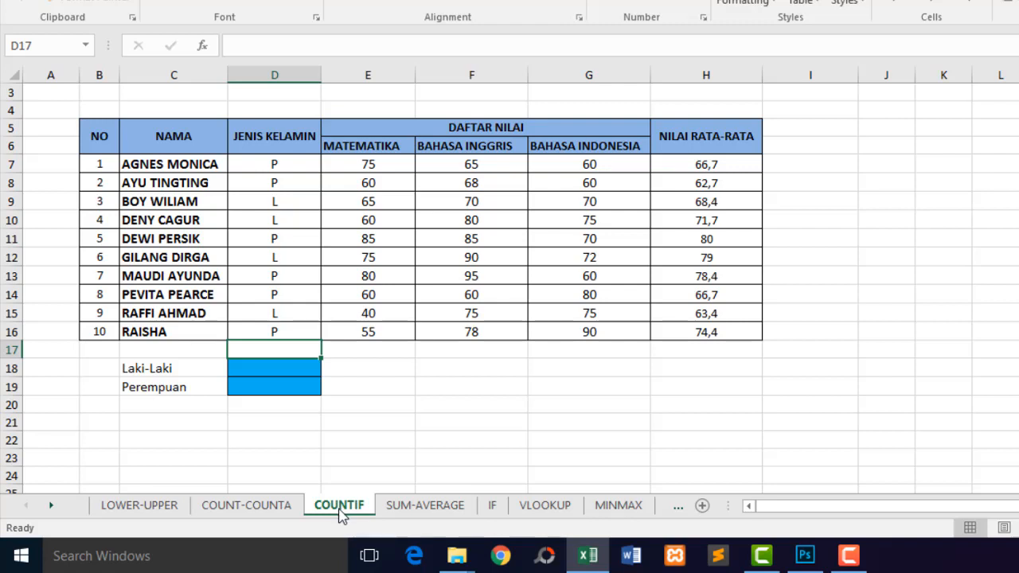
click(284, 389)
click(279, 371)
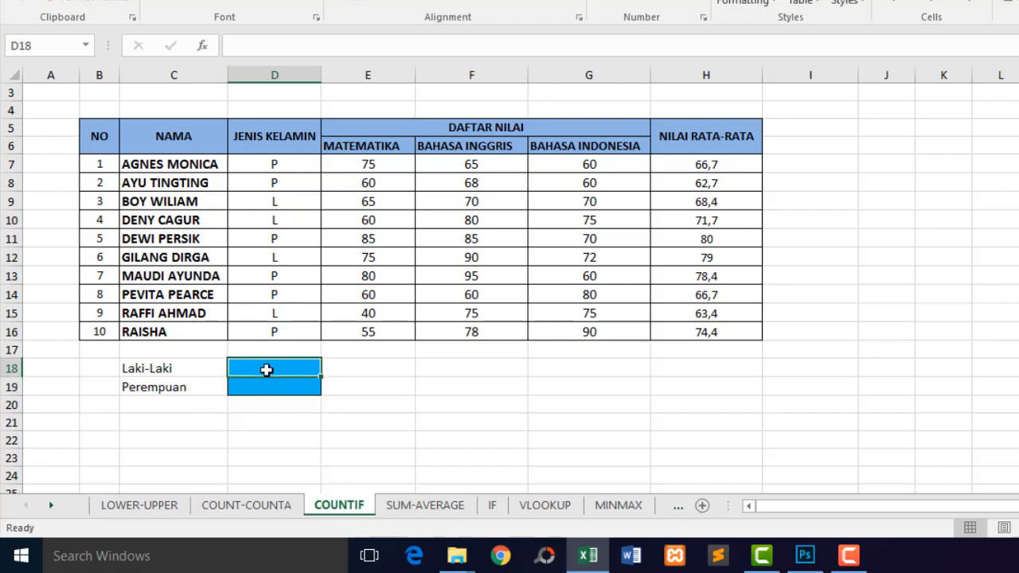
text(=COUN)
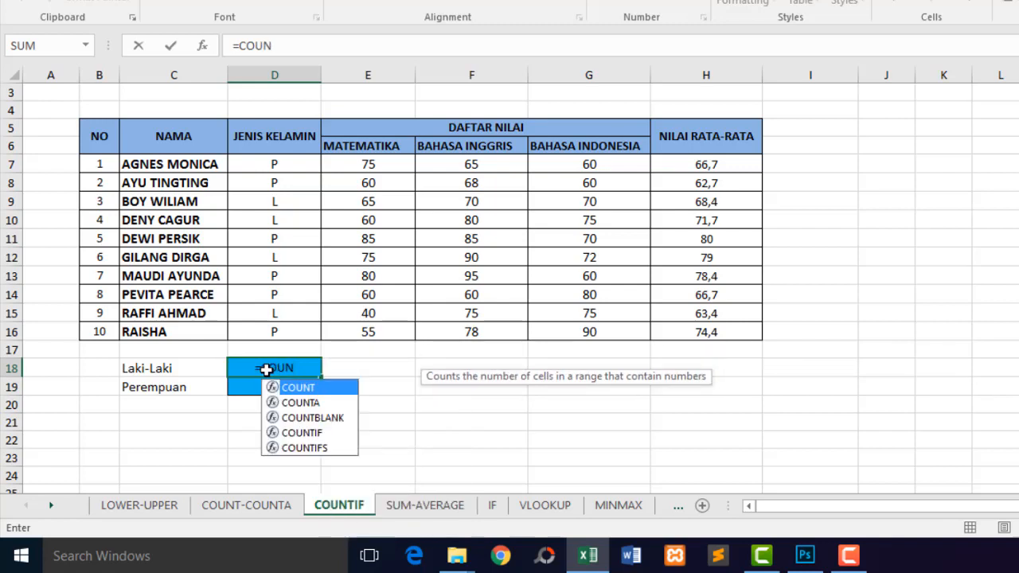
double_click(297, 434)
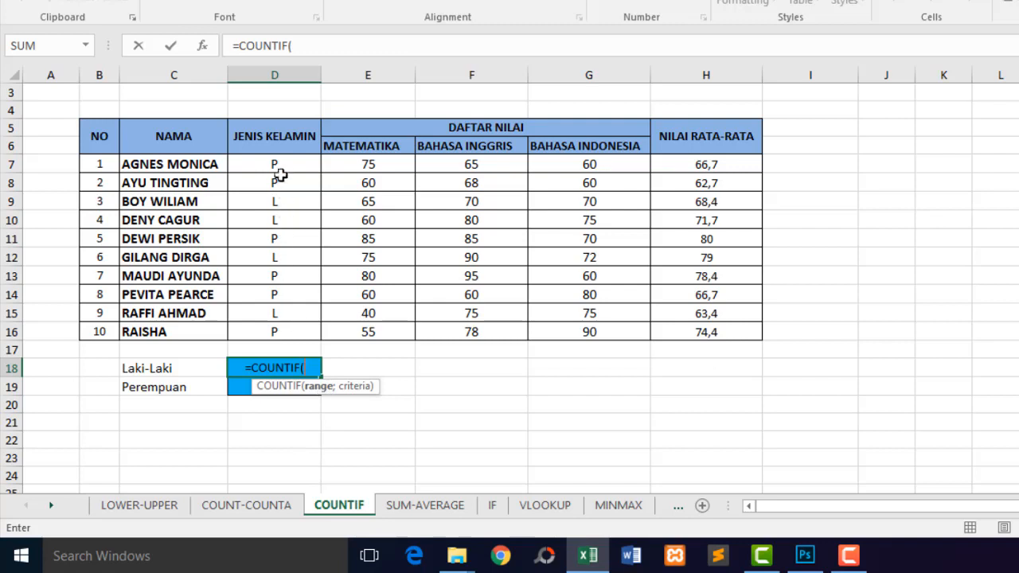
drag(282, 162, 269, 329)
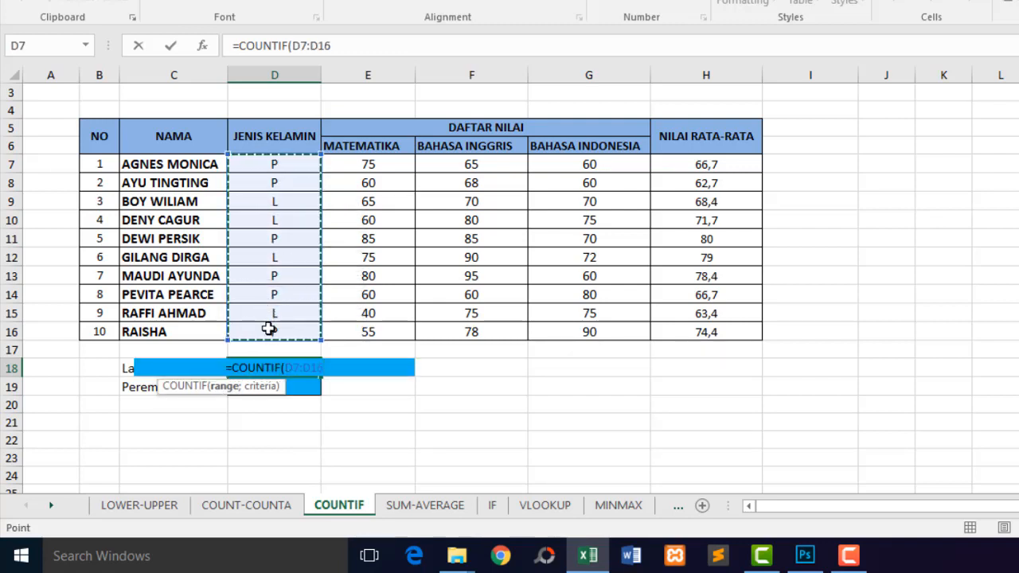
text(;)
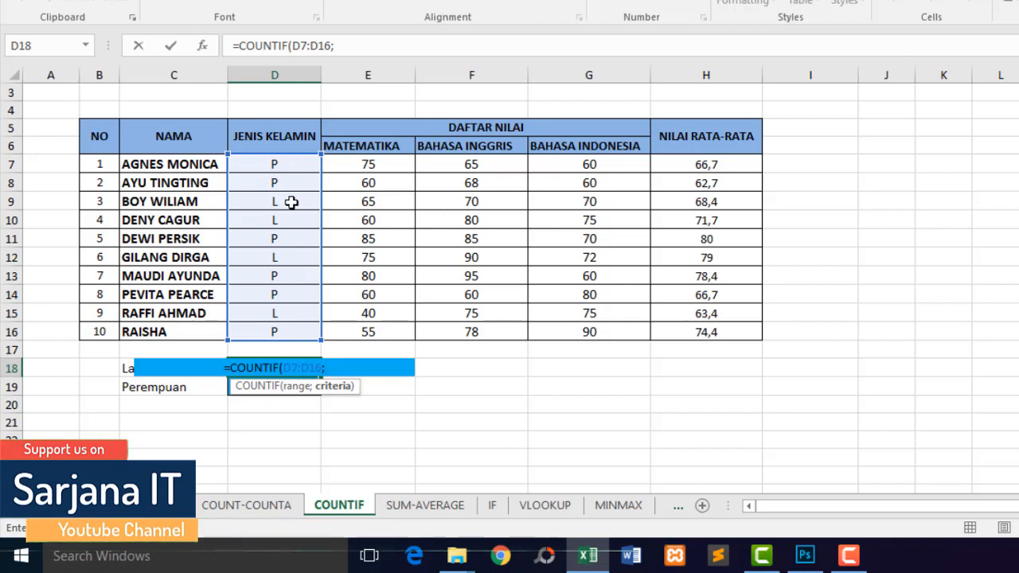
text(")
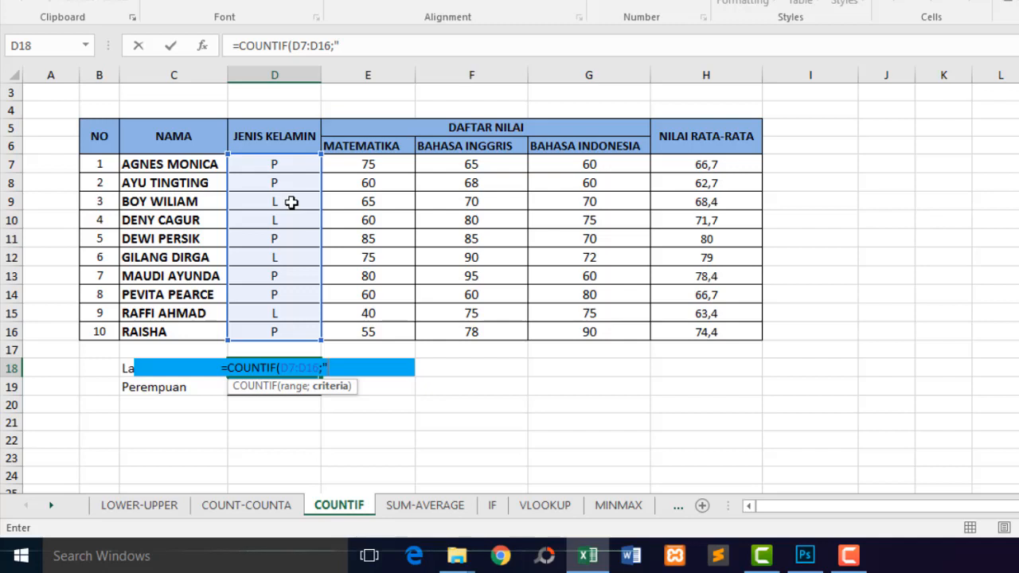
text(L)
key(BackSpace)
text(L")
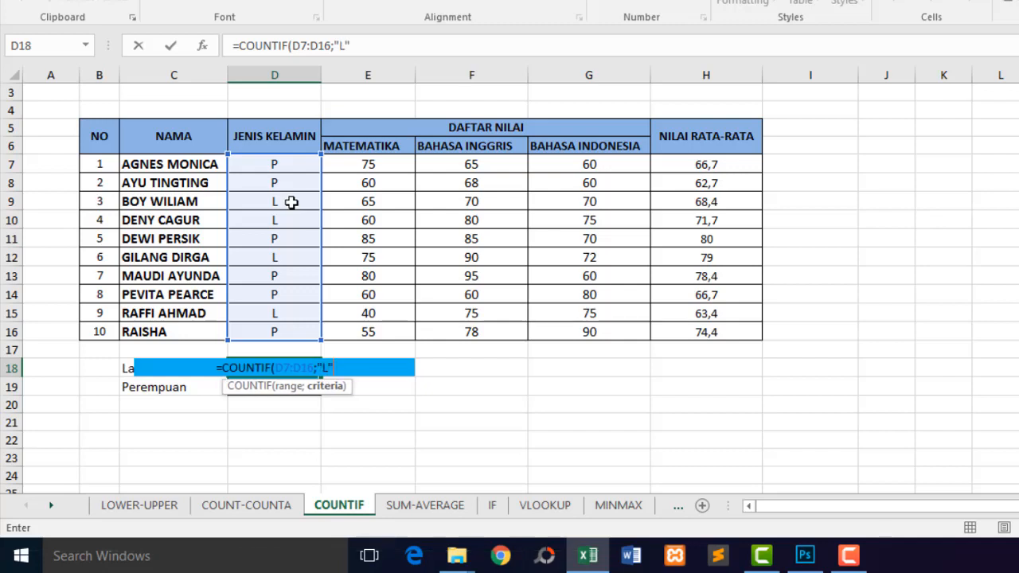
text())
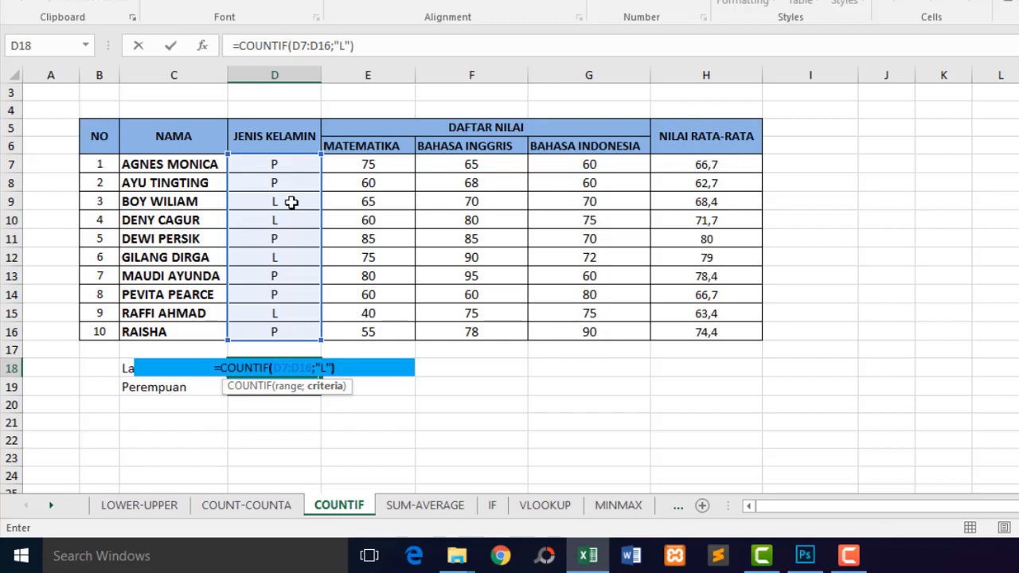
key(Return)
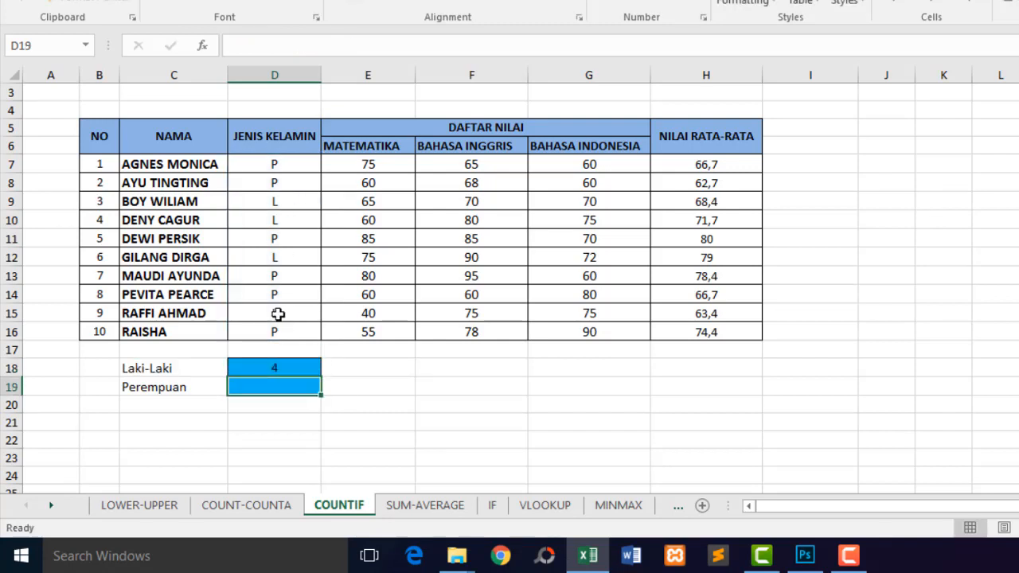
Review the COUNTIF formula in D18 and check each L entry in the JENIS KELAMIN column against it.
click(277, 368)
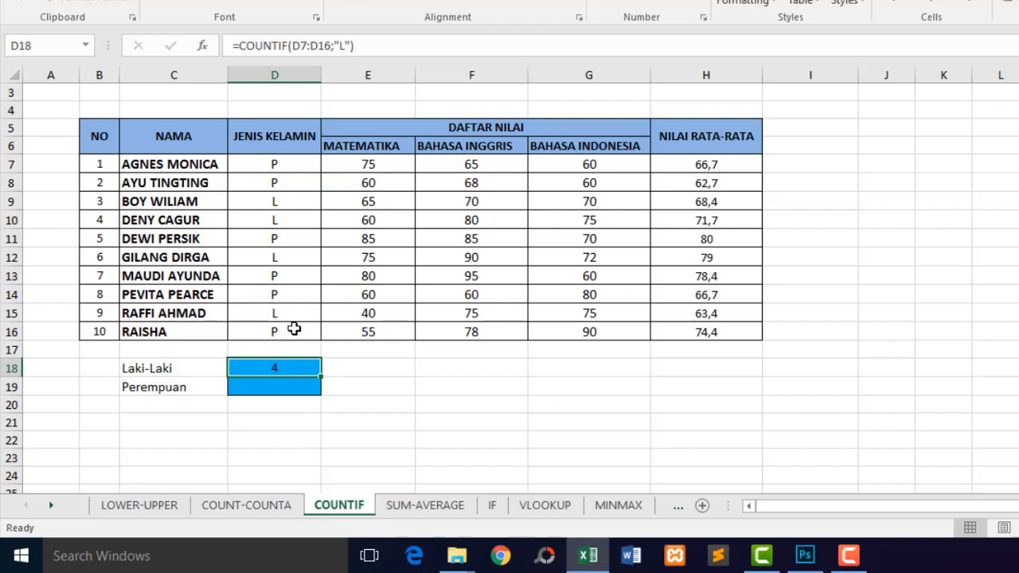
click(301, 201)
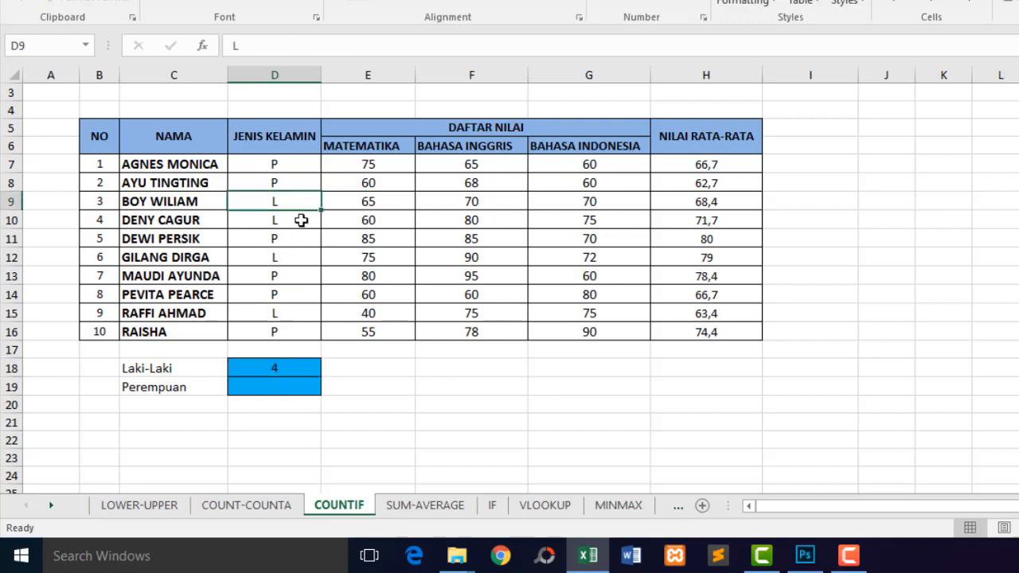
click(293, 223)
click(293, 261)
click(289, 319)
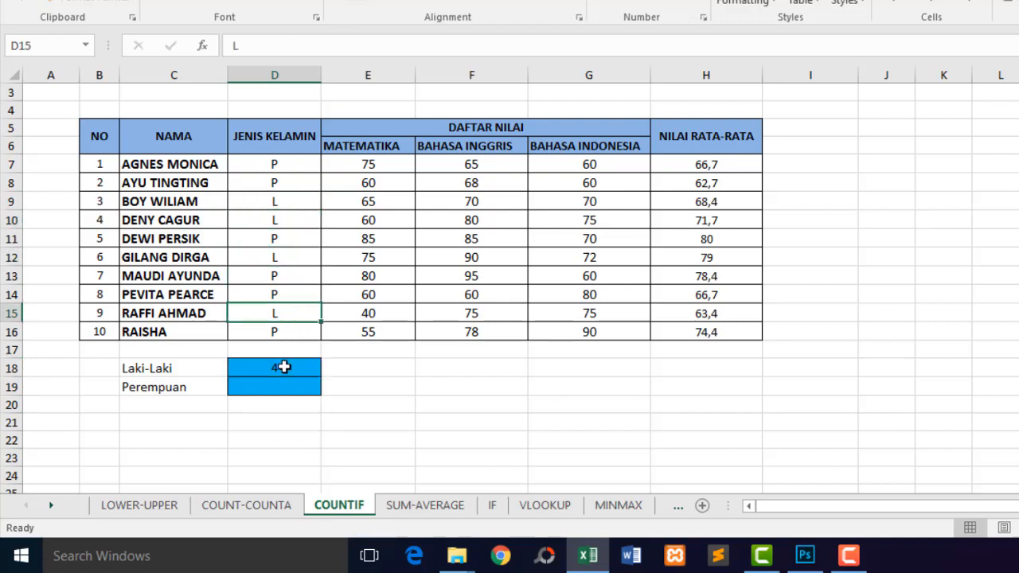
Enter the formula =COUNTIF(D7:D16;"P") in cell D19 to count the Perempuan entries in the JENIS KELAMIN column.
click(275, 388)
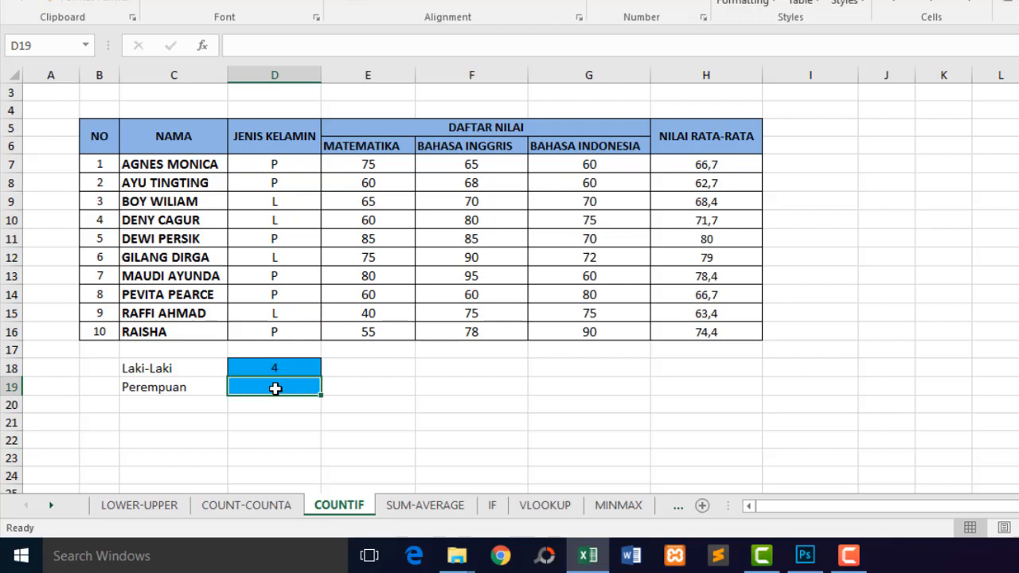
text(=)
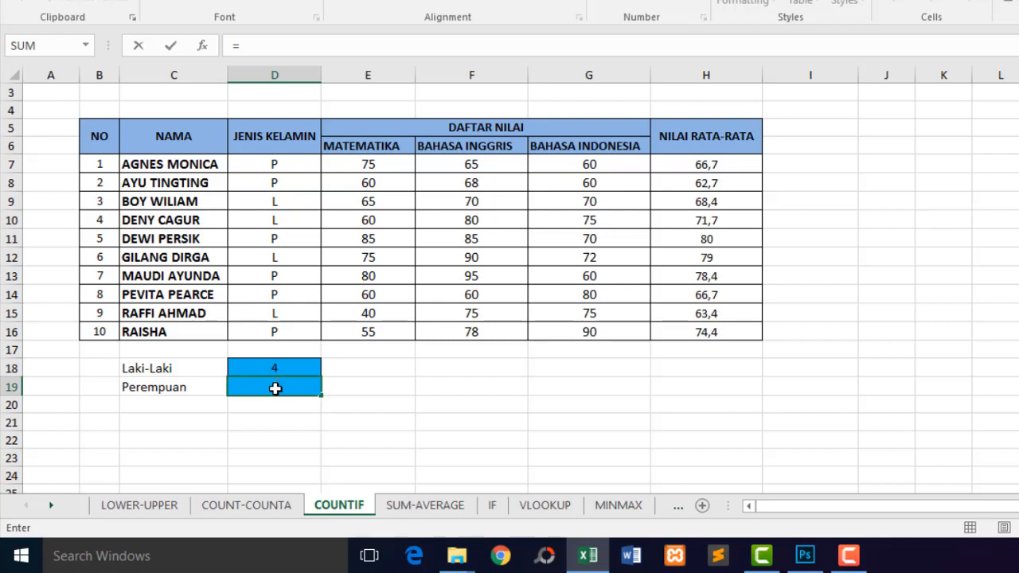
text(COU)
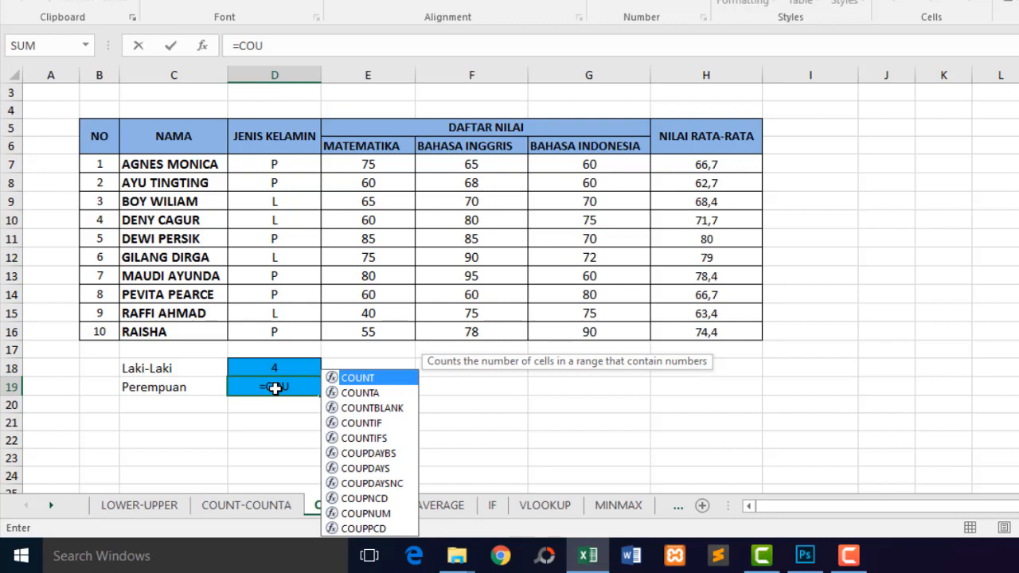
double_click(348, 424)
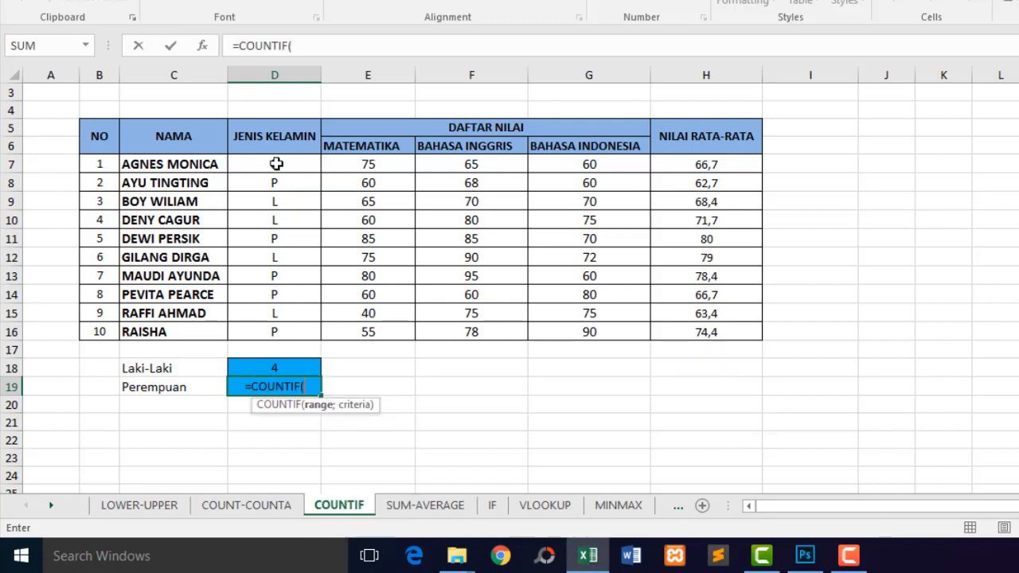
drag(274, 164, 276, 331)
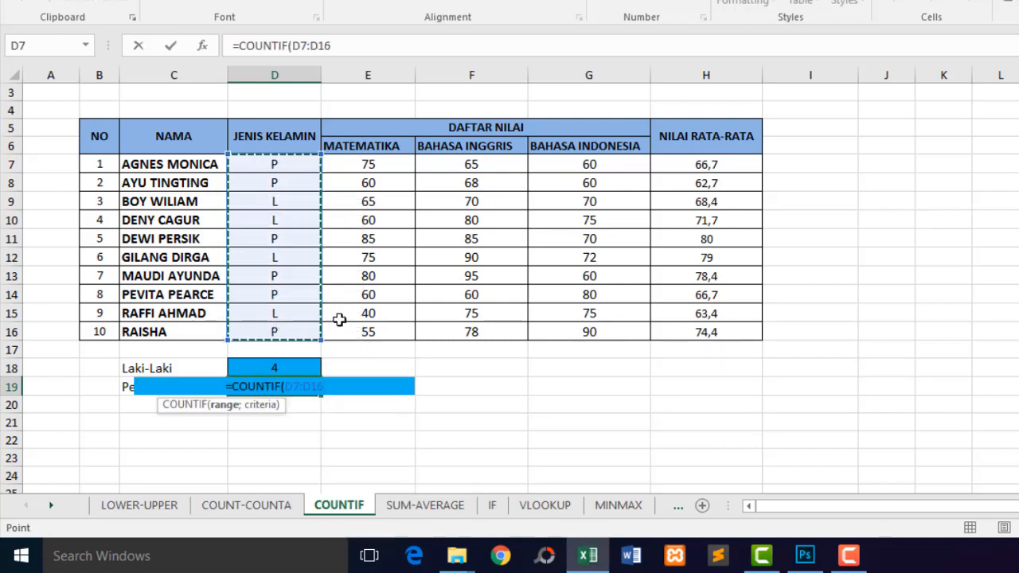
text(;)
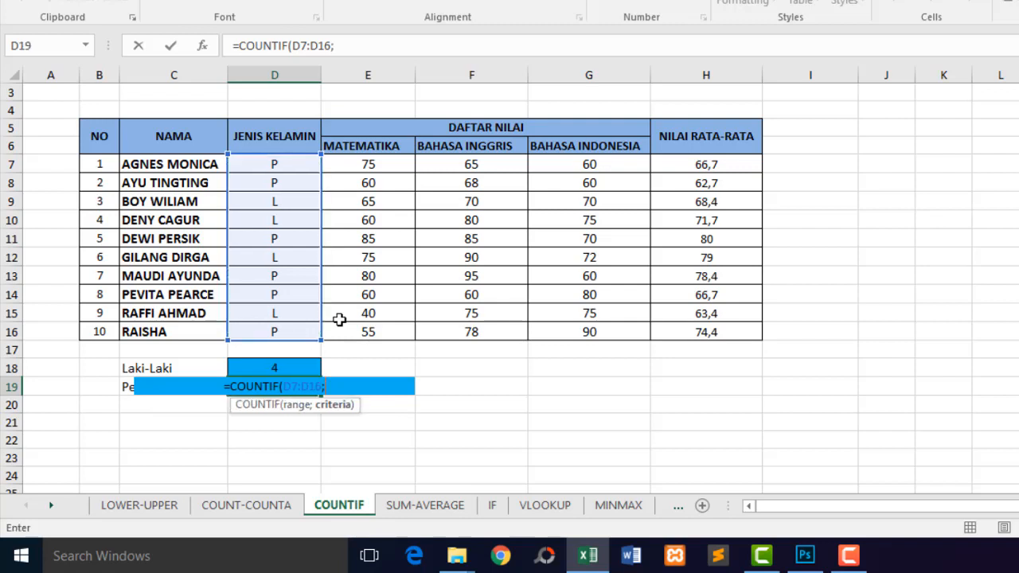
text(")
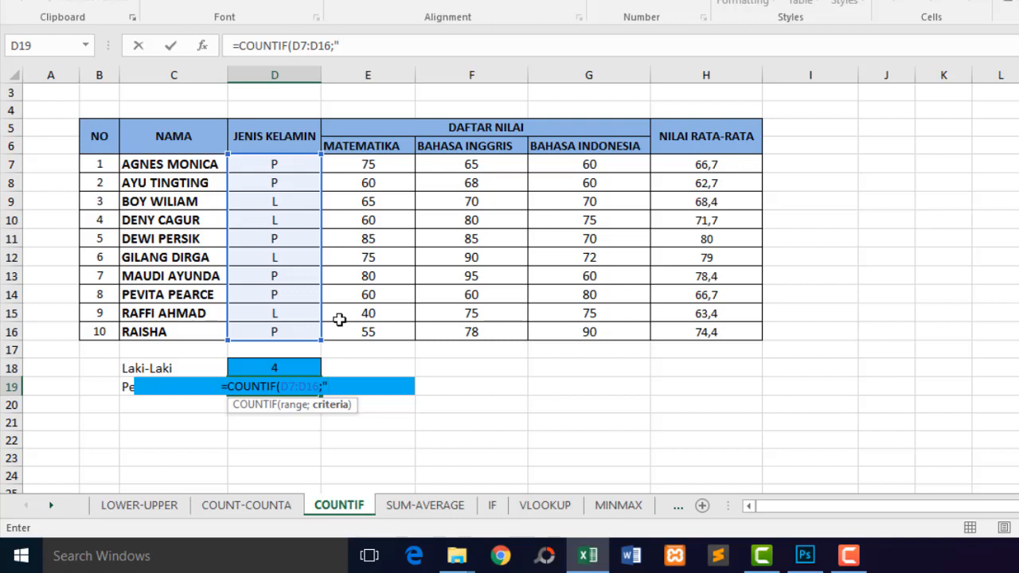
text(p)
key(BackSpace)
text(P)
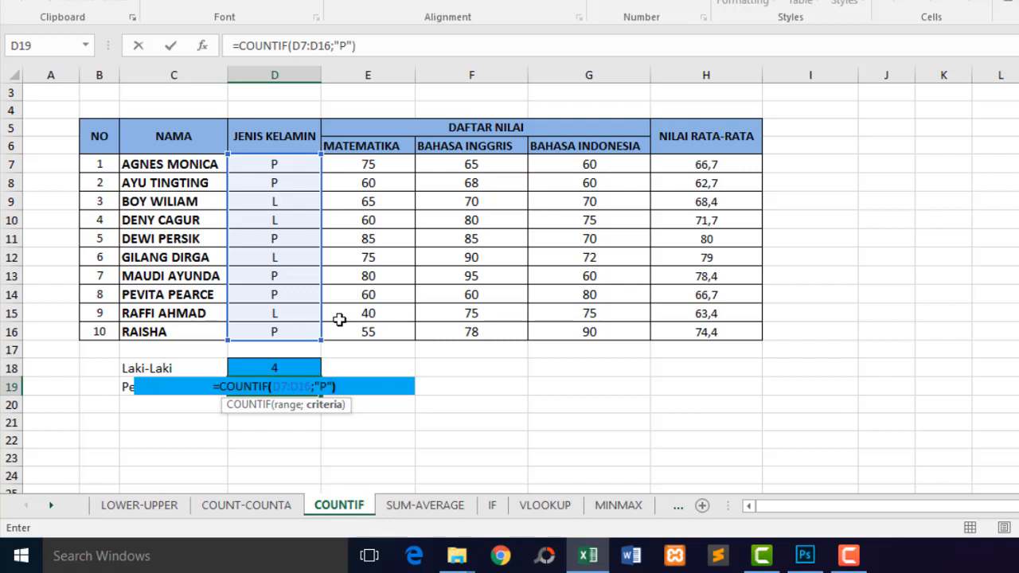
text())
key(Return)
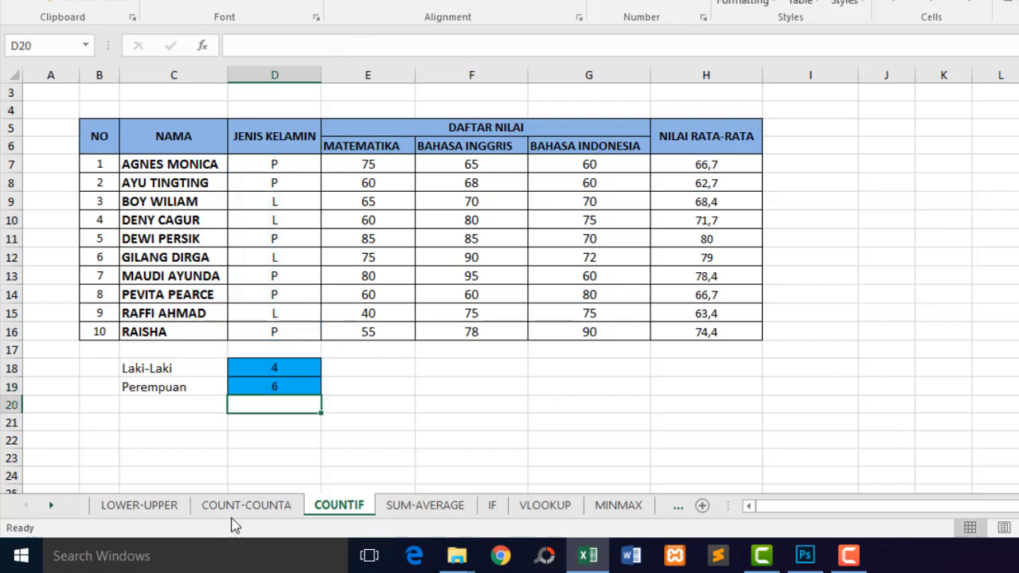
Compare the Laki-Laki and Perempuan COUNTIF formulas in cells D18 and D19.
click(283, 382)
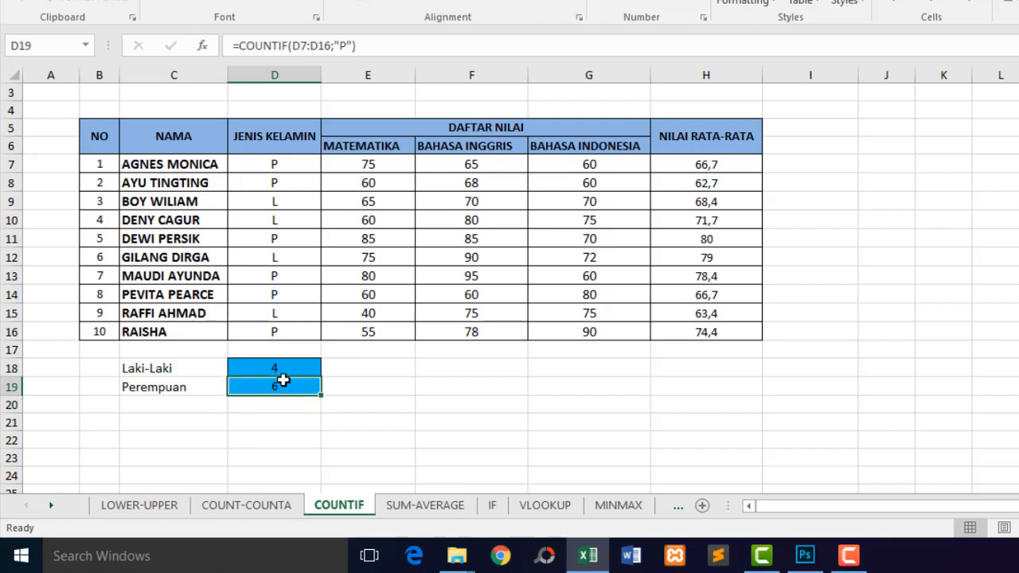
drag(262, 366, 264, 382)
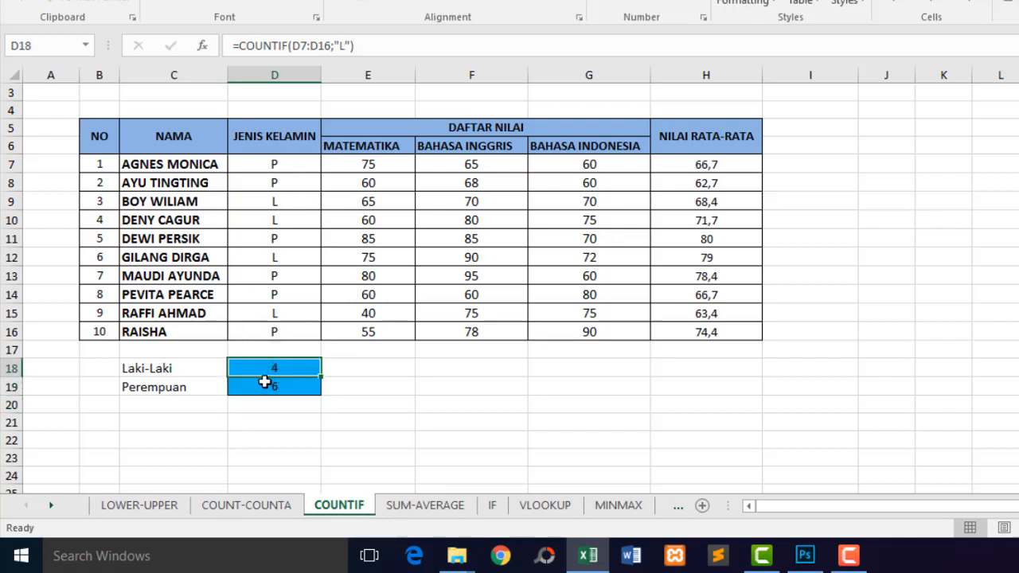
click(264, 382)
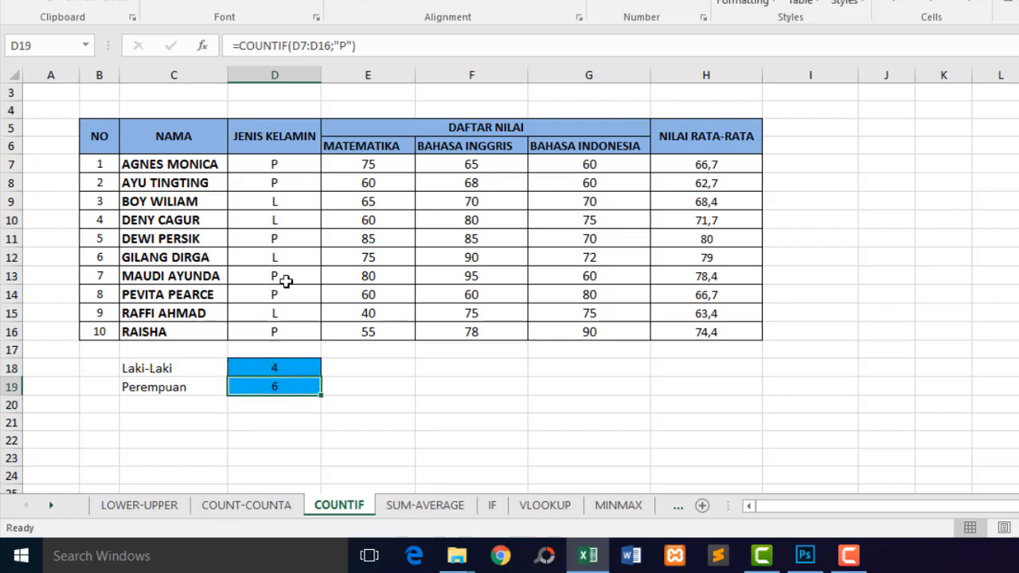
click(274, 360)
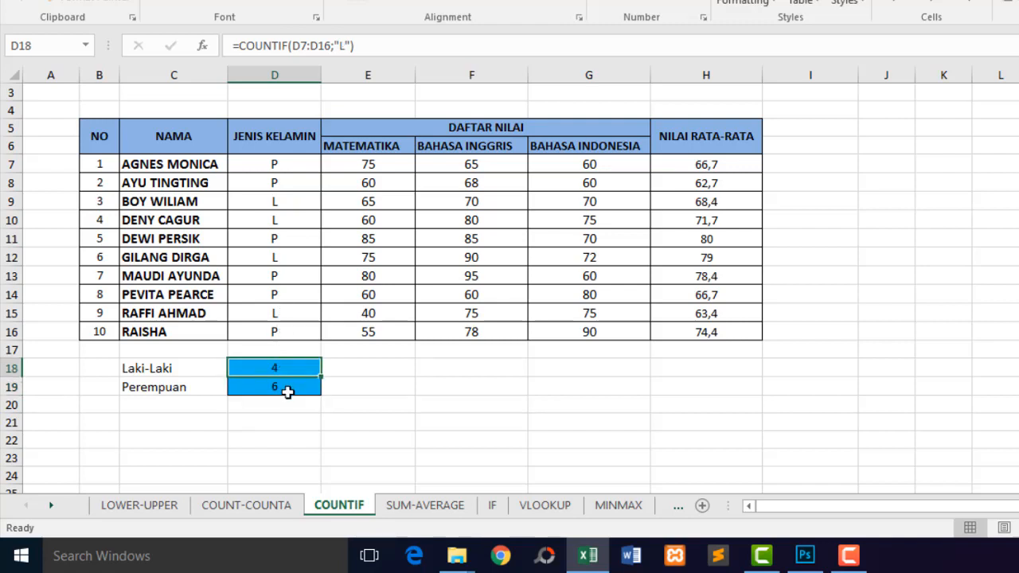
click(288, 390)
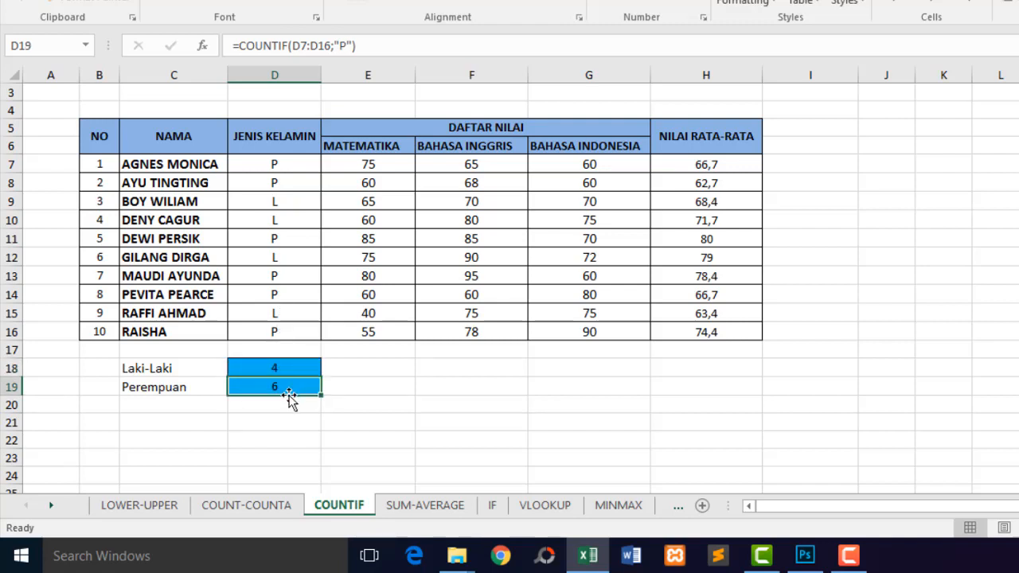
Open the SUM-AVERAGE sheet and review the AVERAGE note, the TUGAS, ULANGAN HARIAN and UTS headers, and the TOTAL label.
click(412, 510)
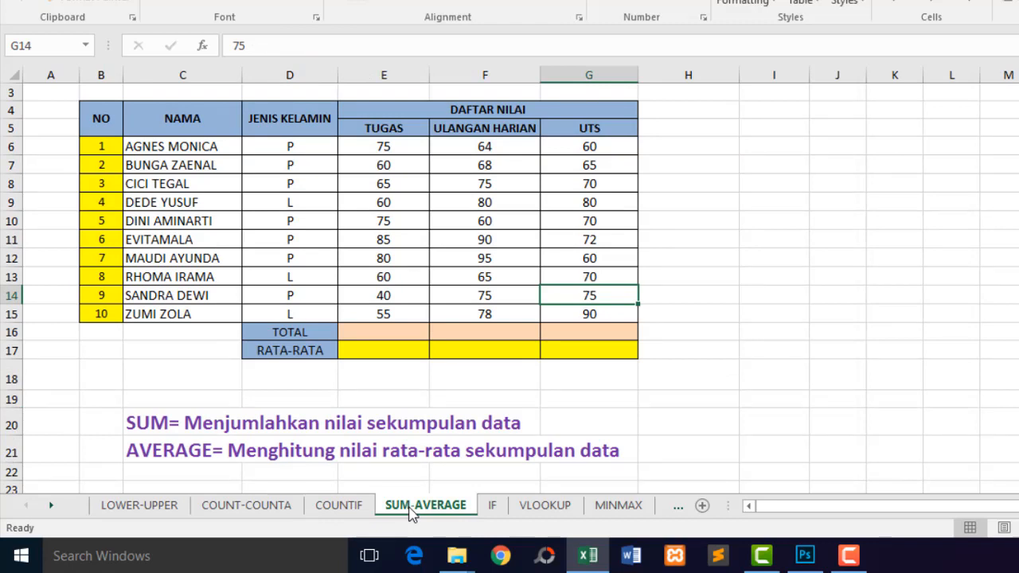
click(411, 510)
click(175, 454)
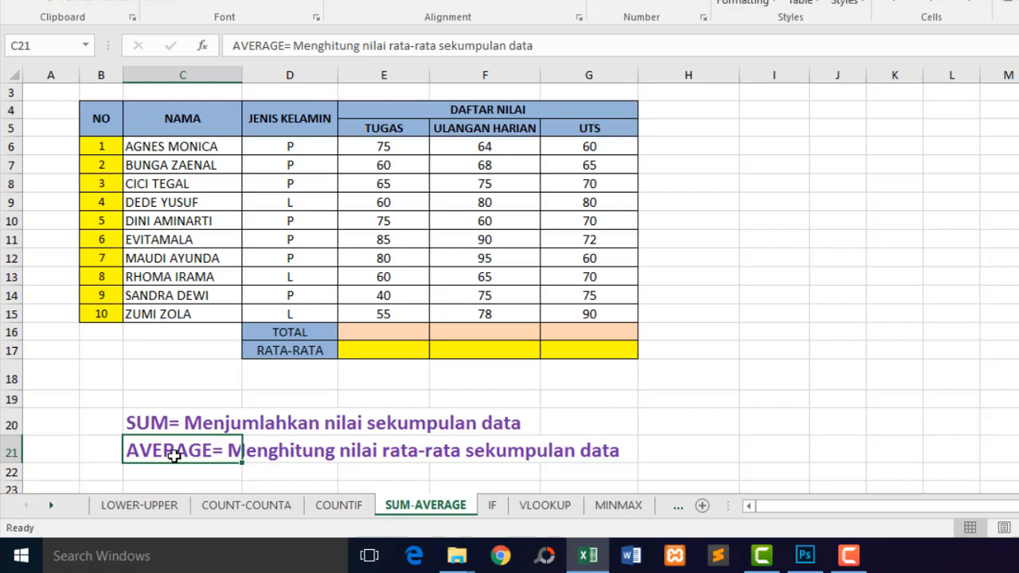
click(384, 133)
click(452, 137)
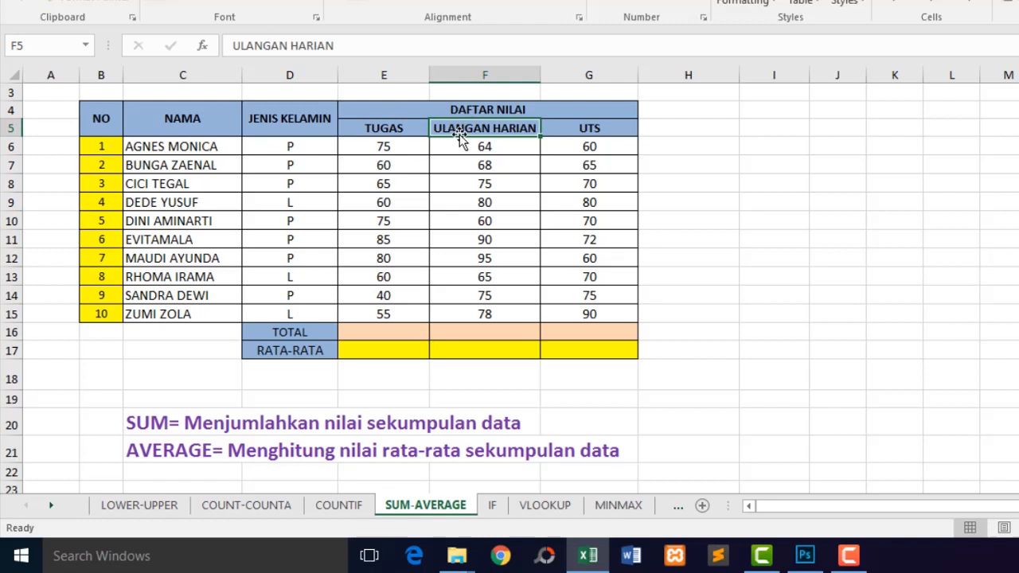
click(573, 127)
click(313, 333)
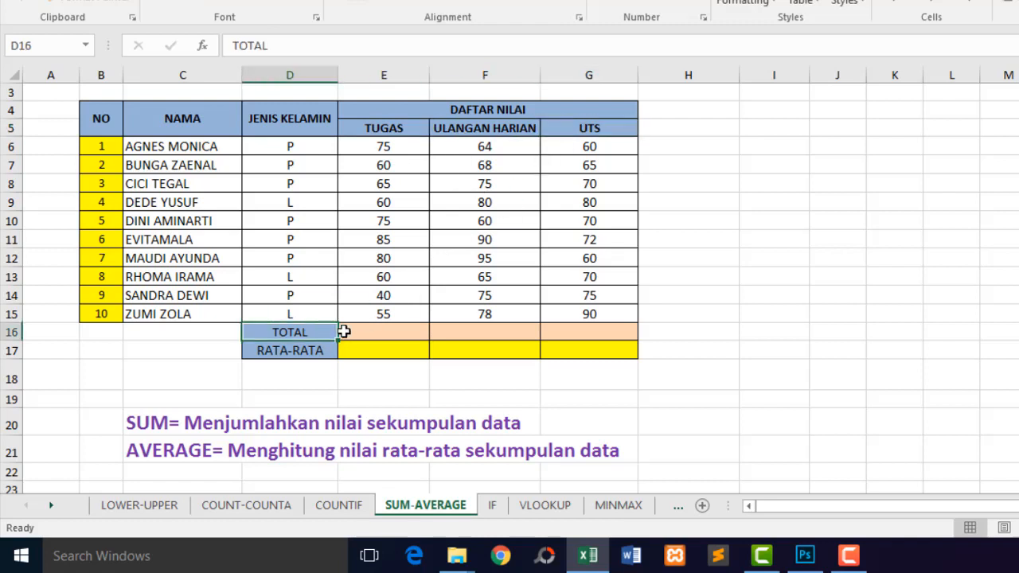
Enter the formula =SUM(E6:E15) in cell E16 to total the TUGAS scores.
click(384, 332)
text(=)
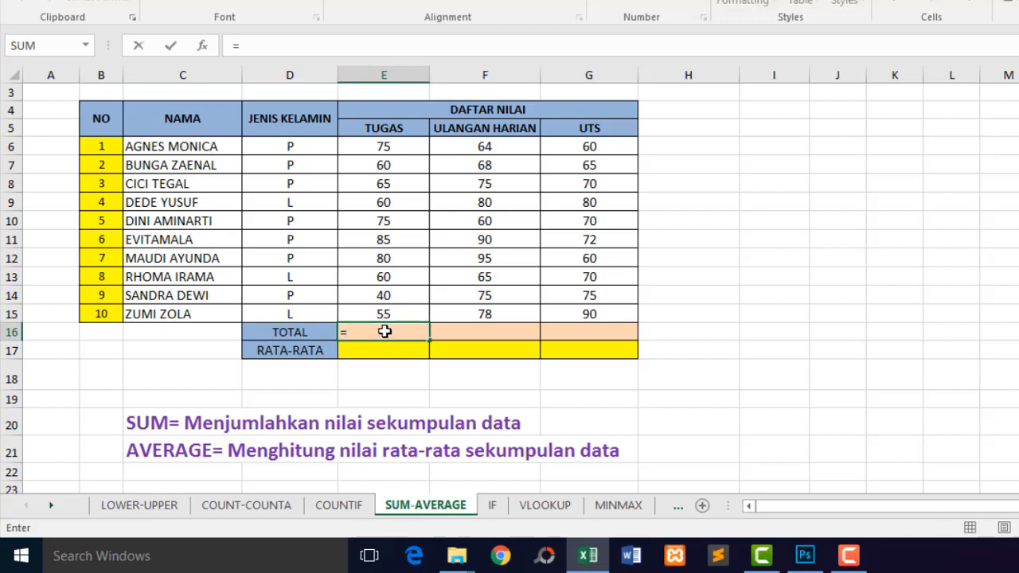
text(UM)
key(BackSpace)
key(BackSpace)
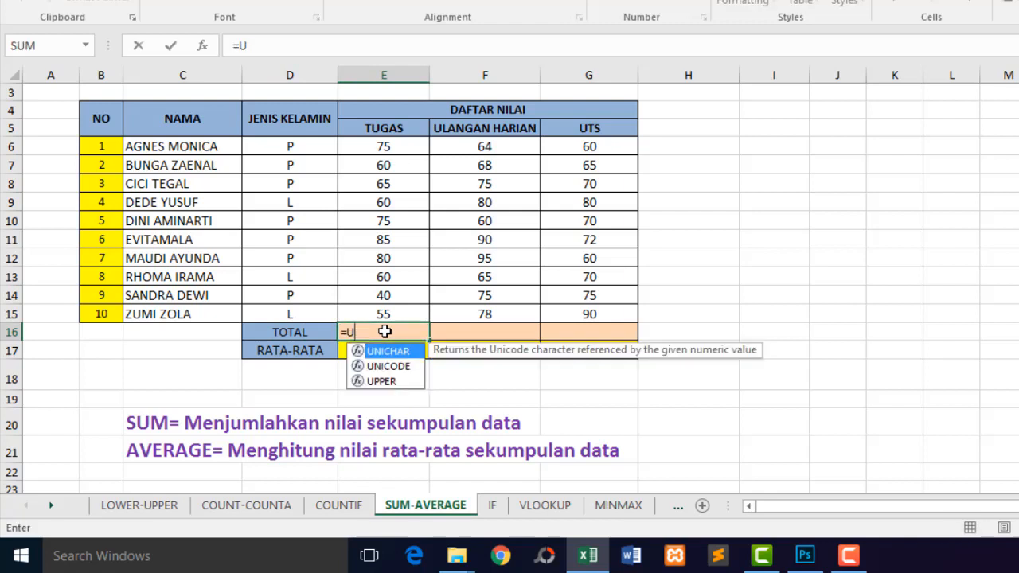
text(SUM)
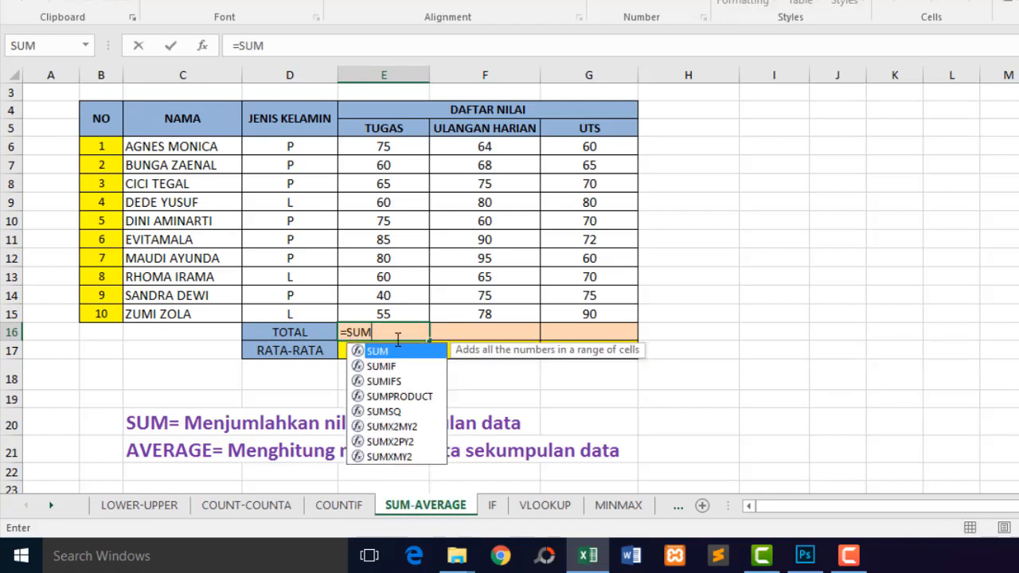
double_click(410, 351)
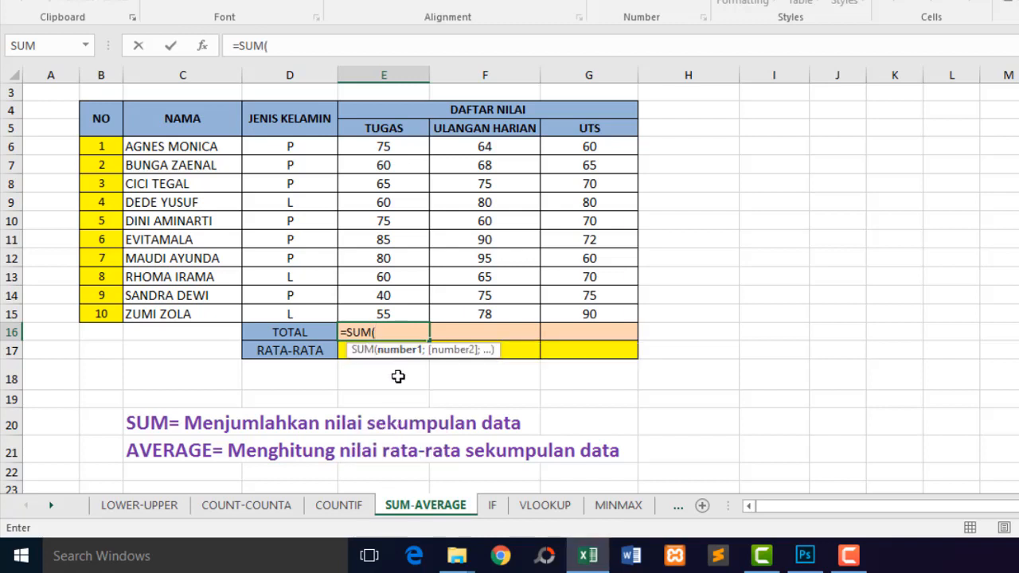
drag(381, 145, 380, 309)
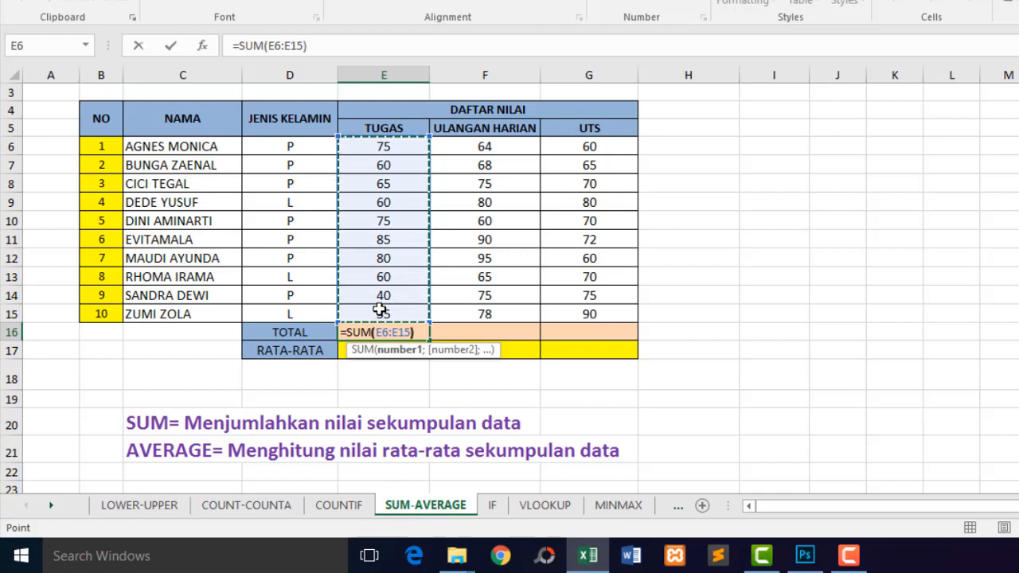
key(Return)
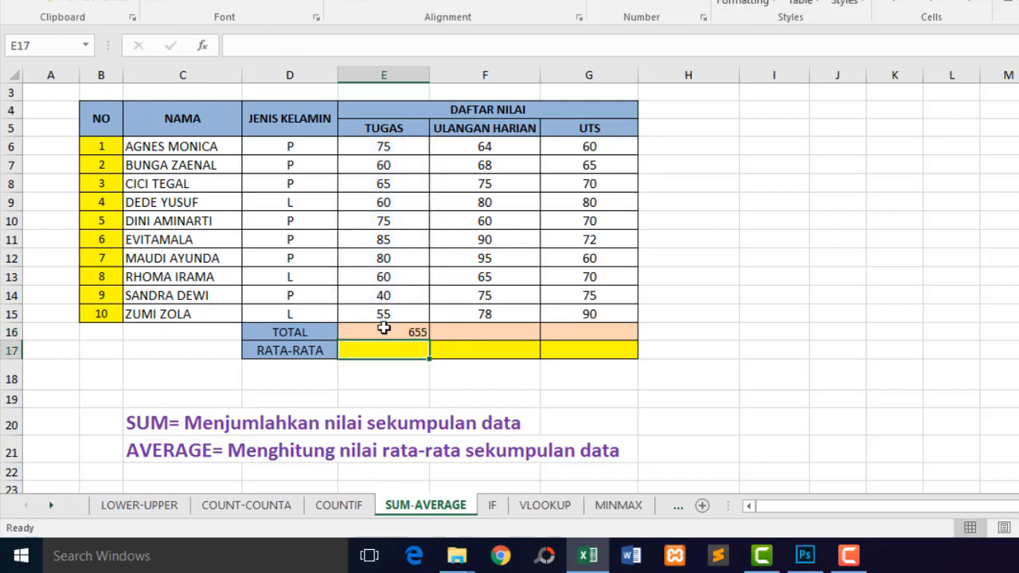
Center the TUGAS total in E16 and fill its SUM formula across to the ULANGAN HARIAN and UTS totals in F16:G16.
click(387, 332)
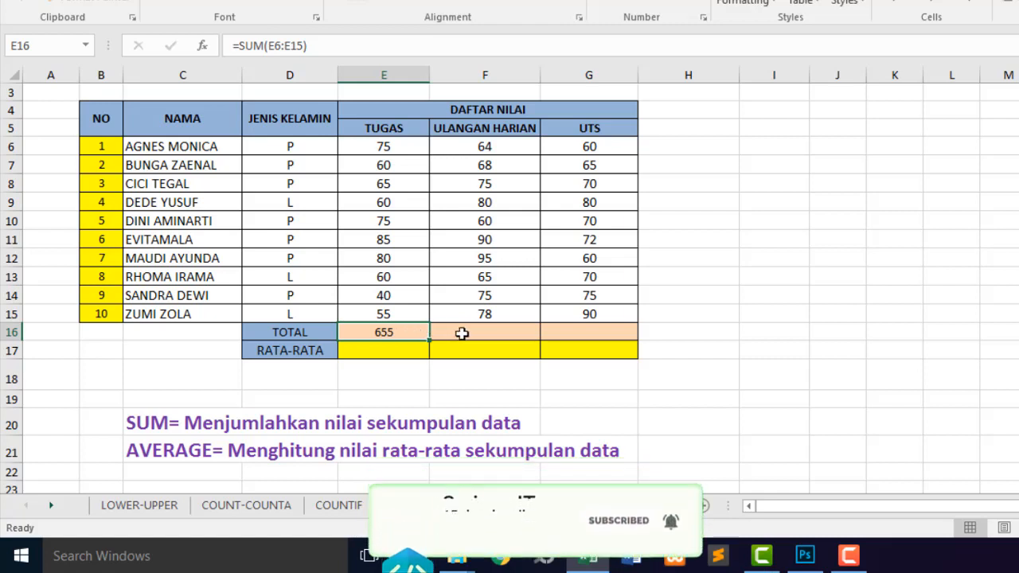
click(582, 335)
click(517, 334)
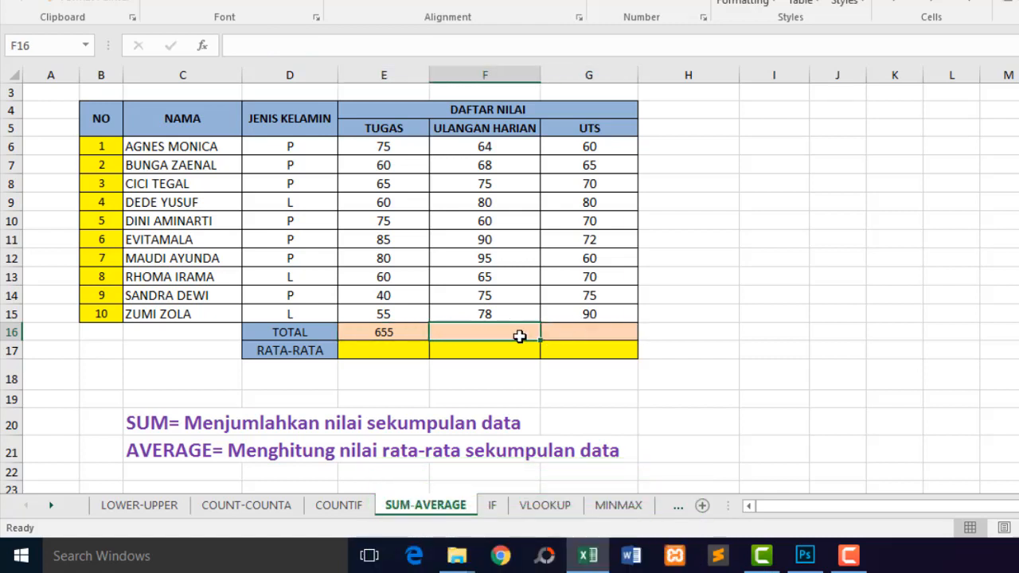
click(573, 333)
click(400, 333)
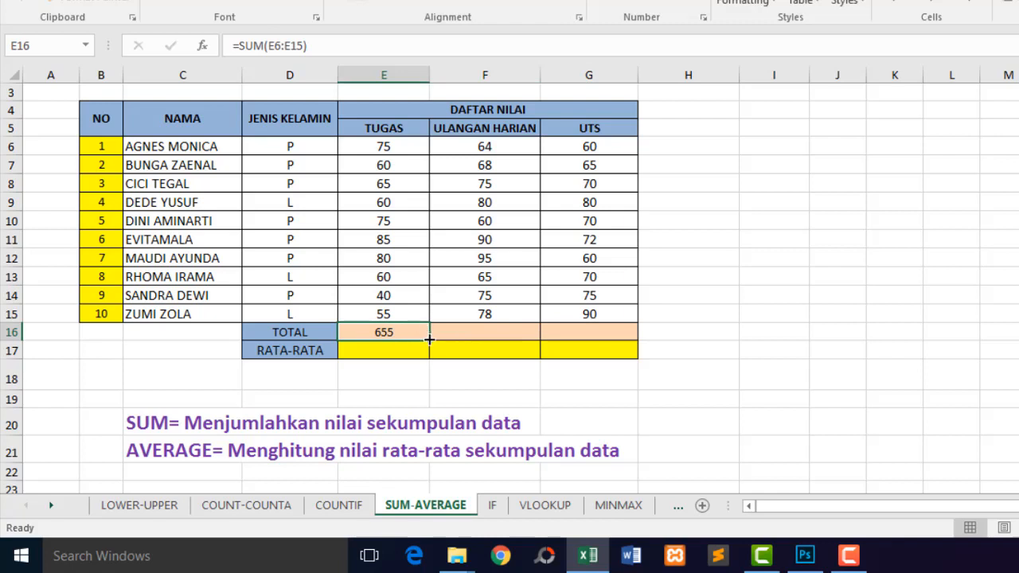
drag(429, 340, 597, 335)
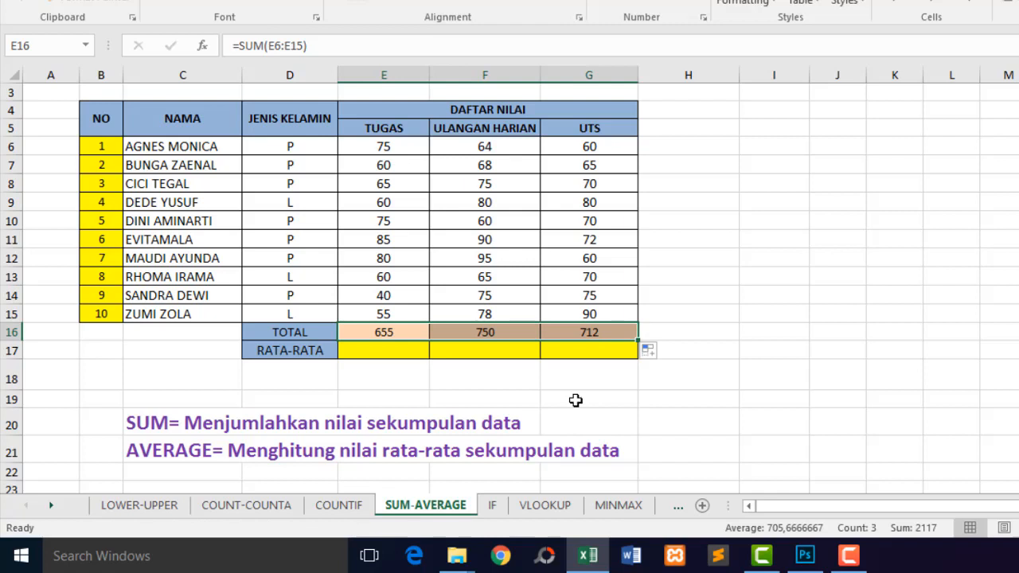
Enter the formula =AVERAGE(E6:E15) in cell E17 to average the TUGAS scores.
click(381, 352)
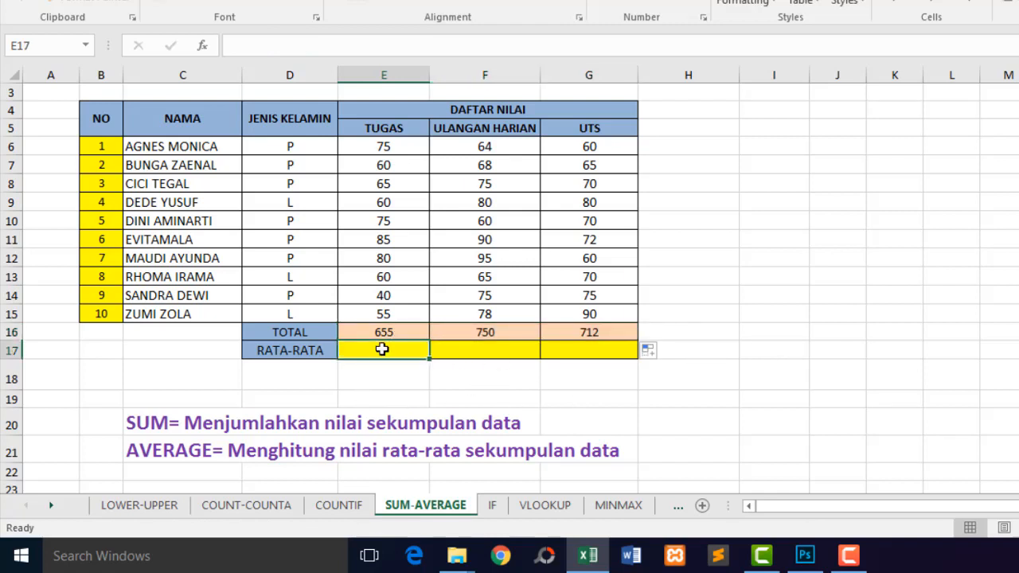
text(=AV)
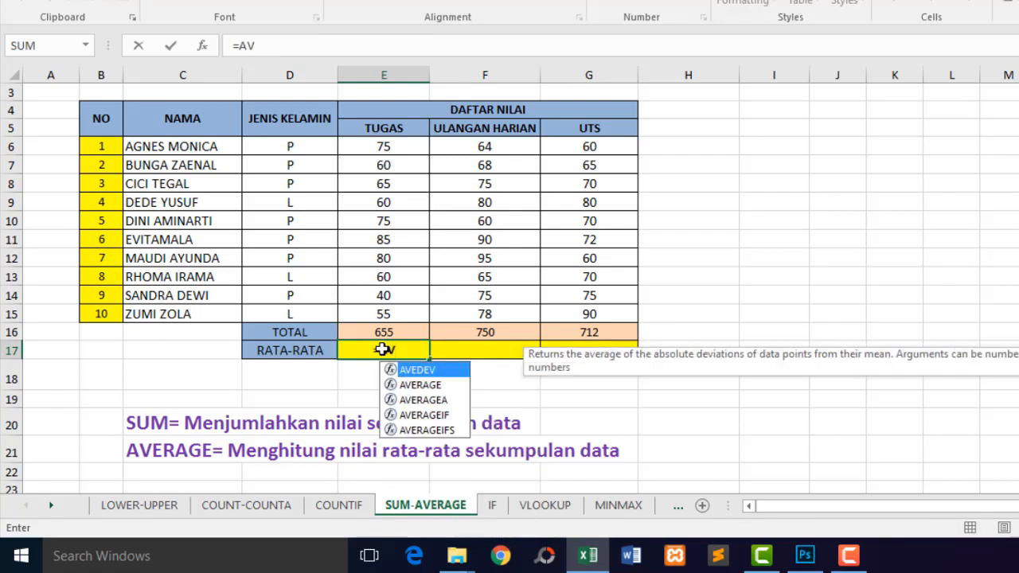
double_click(421, 384)
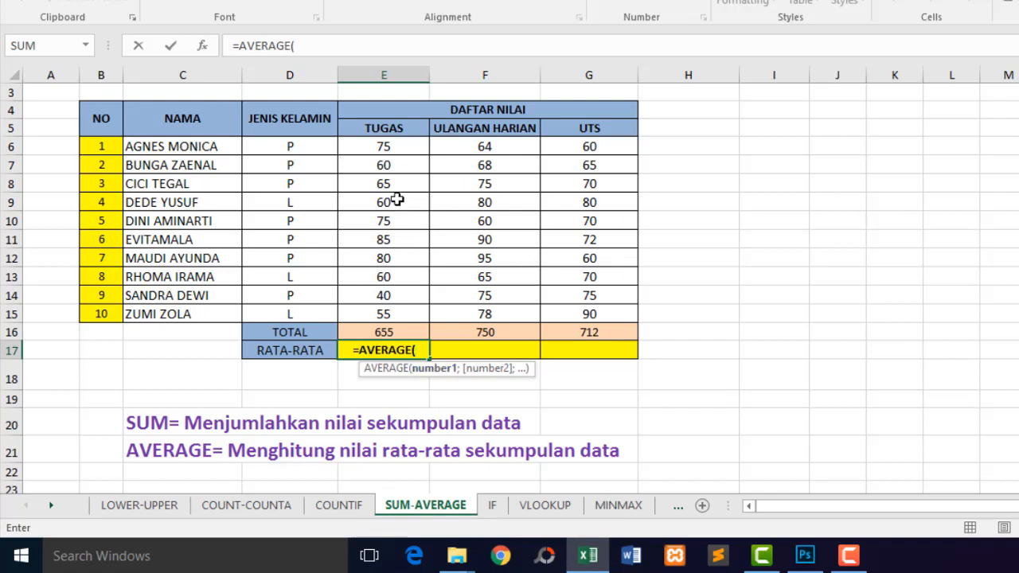
drag(396, 146, 397, 311)
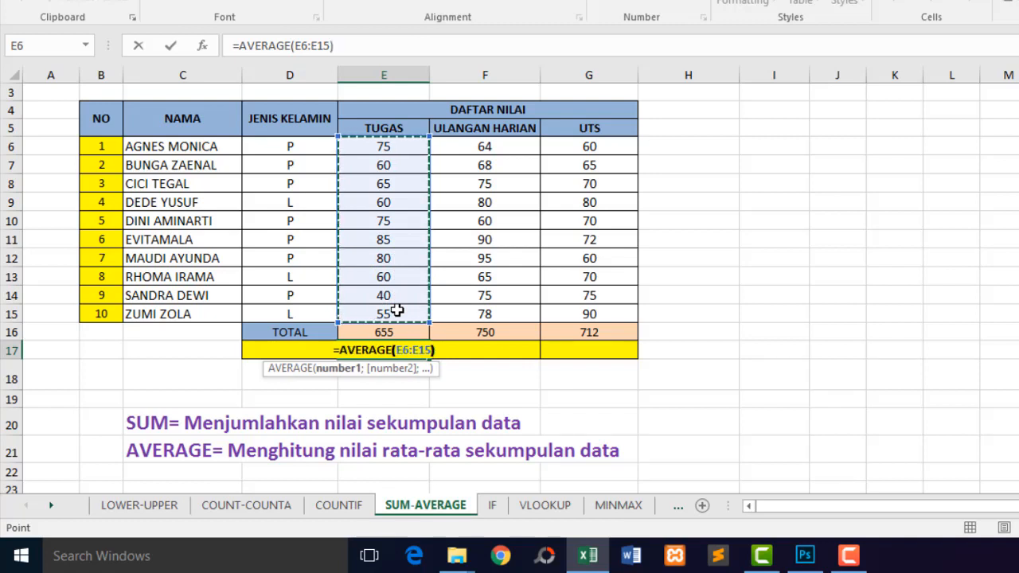
key(Return)
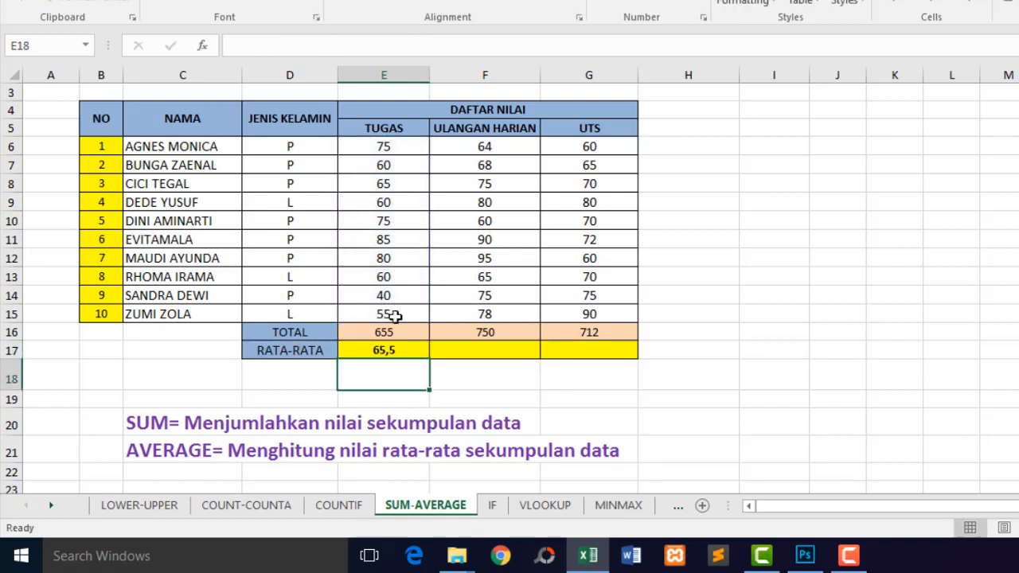
Fill the AVERAGE formula from E17 across the RATA-RATA row to F17:G17.
click(388, 352)
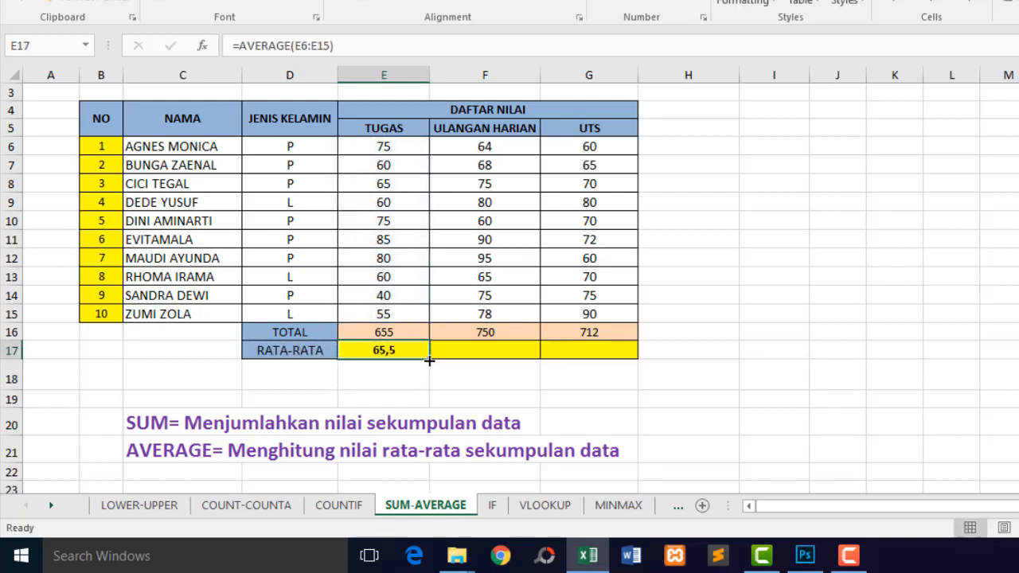
drag(431, 360, 617, 359)
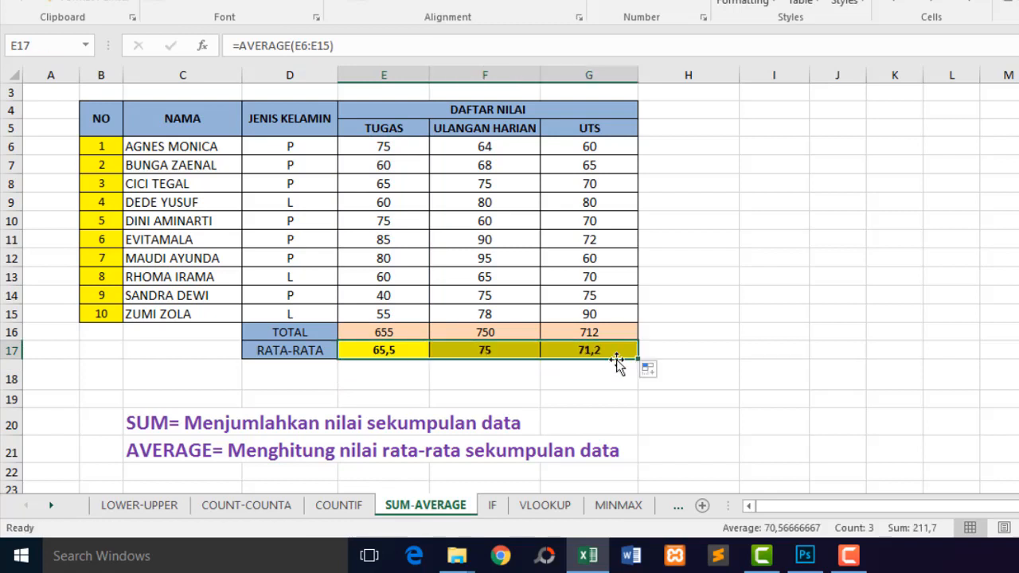
click(511, 378)
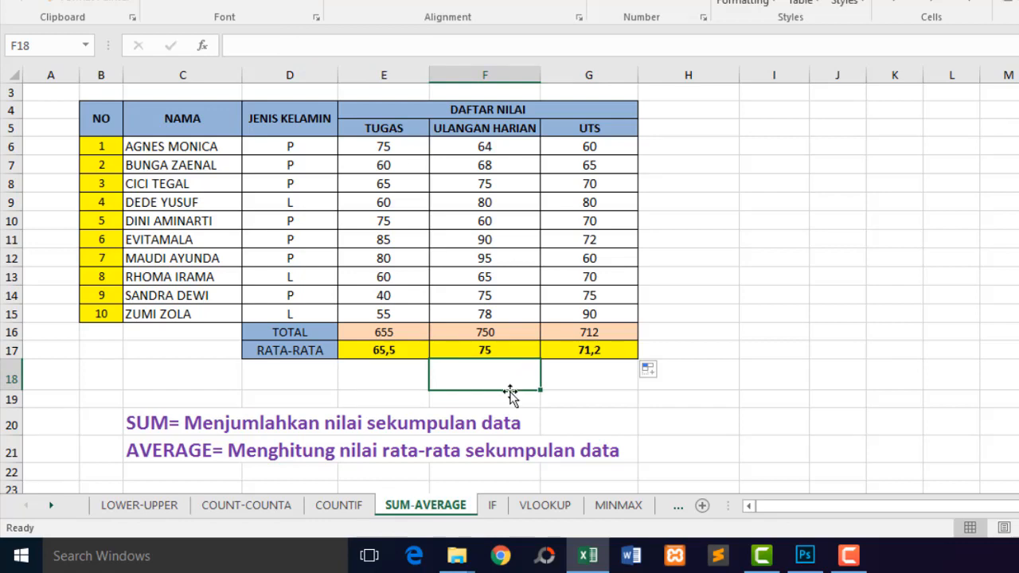
Open the IF sheet and review the example IF formula note, the NILAI RATA-RATA value in H6 and the HASIL cell I6.
click(492, 507)
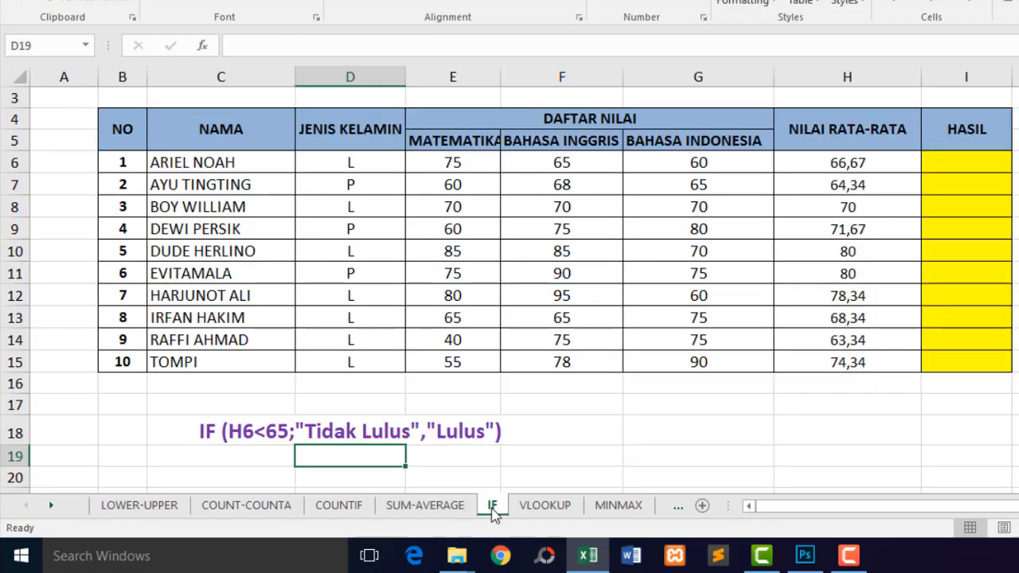
click(516, 451)
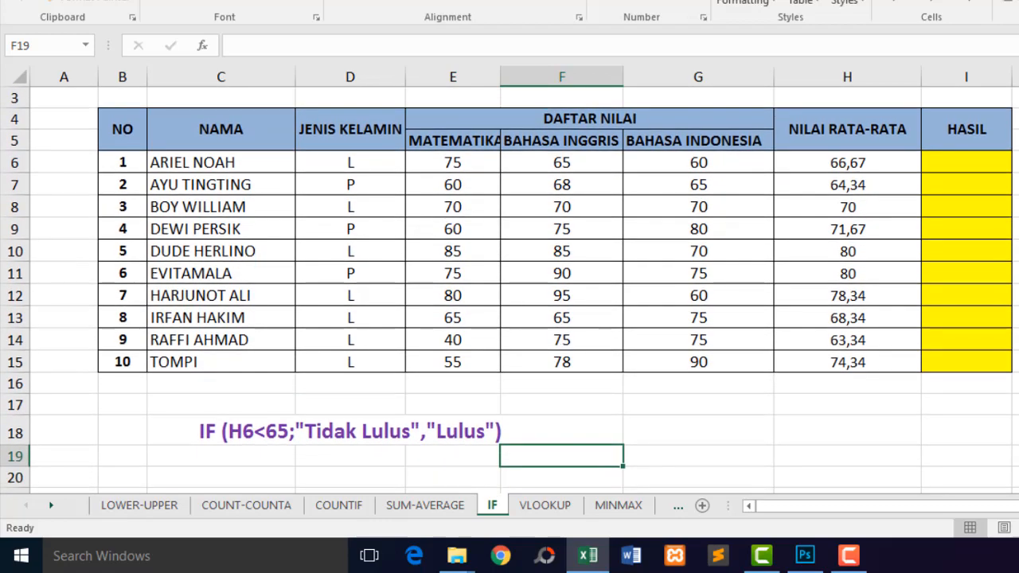
click(370, 457)
click(425, 458)
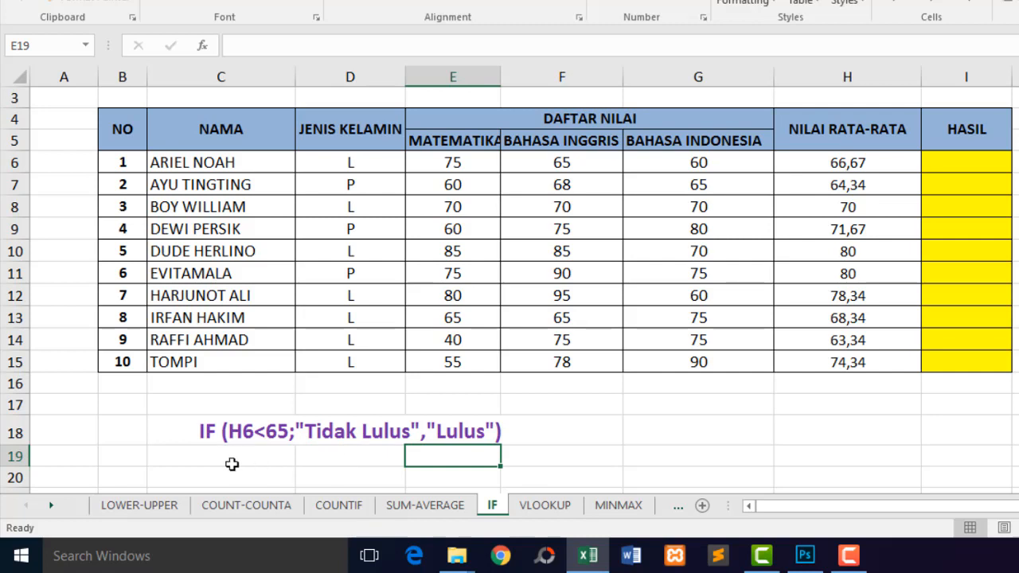
click(311, 451)
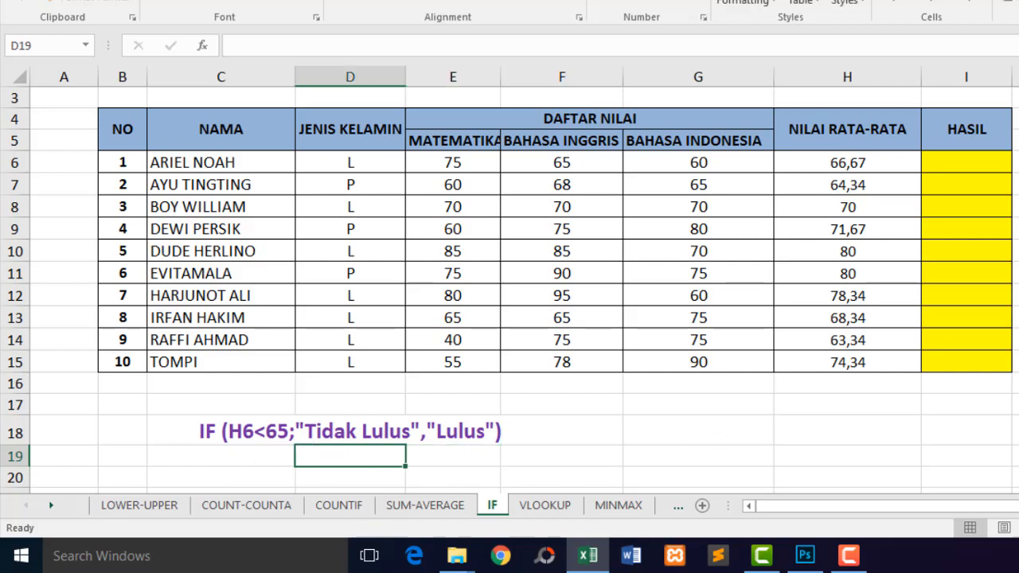
click(977, 164)
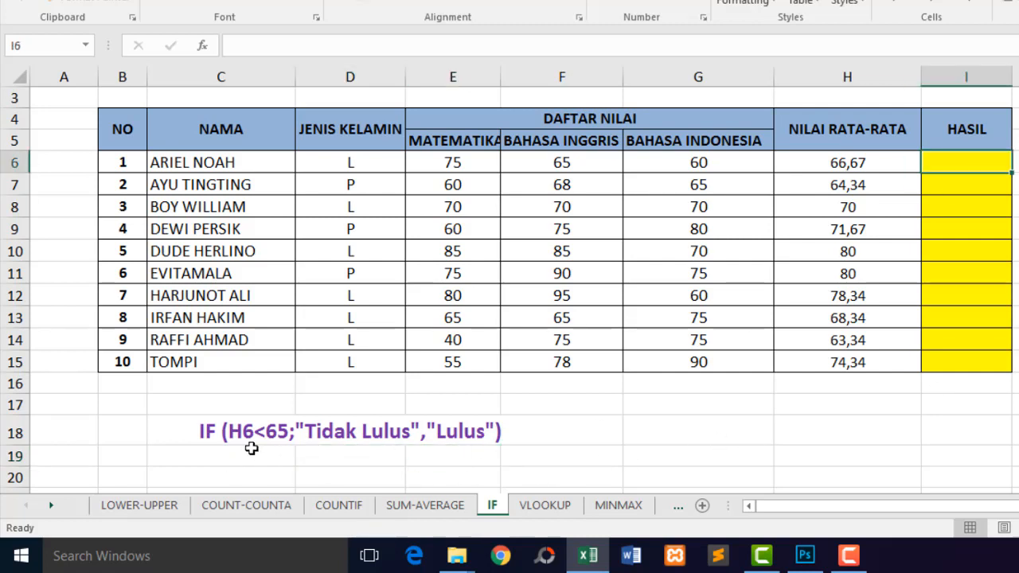
click(844, 158)
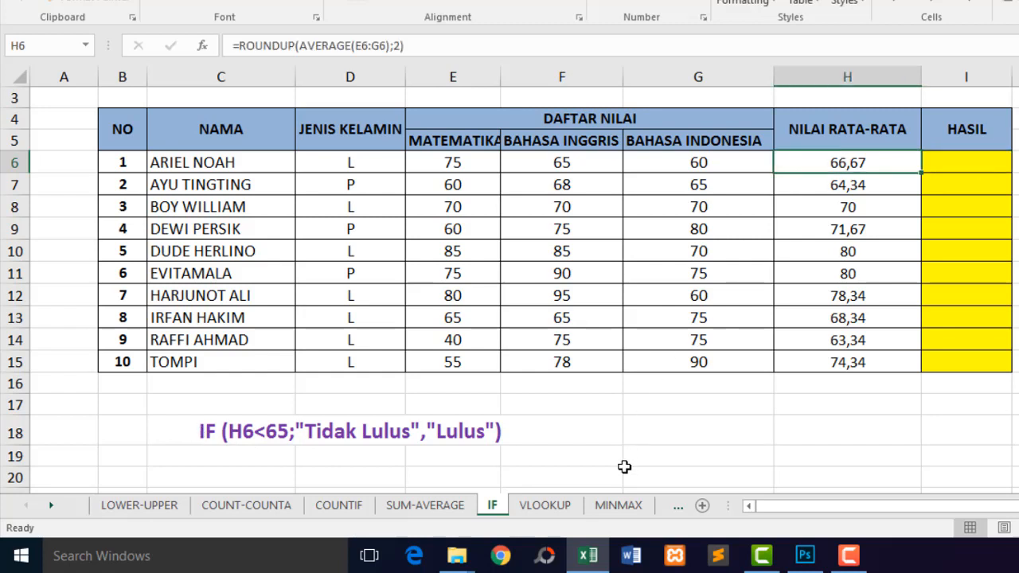
click(951, 163)
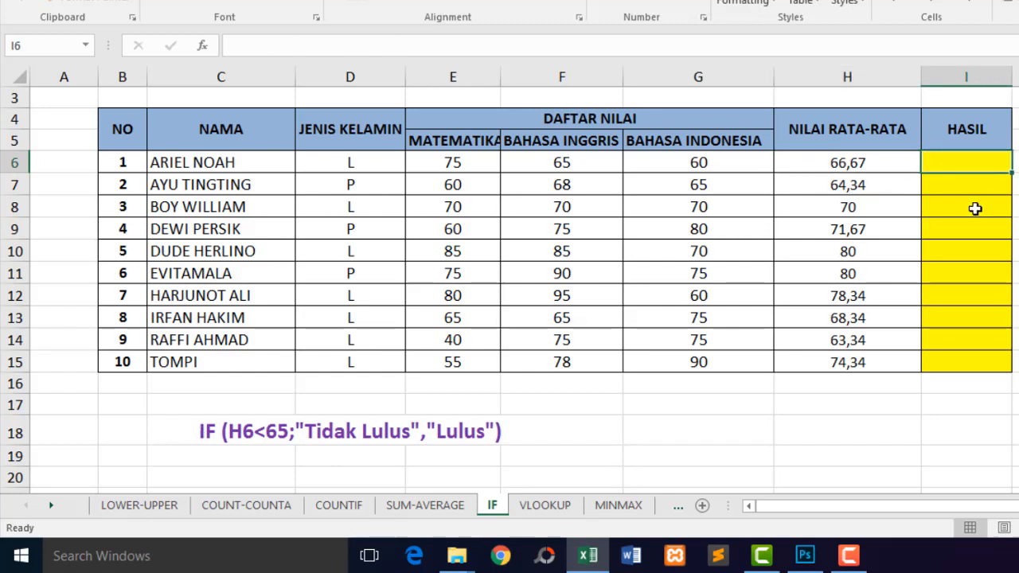
click(900, 164)
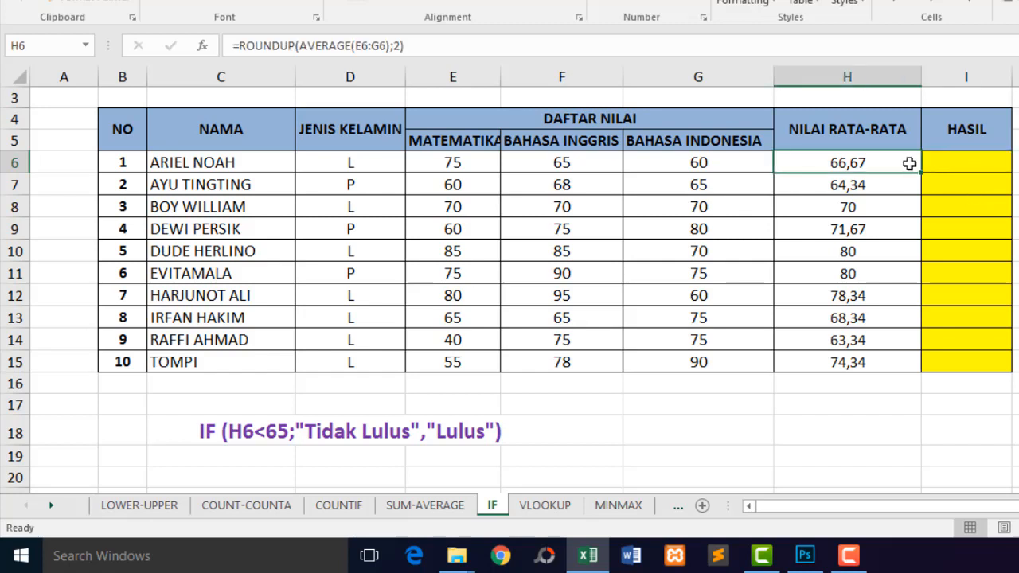
Start an IF formula in HASIL cell I6 with the logical test H6<65.
click(971, 162)
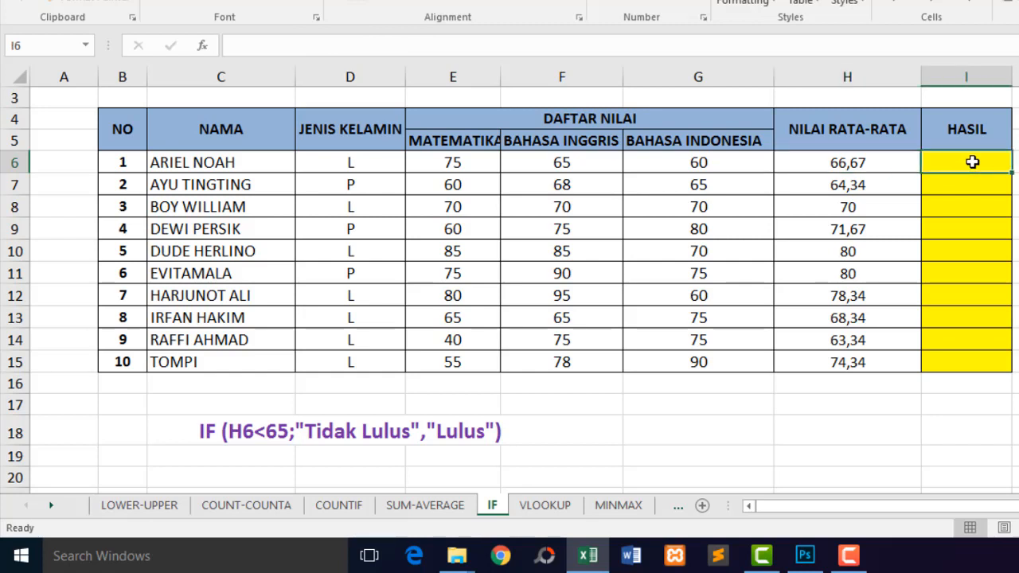
text(=)
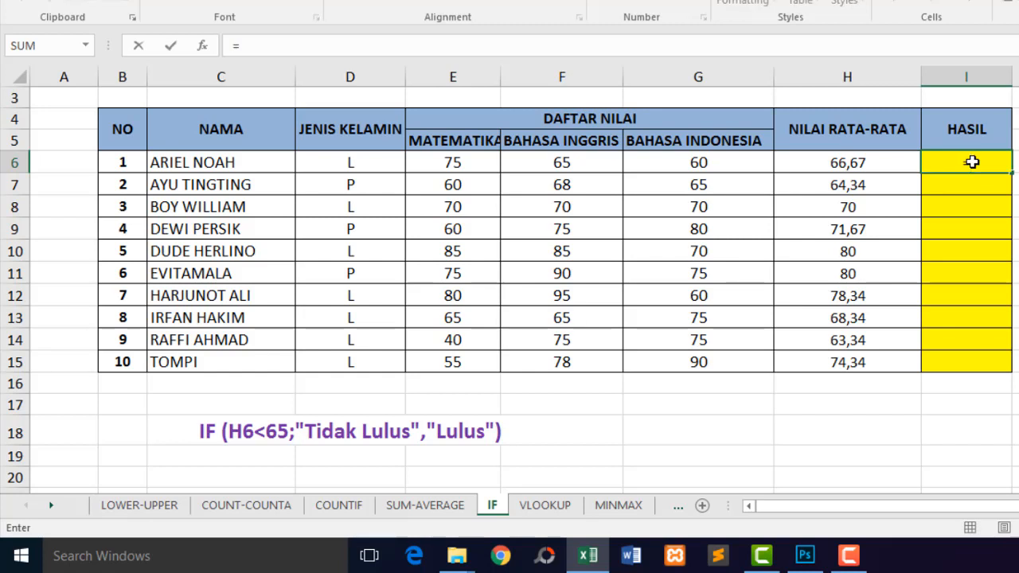
text(IF)
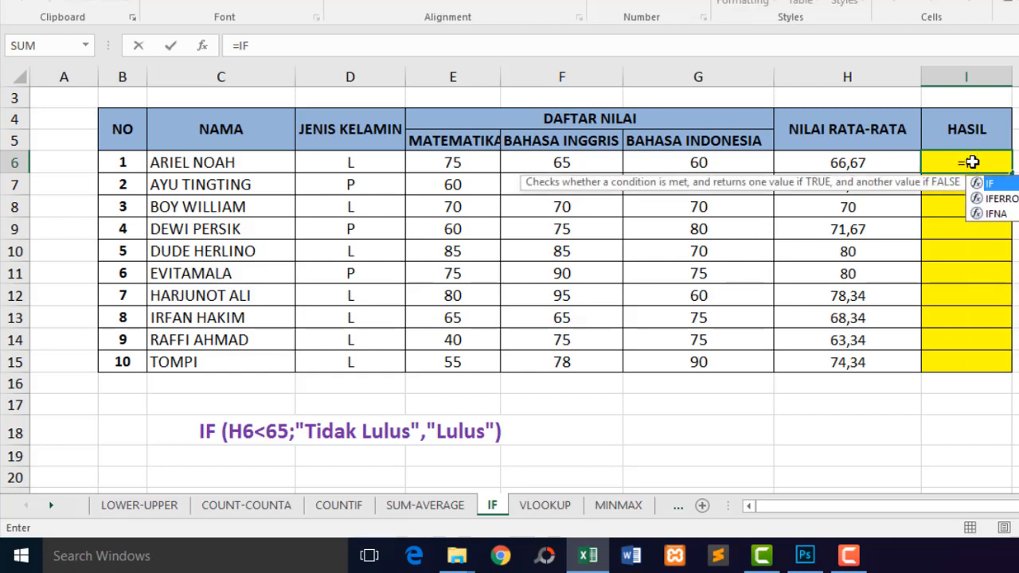
double_click(996, 183)
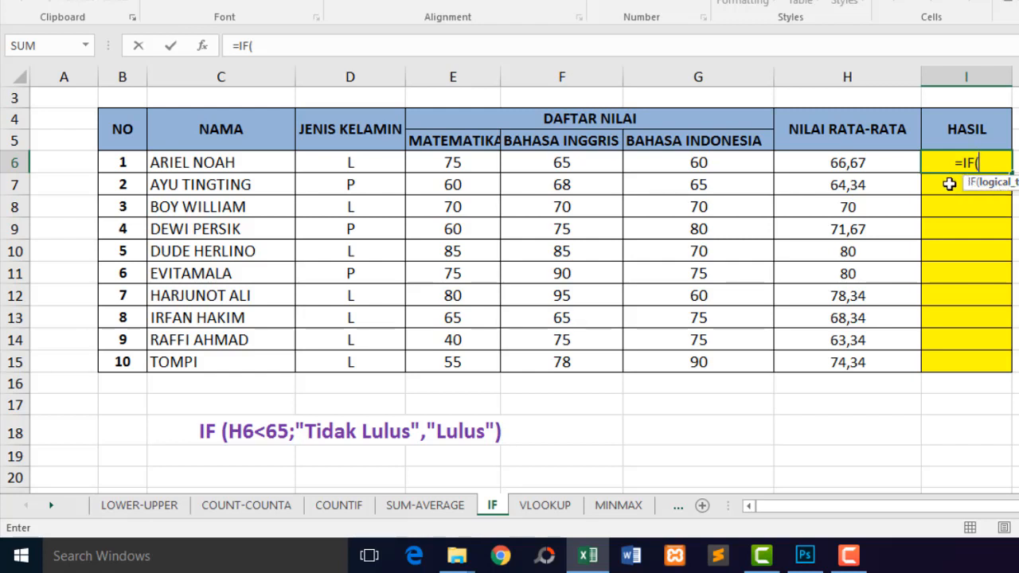
click(884, 163)
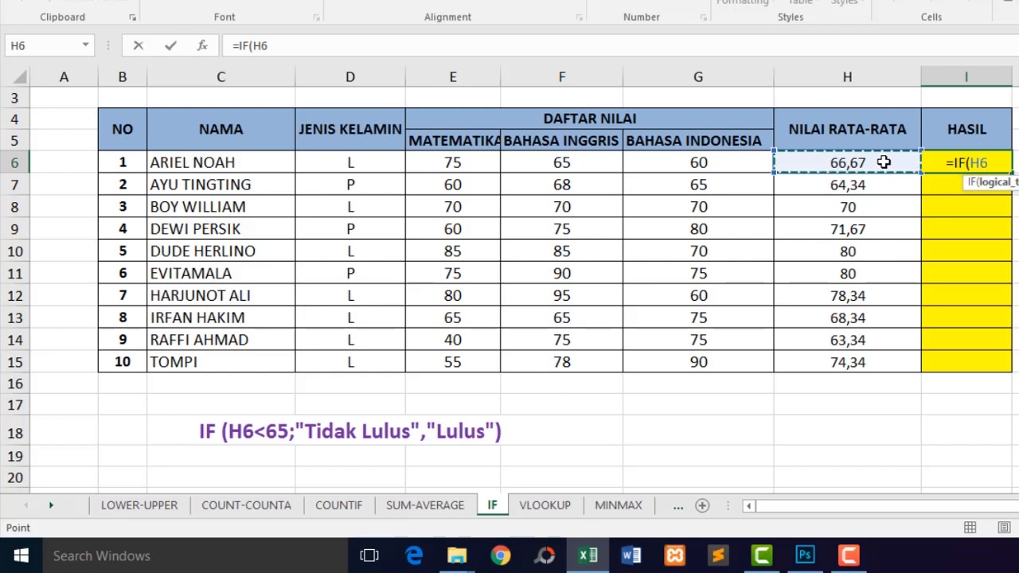
text(<)
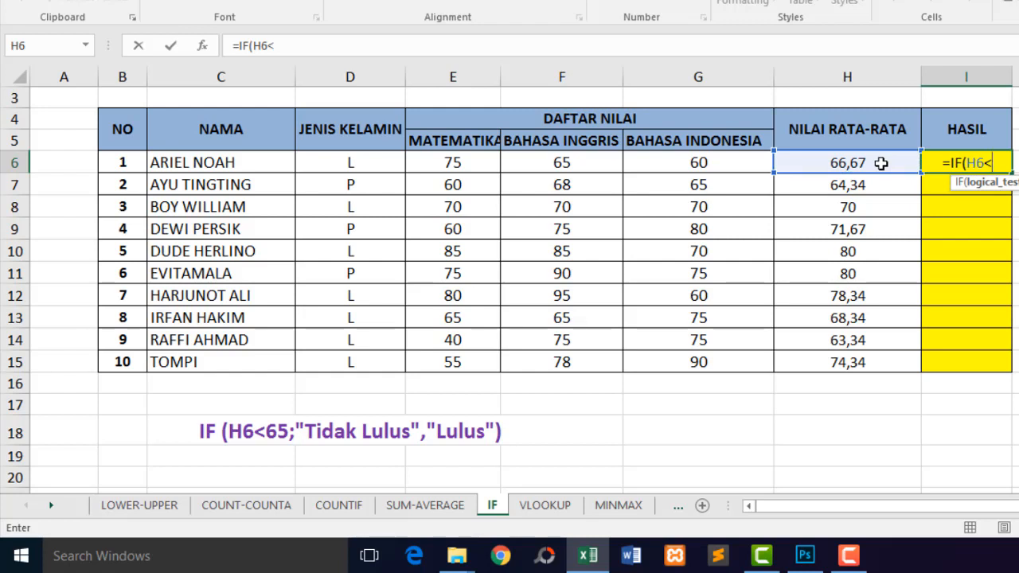
text(65)
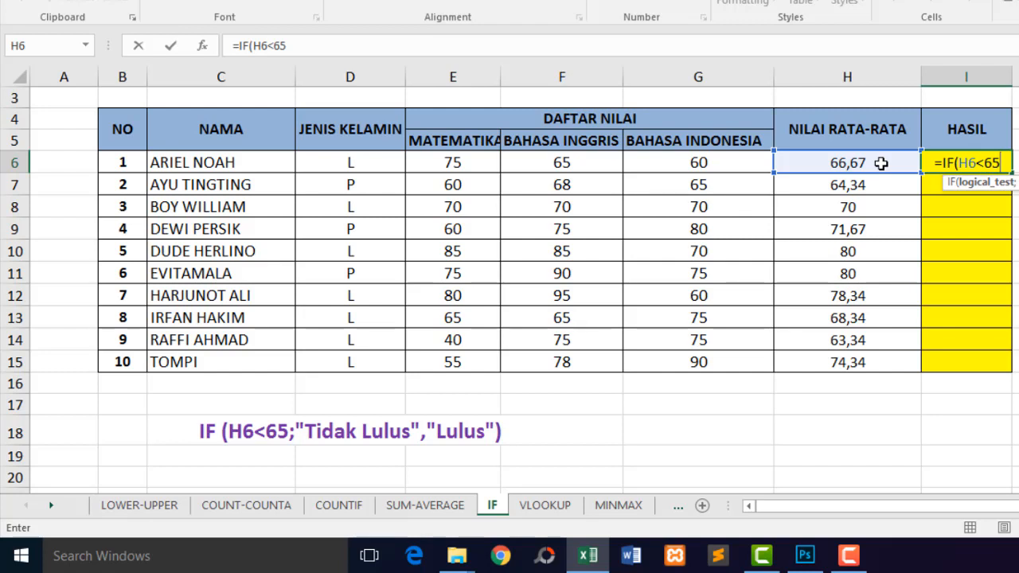
text(;)
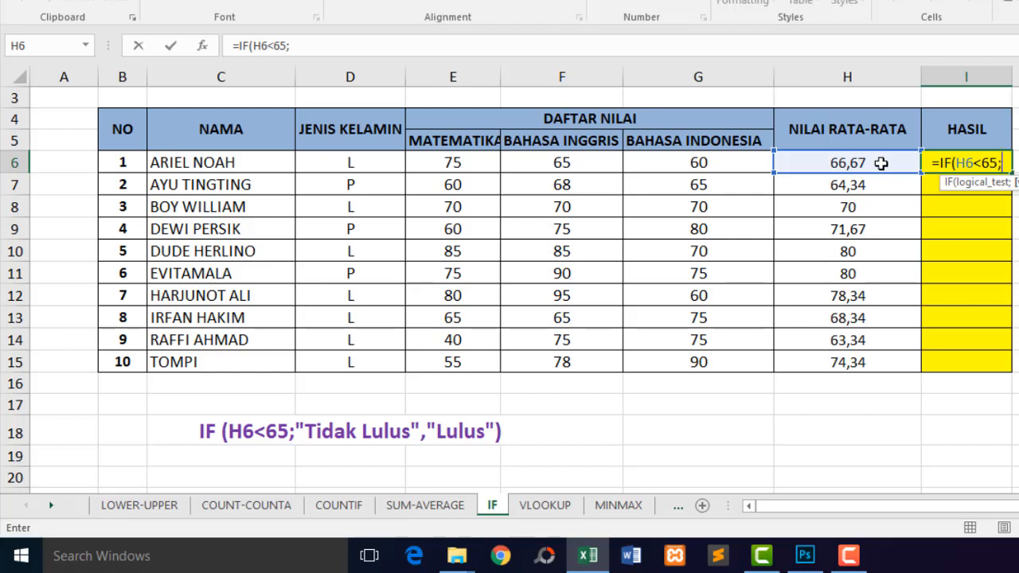
Add "Tidak Lulus" as the value-if-true argument of the IF formula in I6.
text(")
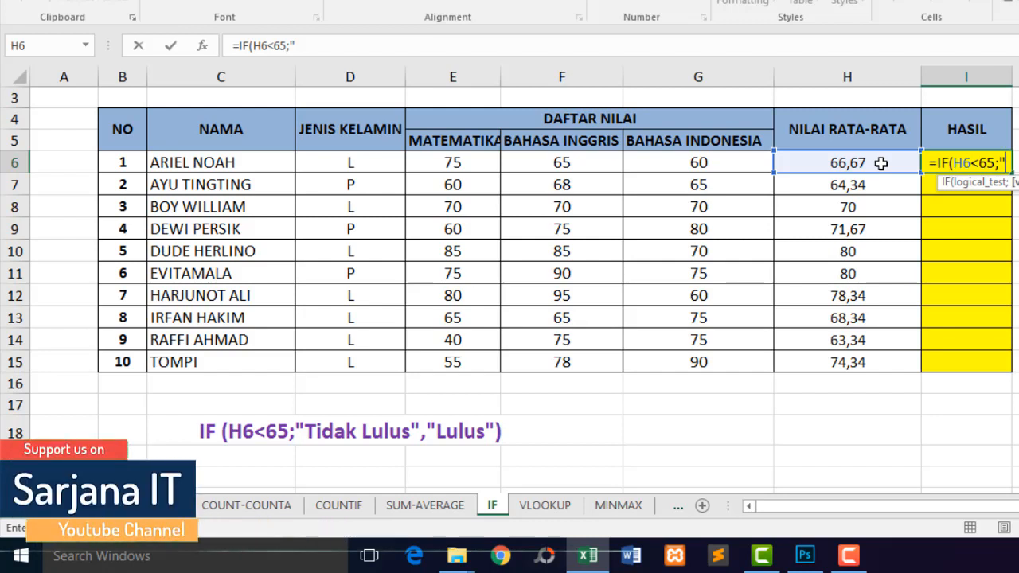
text(tl)
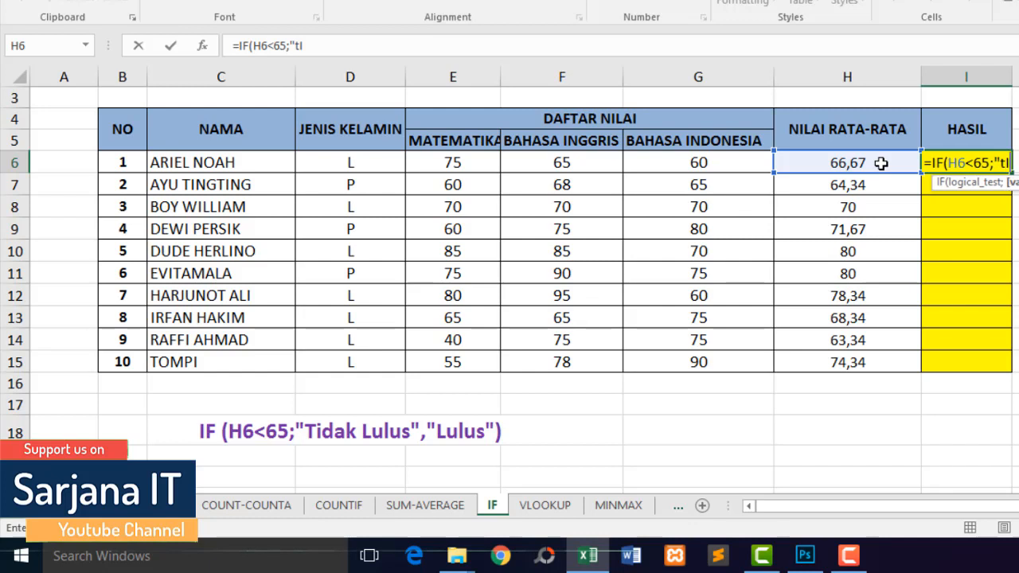
key(BackSpace)
key(BackSpace)
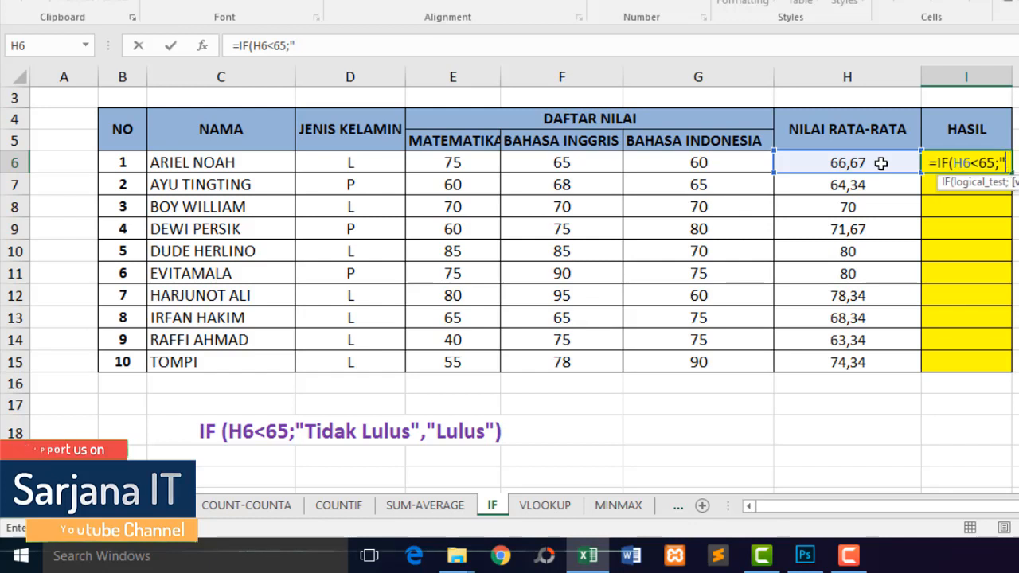
text(Tid)
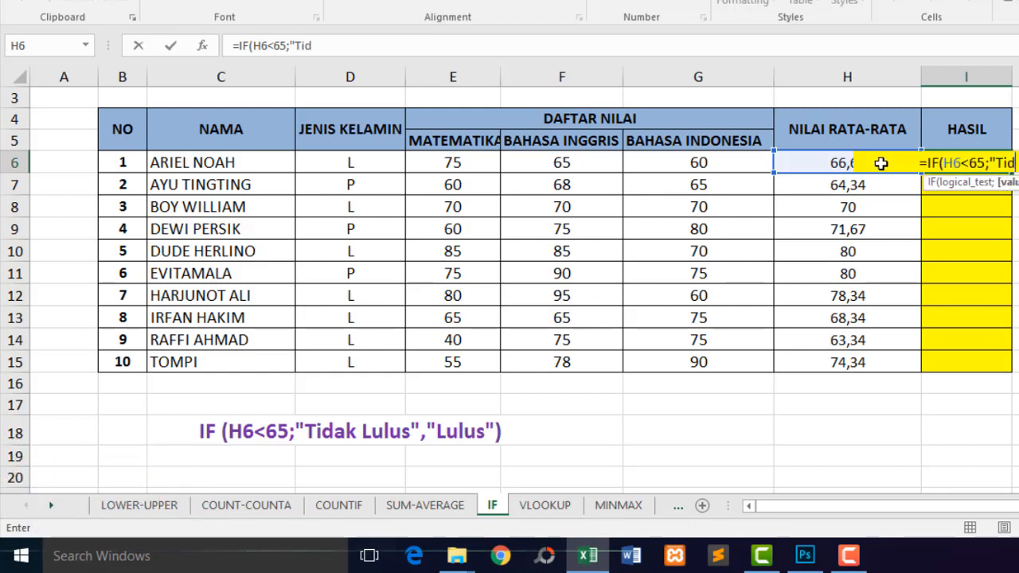
text(ak Lulus)
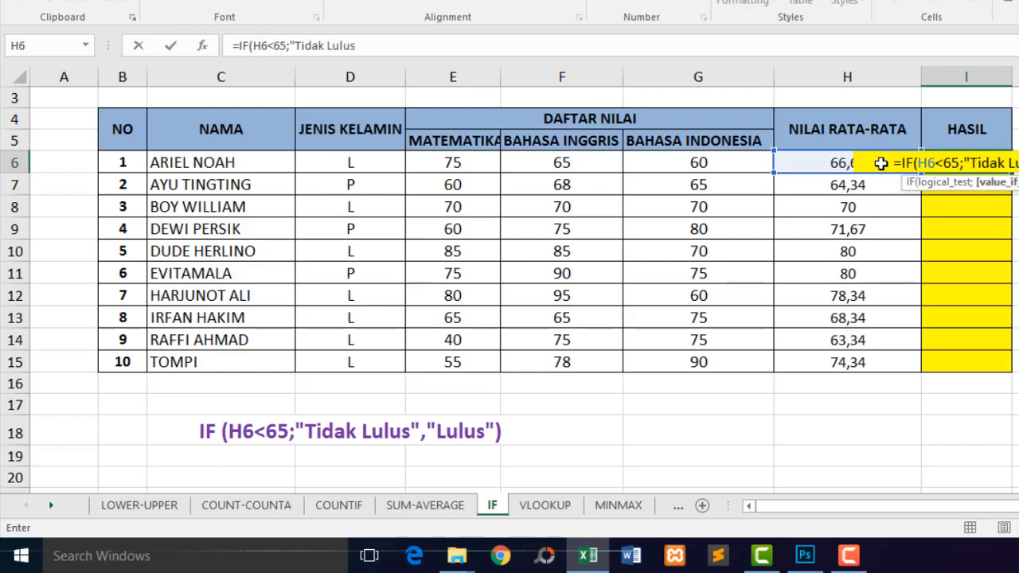
text(")
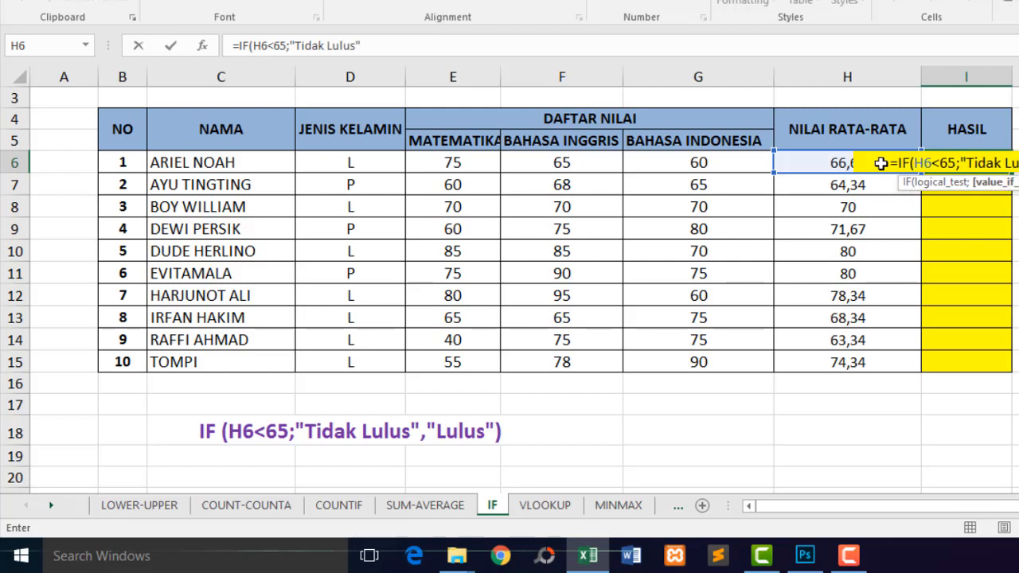
text(;)
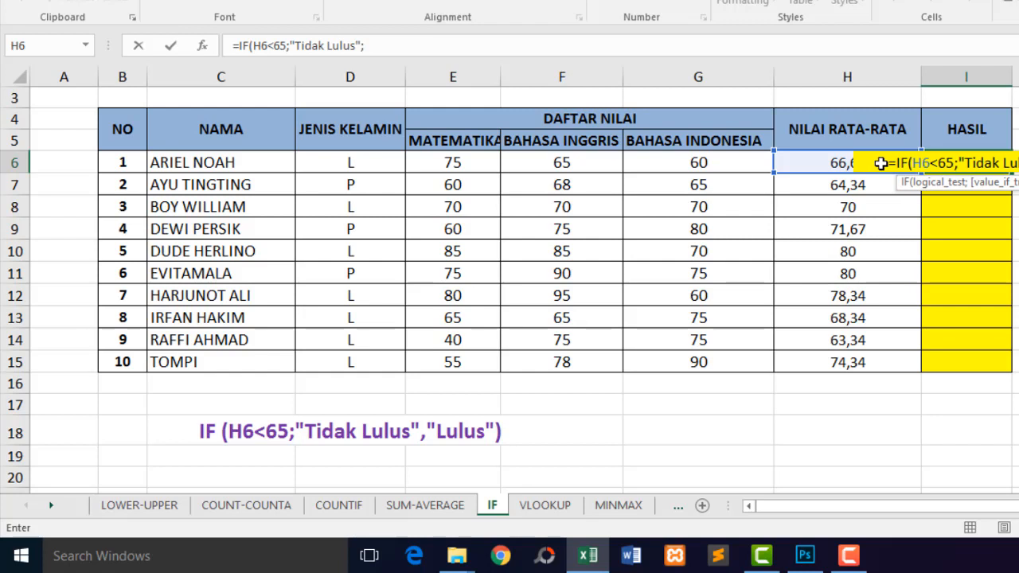
Add "Lulus" as the value-if-false argument and complete the formula =IF(H6<65;"Tidak Lulus";"Lulus") in I6.
text(")
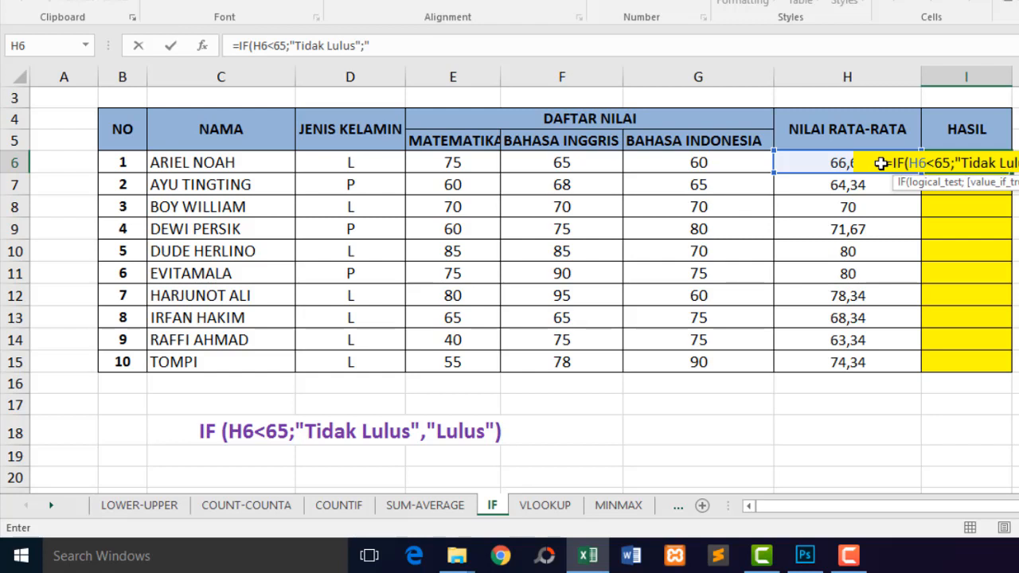
text(;"Lulus)
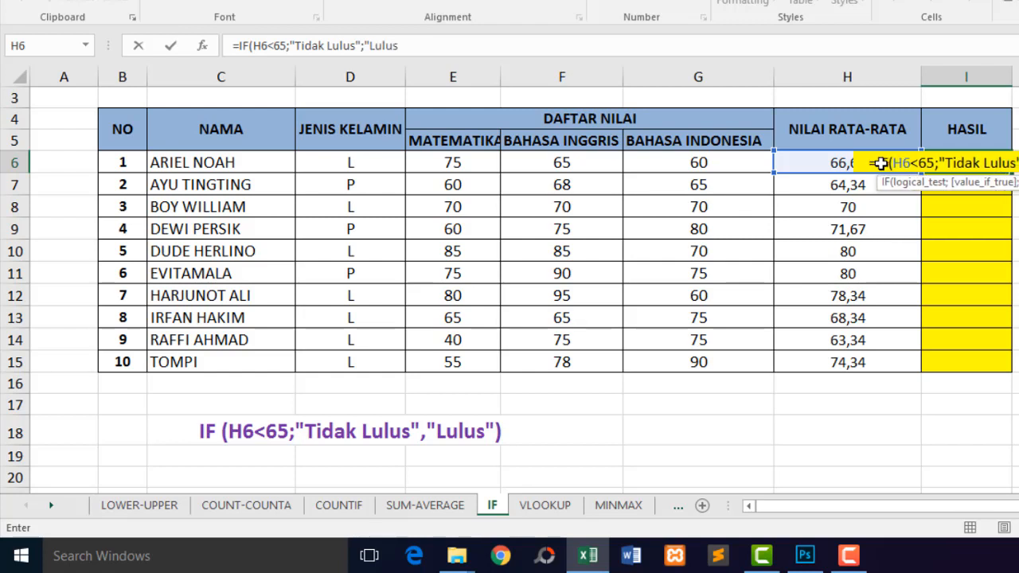
text(")
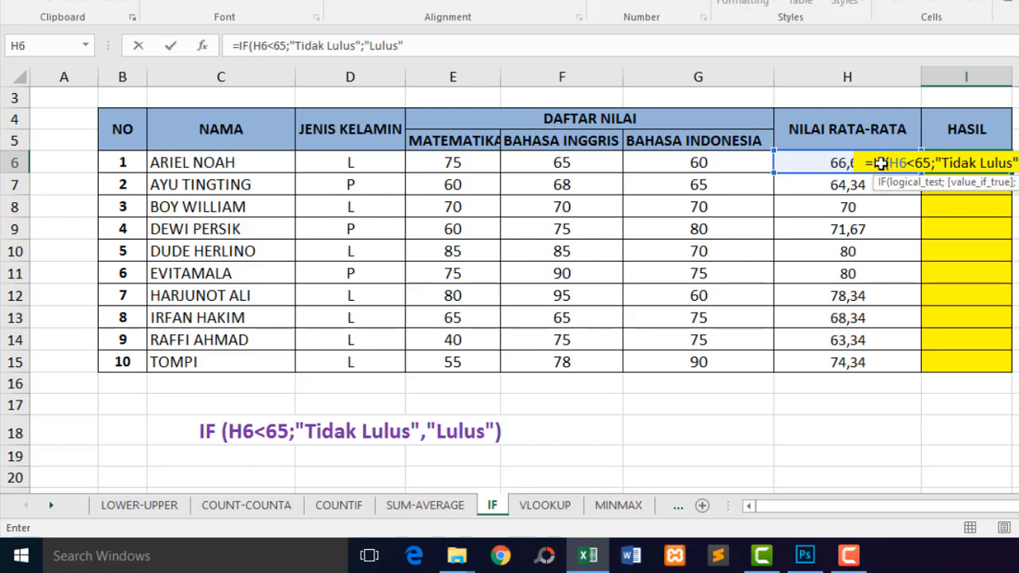
text())
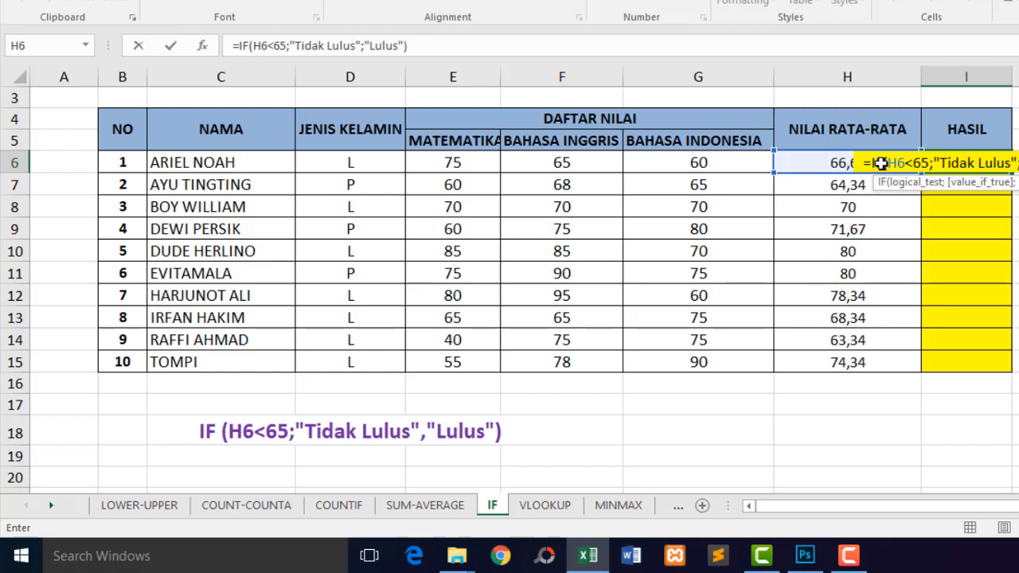
key(Return)
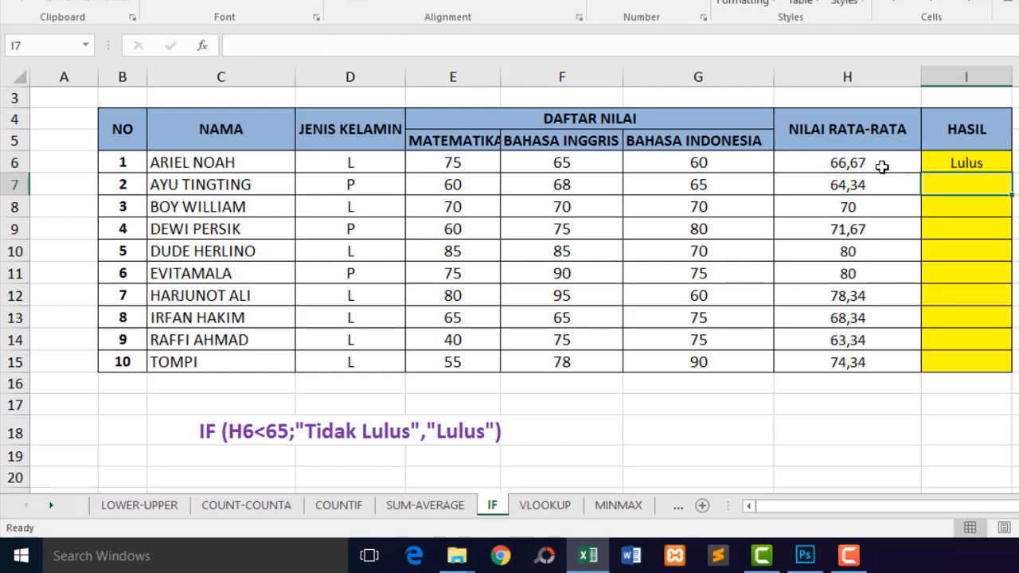
Fill the IF formula from I6 down to I15 and check the HASIL results in rows 7 and 14 against their averages.
click(939, 157)
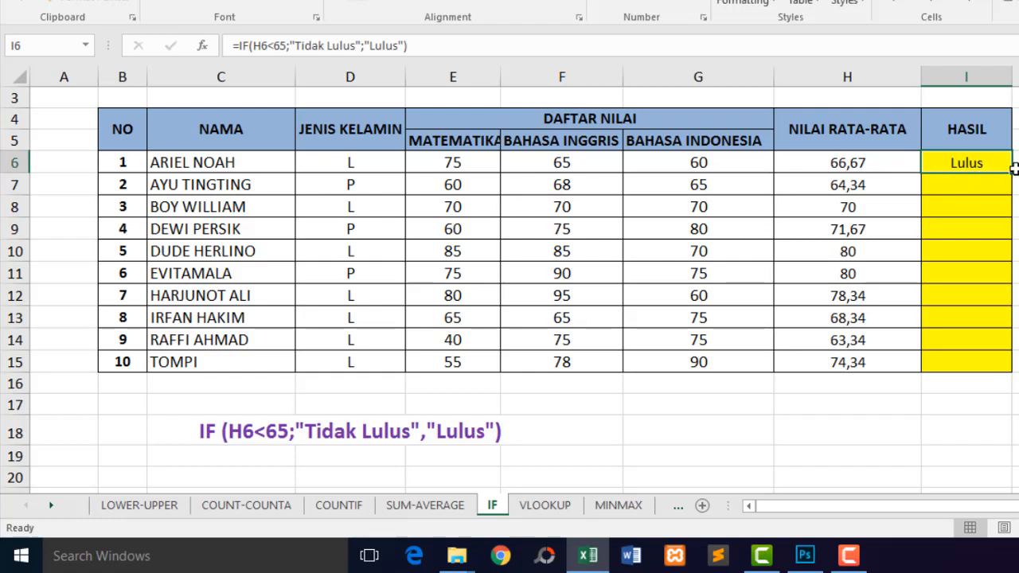
drag(1009, 173, 1011, 371)
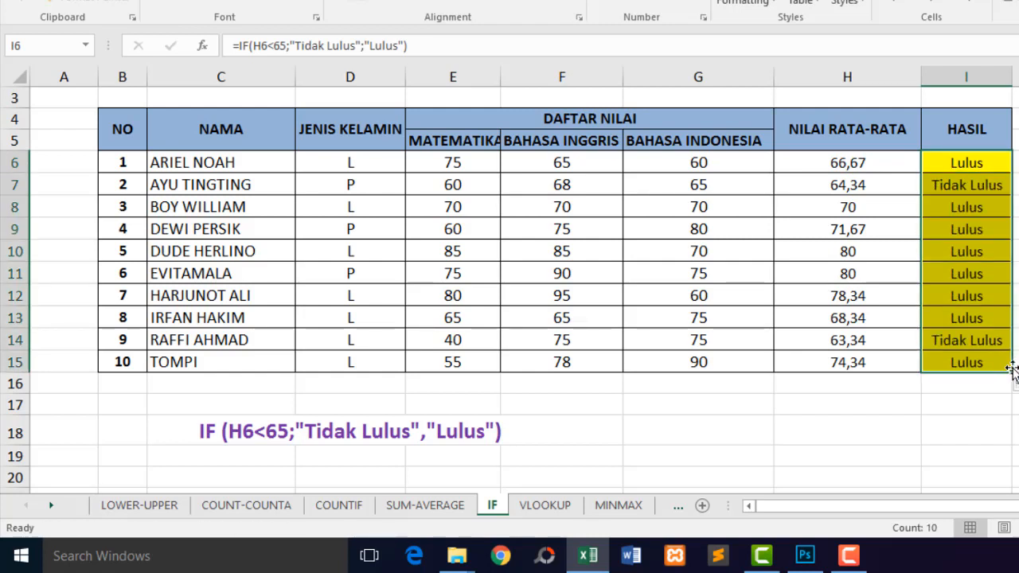
click(968, 184)
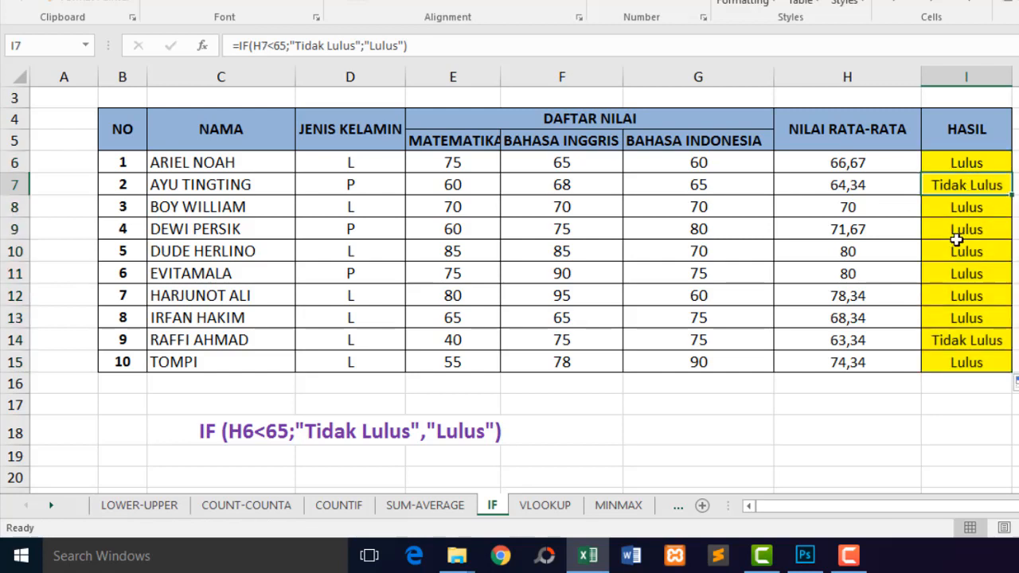
click(849, 188)
click(970, 182)
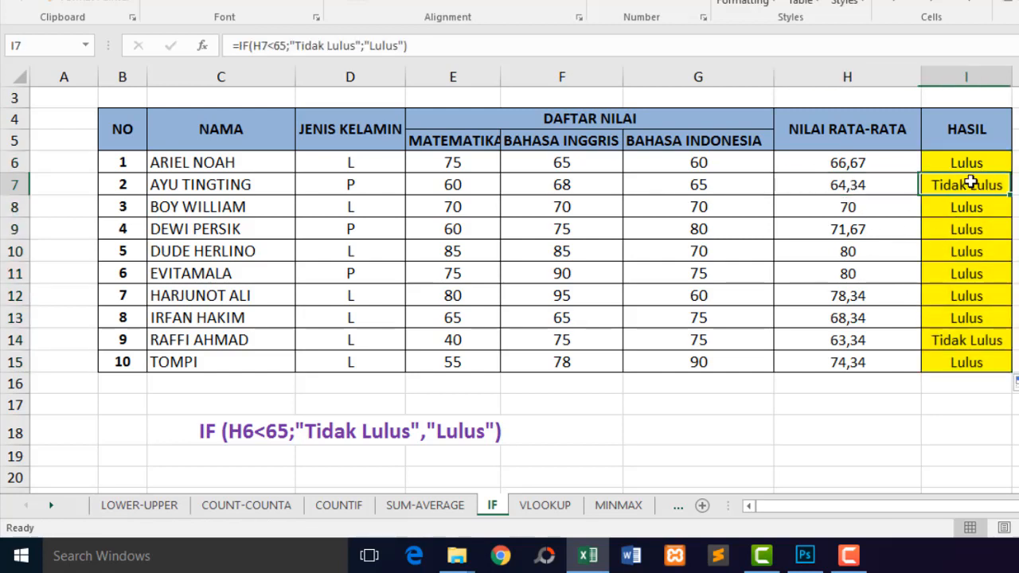
click(970, 339)
click(866, 340)
click(989, 339)
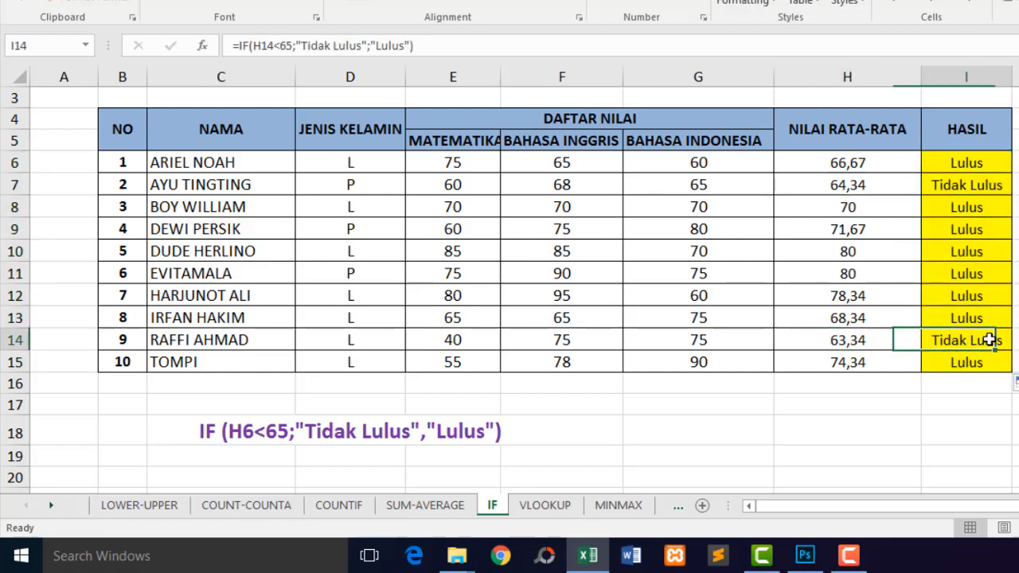
Open the VLOOKUP sheet and review the NO, NEGARA and ZONA columns and the DATA and ISI DATA lookup table.
click(546, 508)
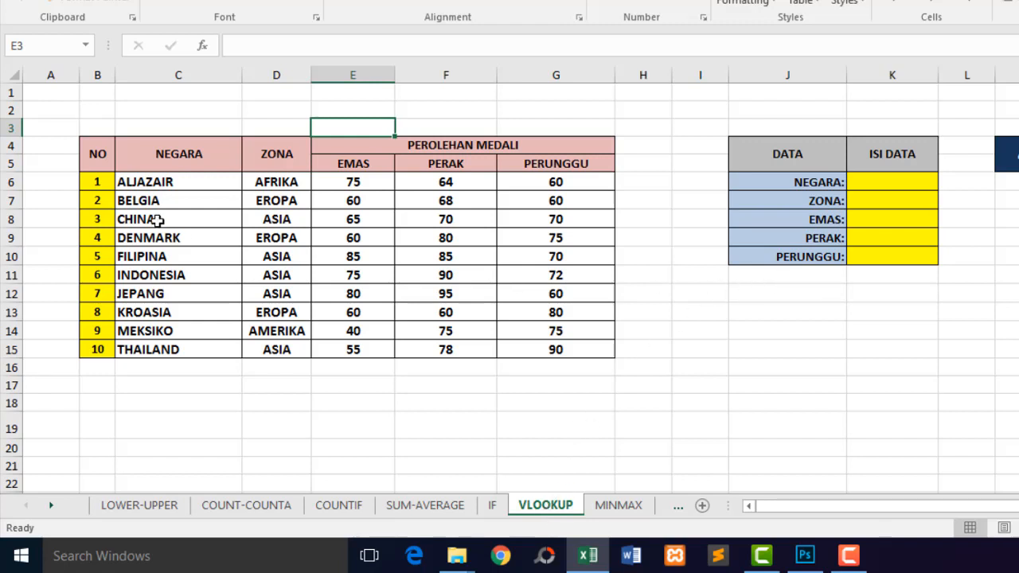
click(105, 155)
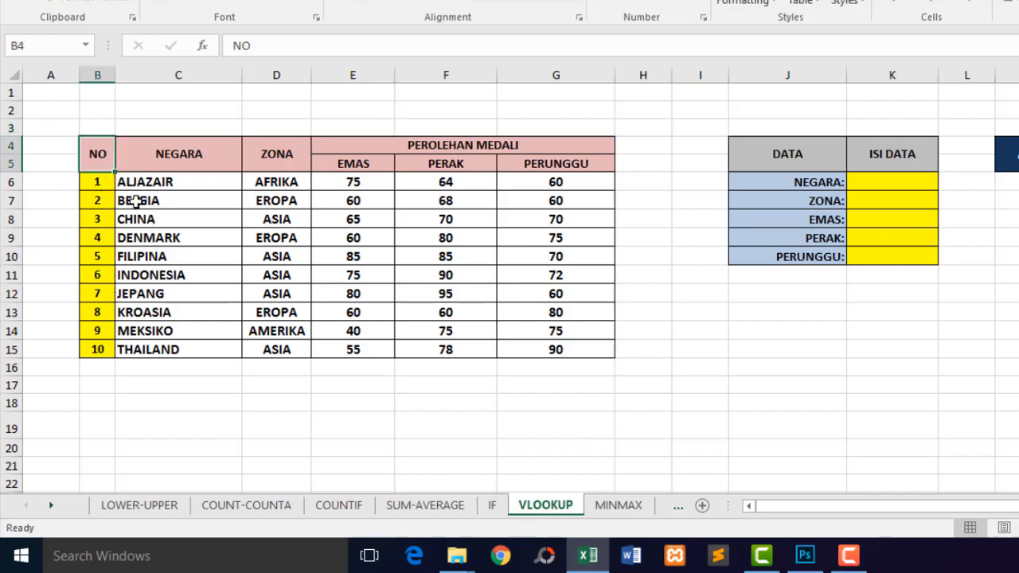
click(168, 153)
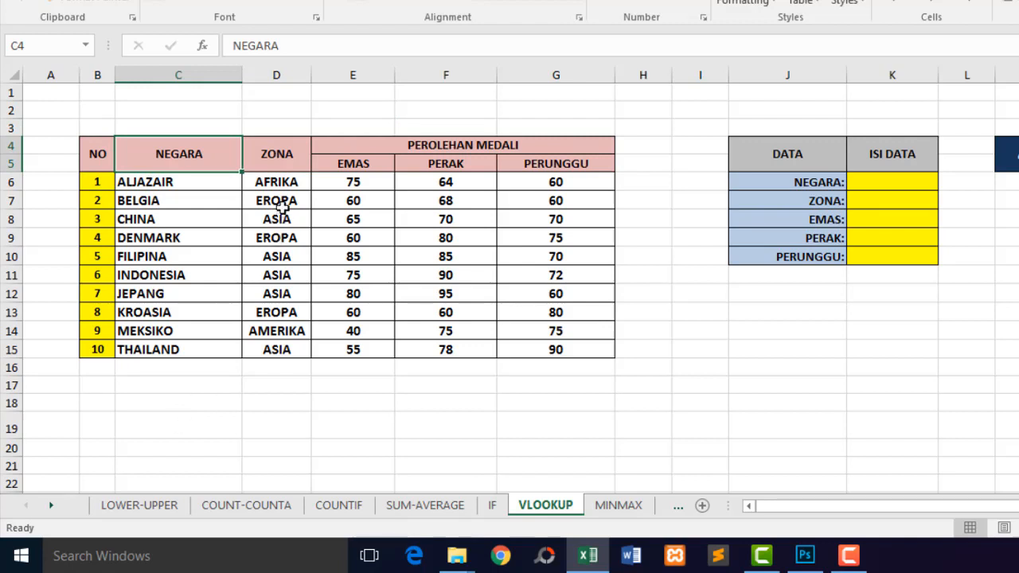
click(275, 158)
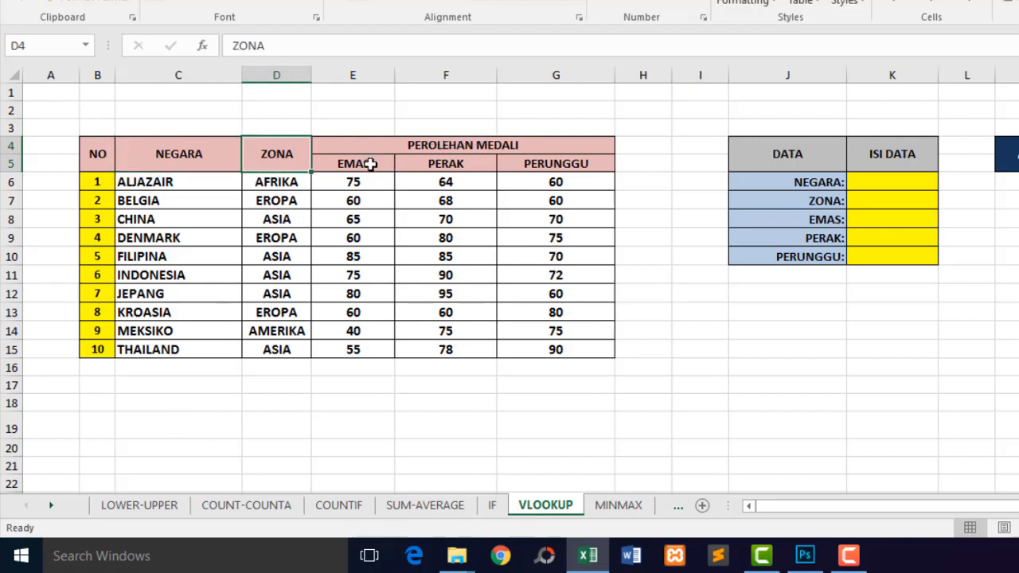
click(878, 180)
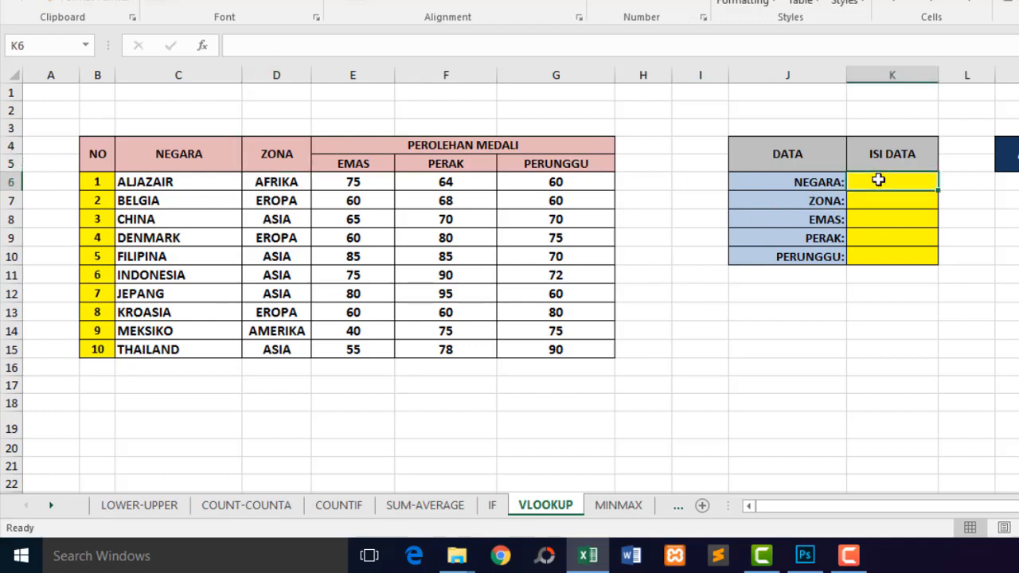
click(788, 155)
click(882, 160)
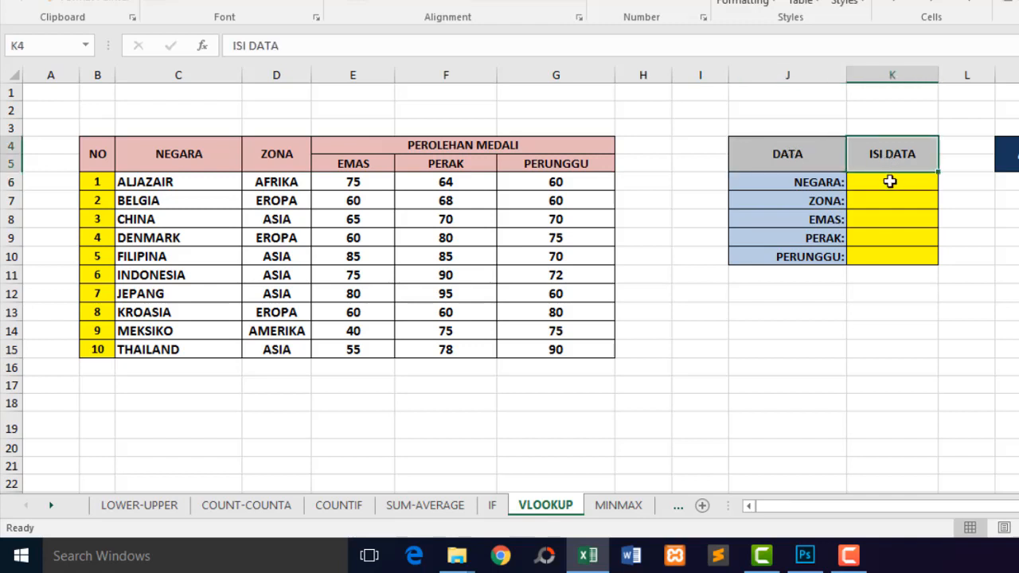
click(890, 182)
click(840, 182)
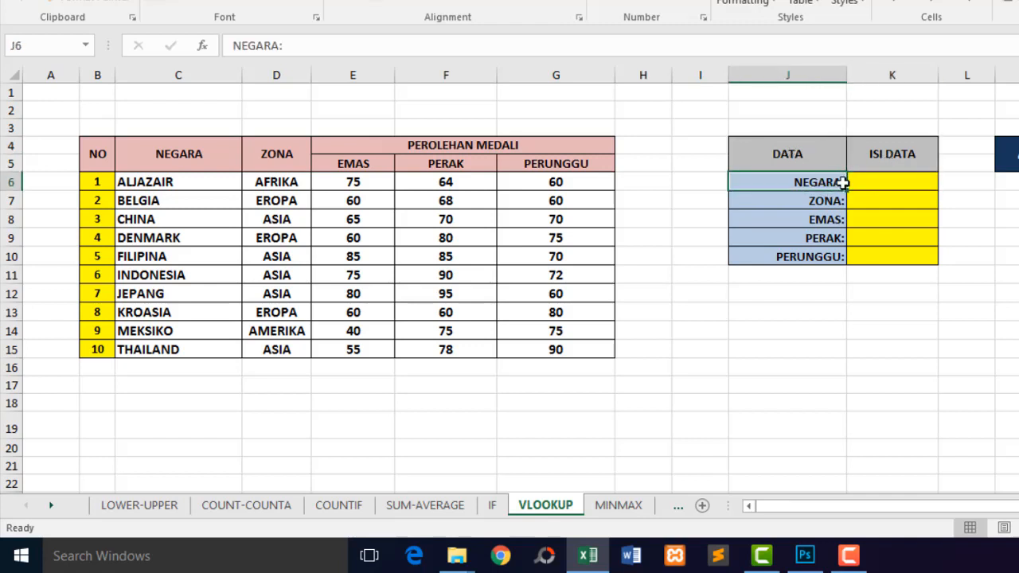
Start a VLOOKUP formula in K6 with M4 as its lookup value.
click(880, 182)
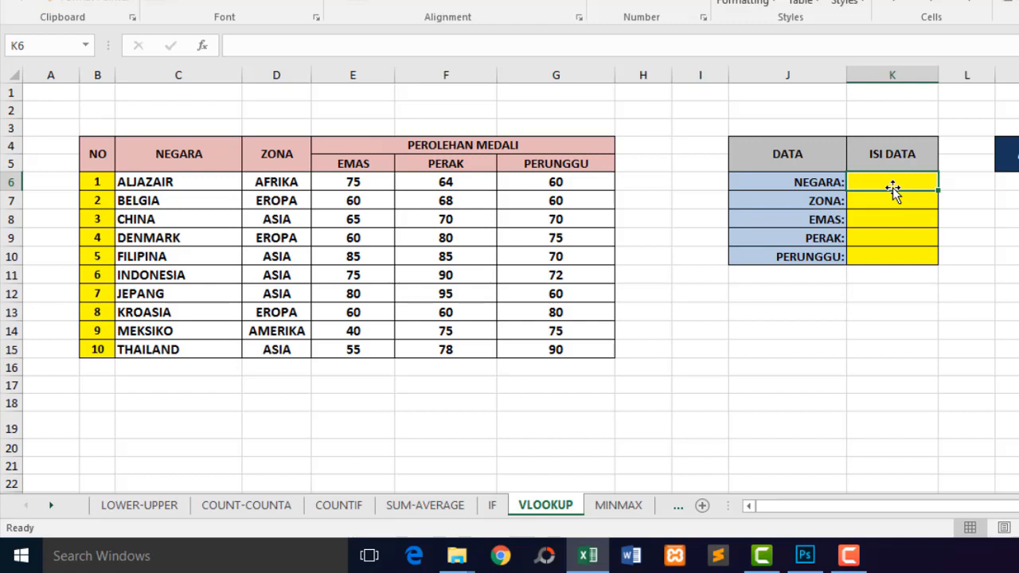
text(=)
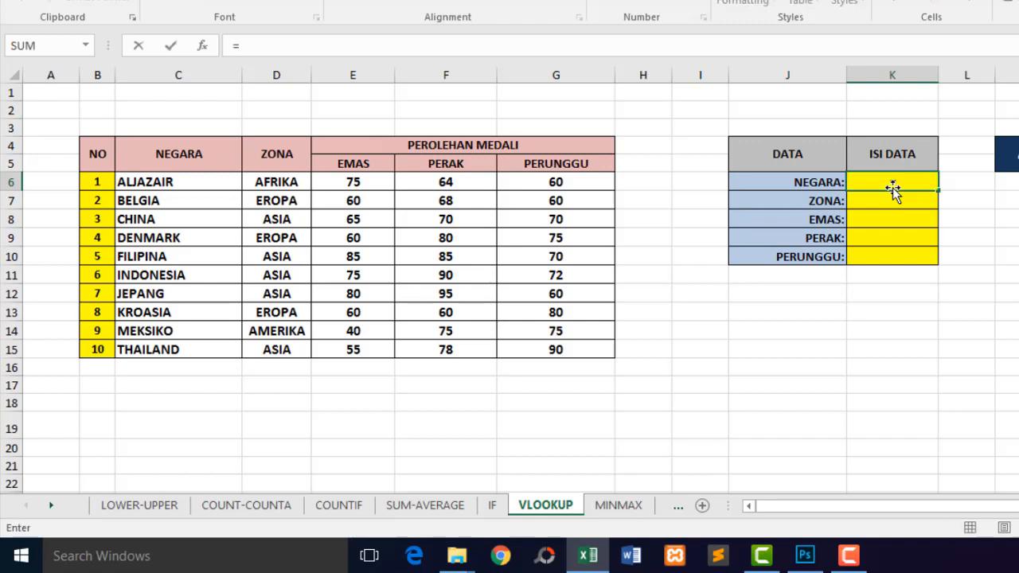
text(vlo)
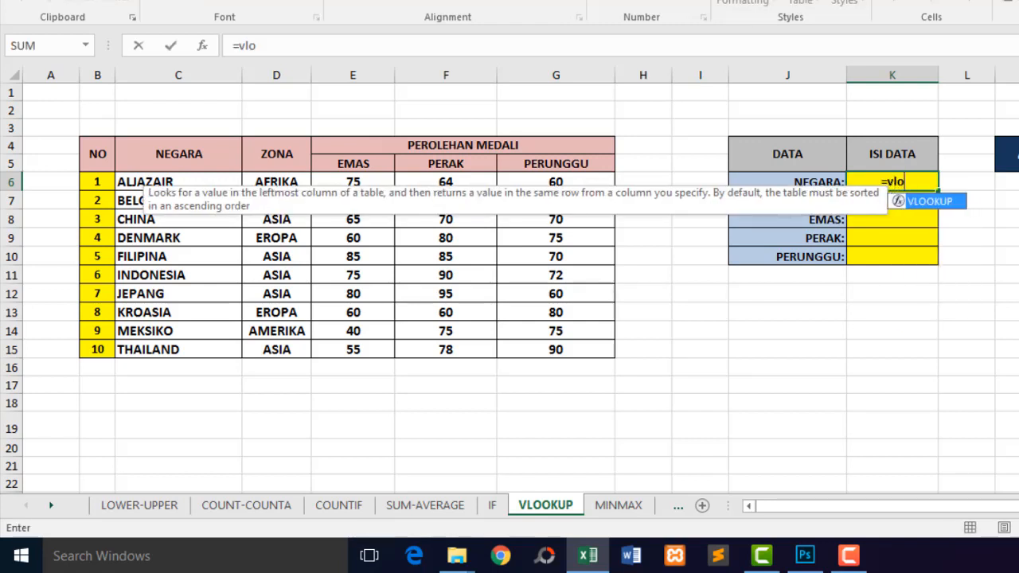
double_click(937, 204)
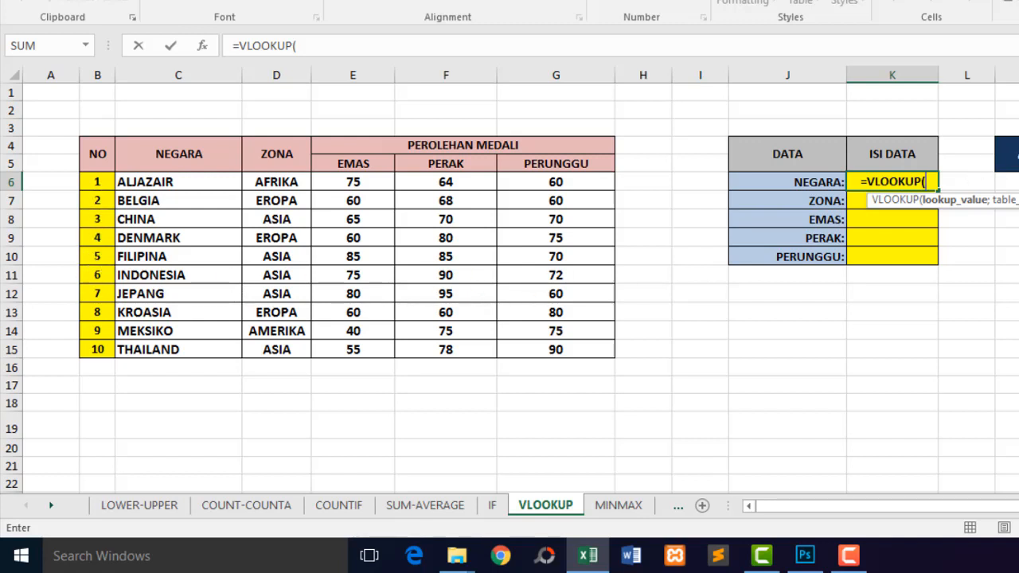
click(1006, 153)
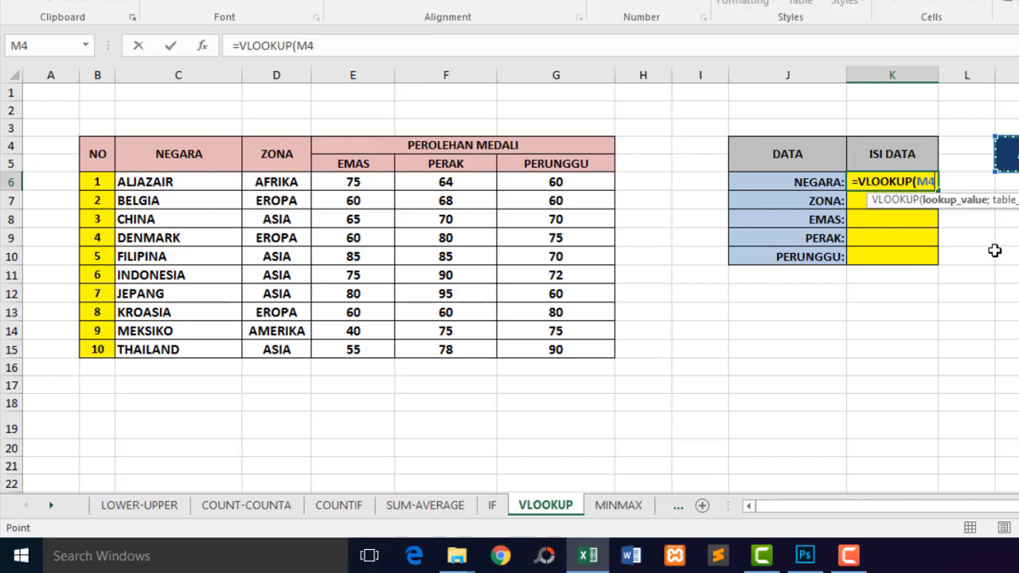
text(;)
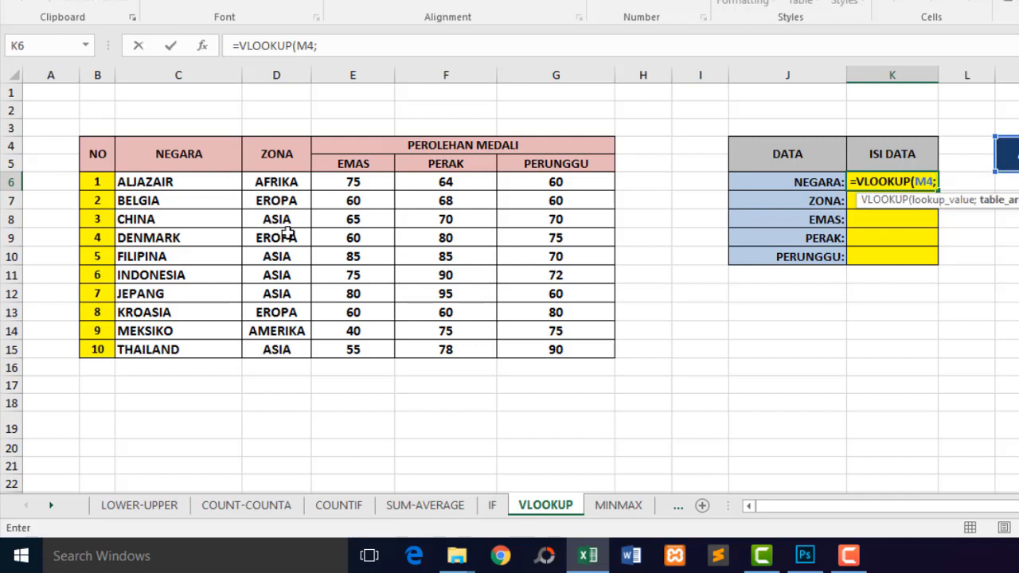
Add the medal table range B6:G15 as the table array of the VLOOKUP formula in K6.
drag(91, 182, 534, 352)
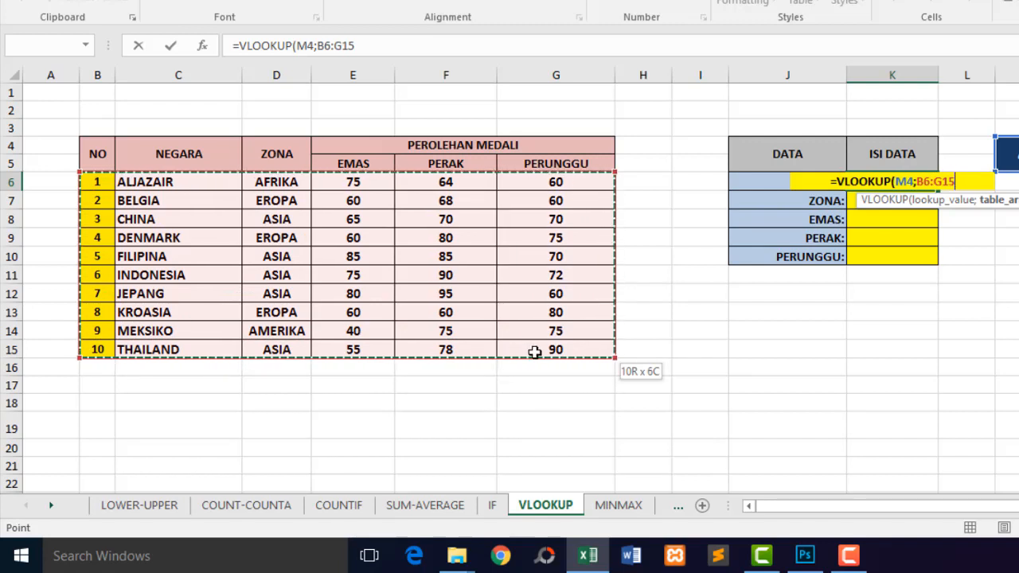
click(534, 352)
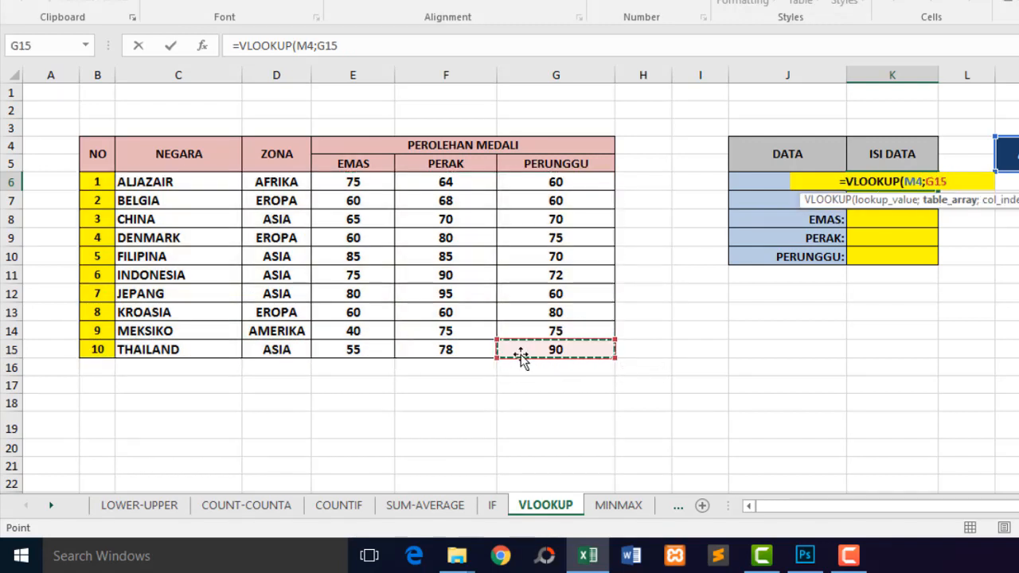
drag(99, 181, 553, 348)
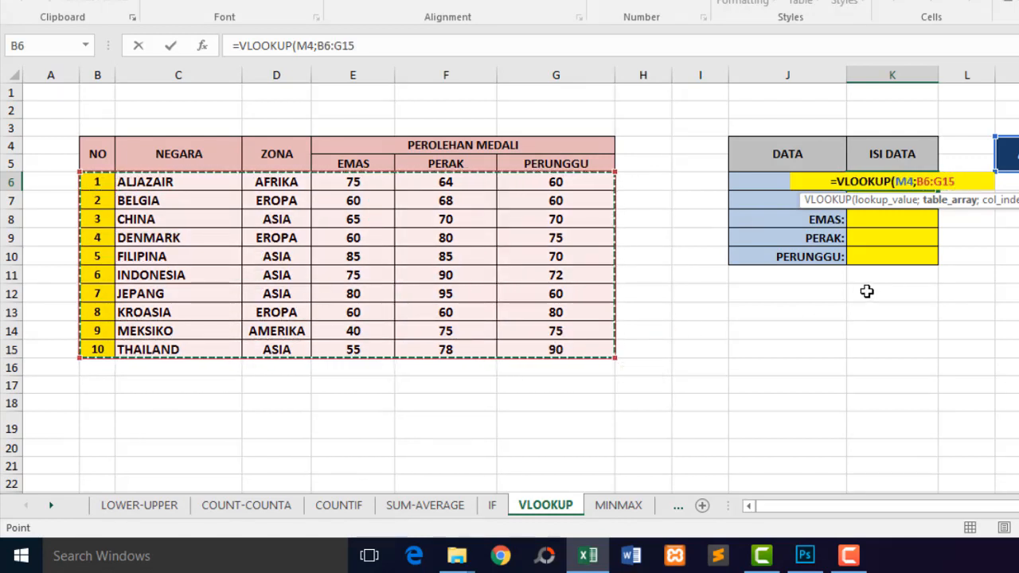
text(;)
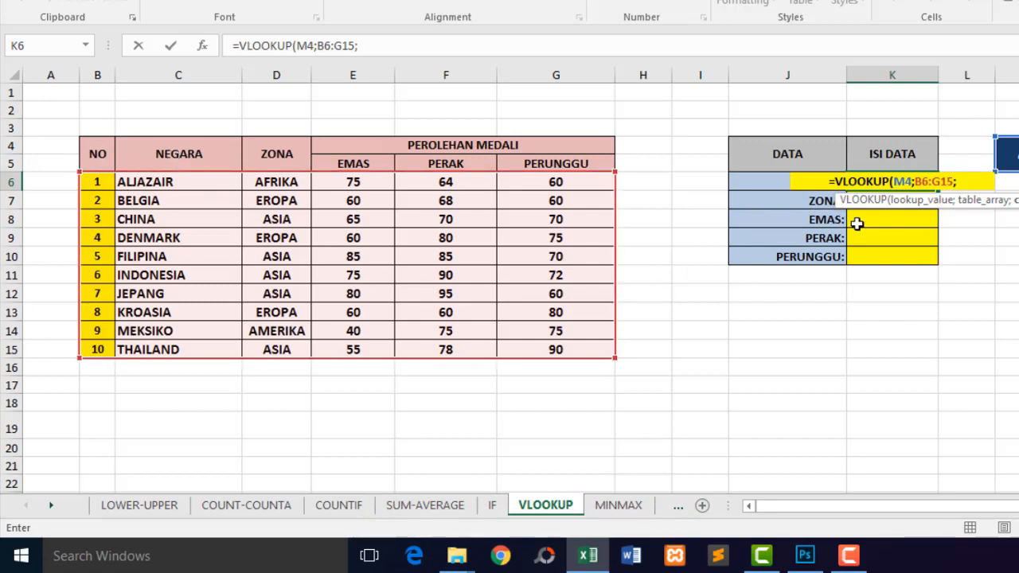
Set the column index to 2 and complete the formula =VLOOKUP(M4;B6:G15;2) in K6.
text(2)
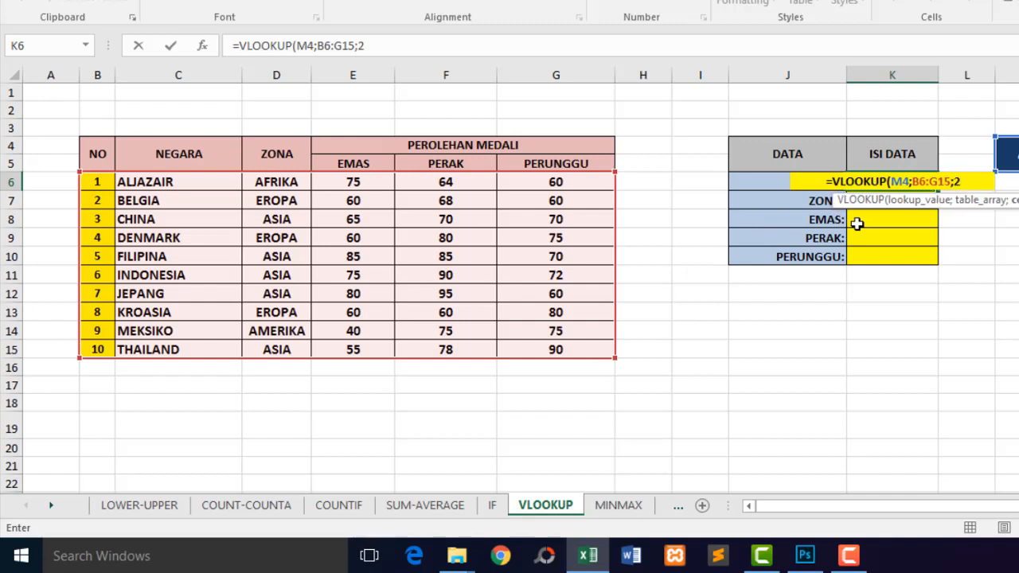
text())
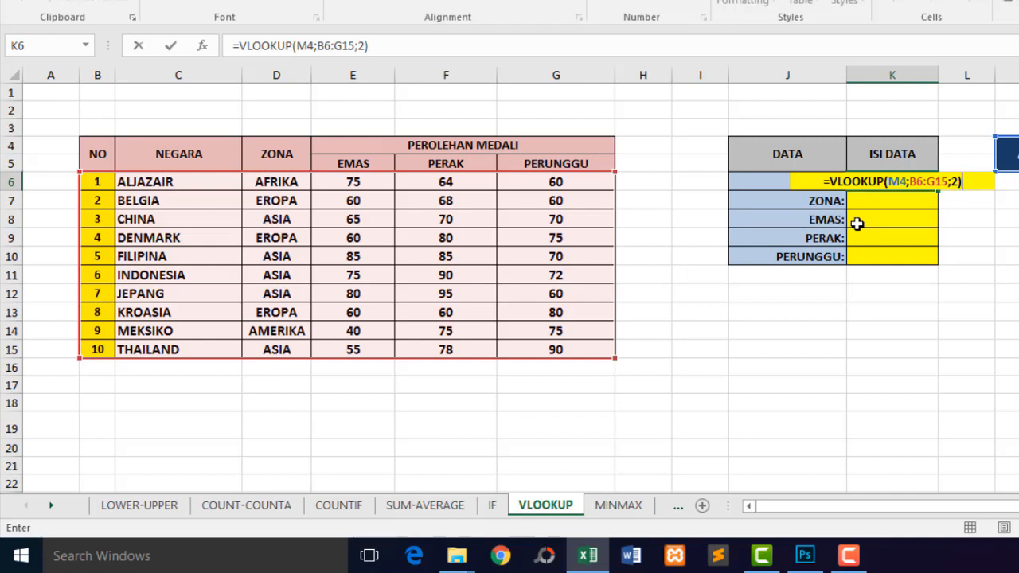
key(Return)
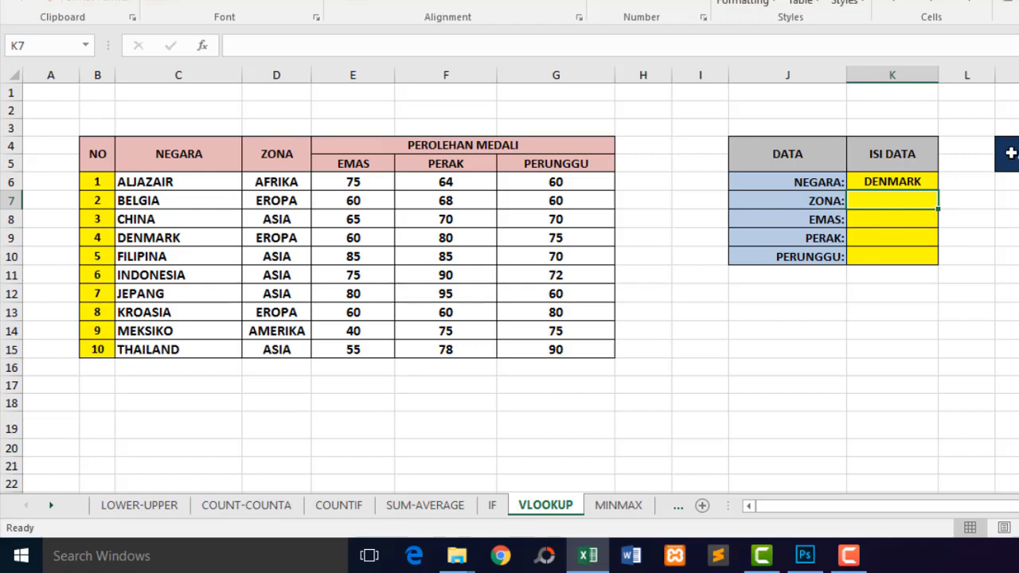
Compare the lookup number in M4 and the NEGARA result in K6 with the matching country in C9.
click(1012, 153)
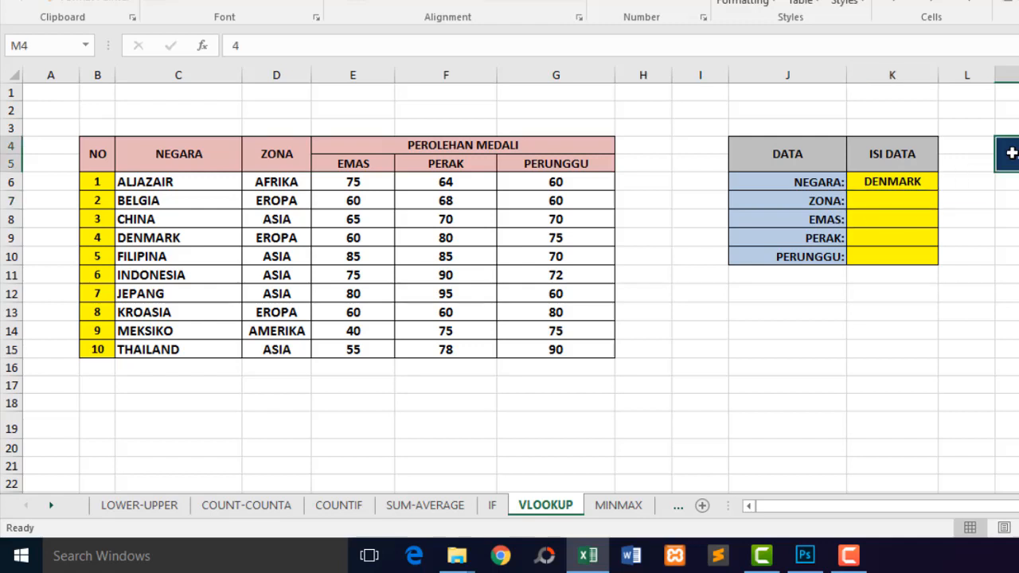
click(874, 182)
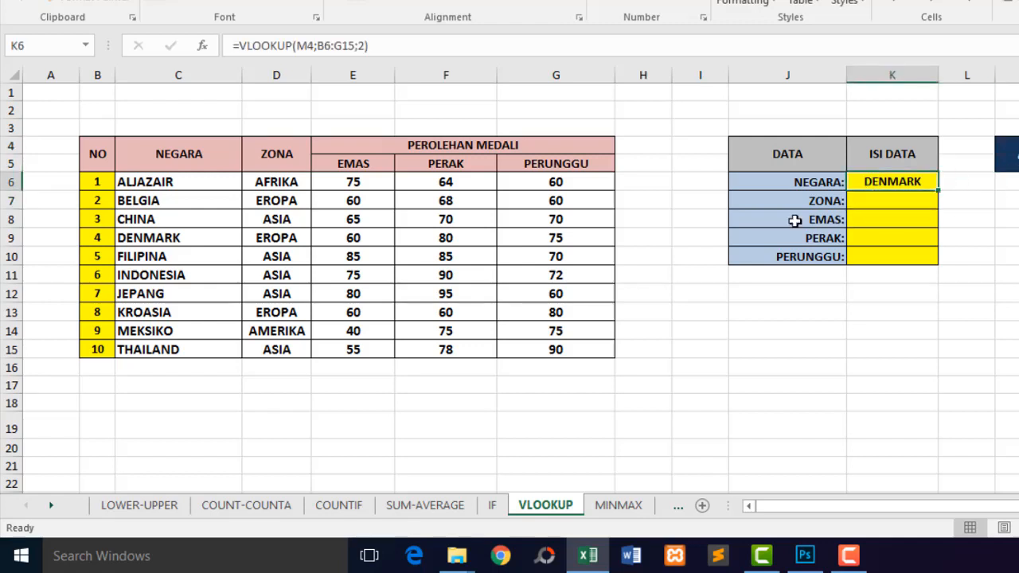
click(120, 238)
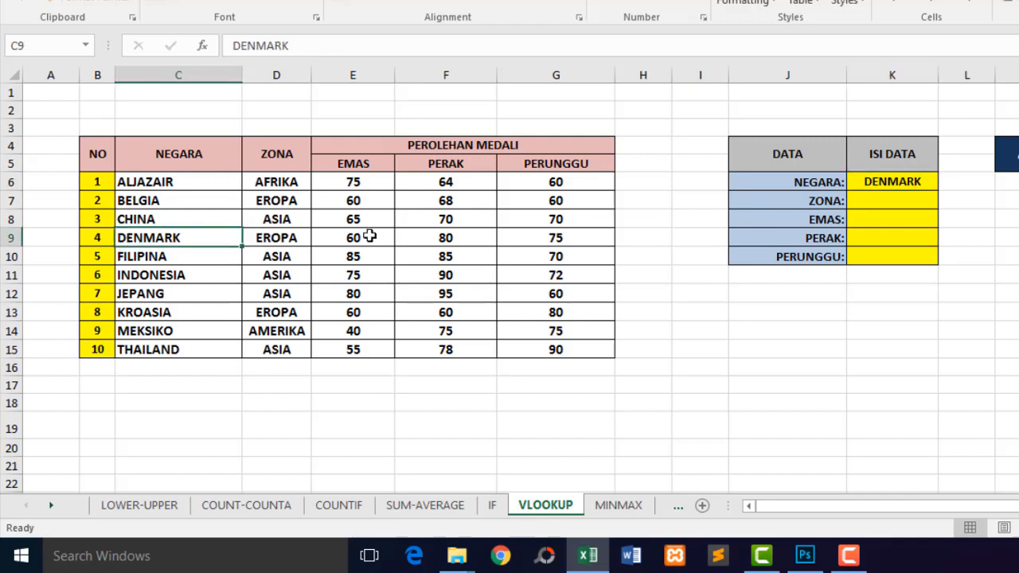
Fill the VLOOKUP formula with relative references from K6 down to K10.
click(901, 196)
click(900, 184)
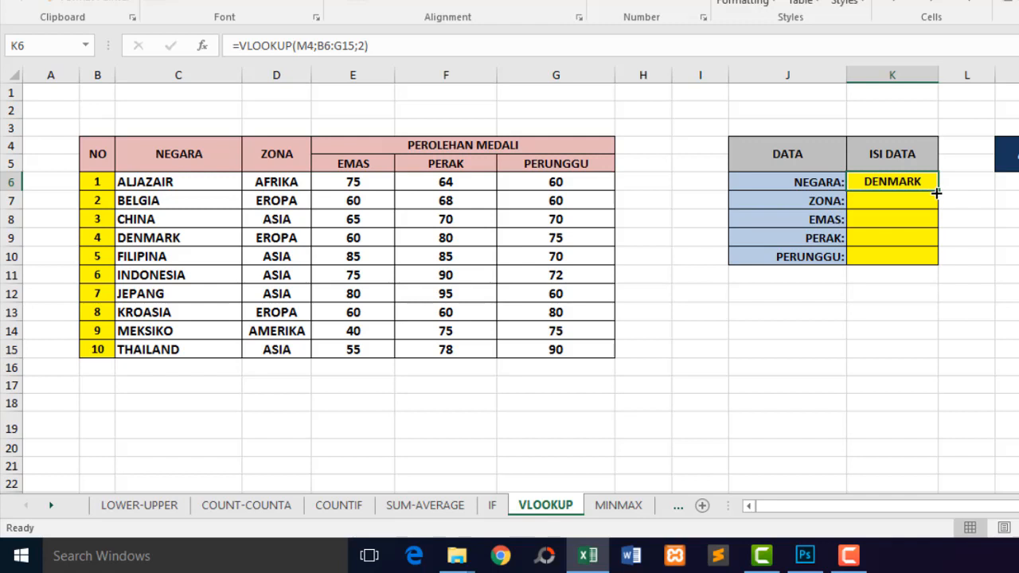
drag(939, 191, 933, 261)
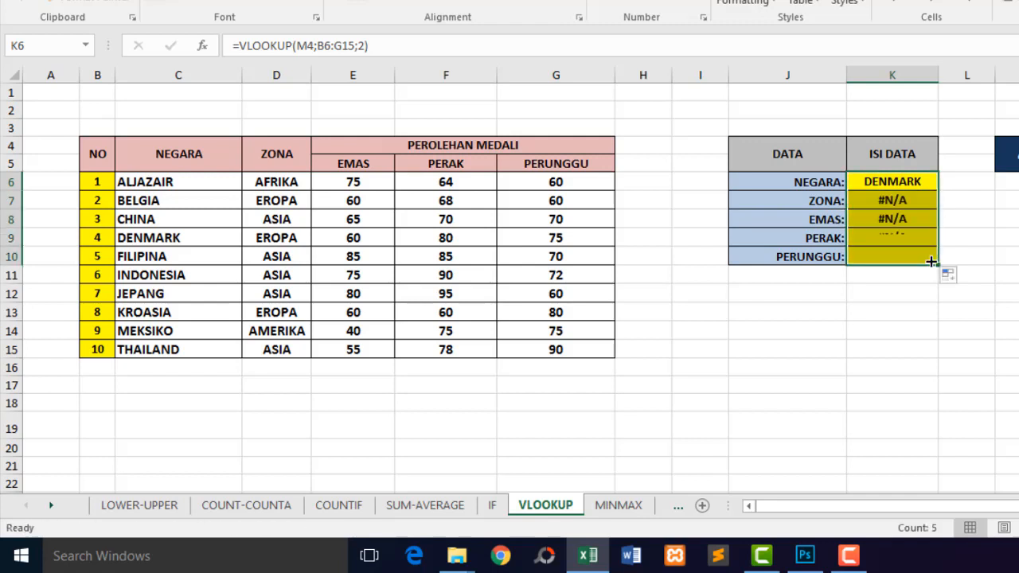
Examine how the lookup cell and table range references differ between the formulas in K6 through K10.
click(899, 200)
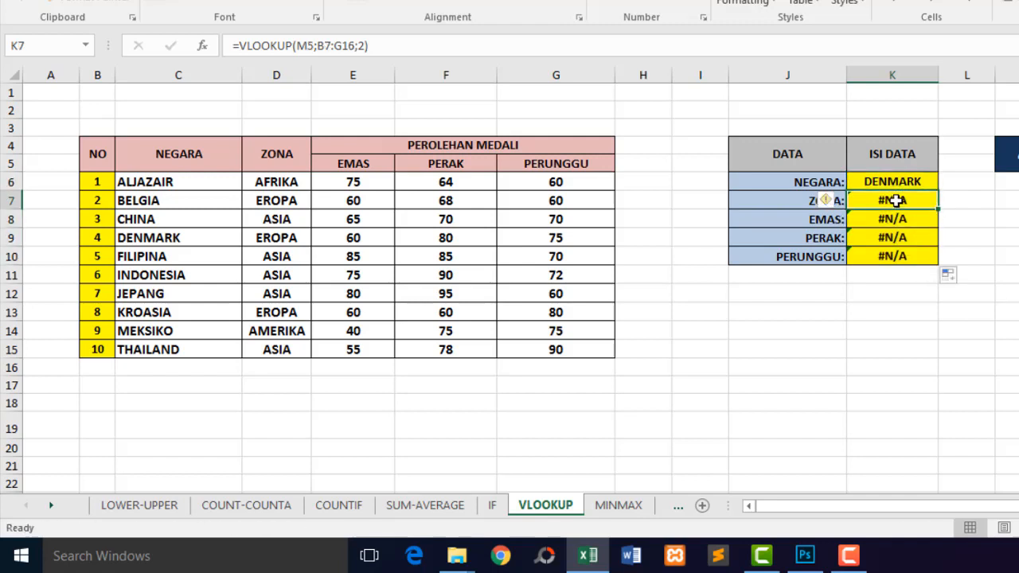
click(906, 183)
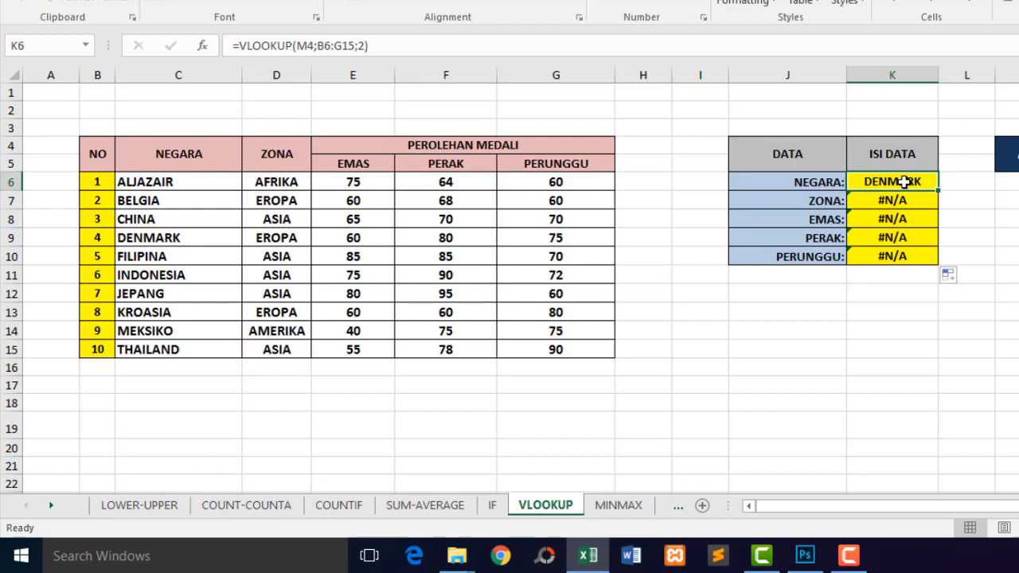
click(306, 46)
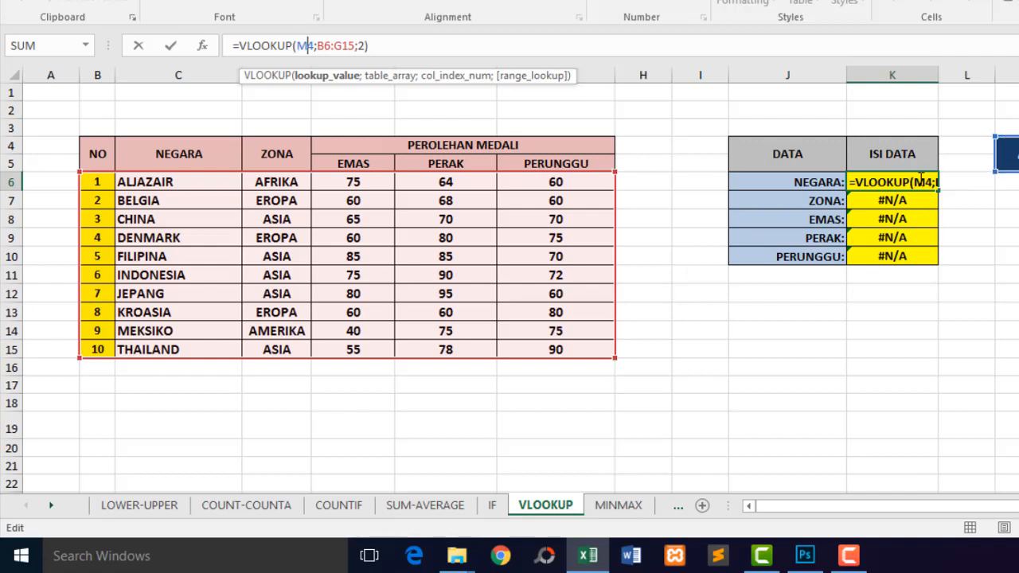
key(Return)
click(903, 217)
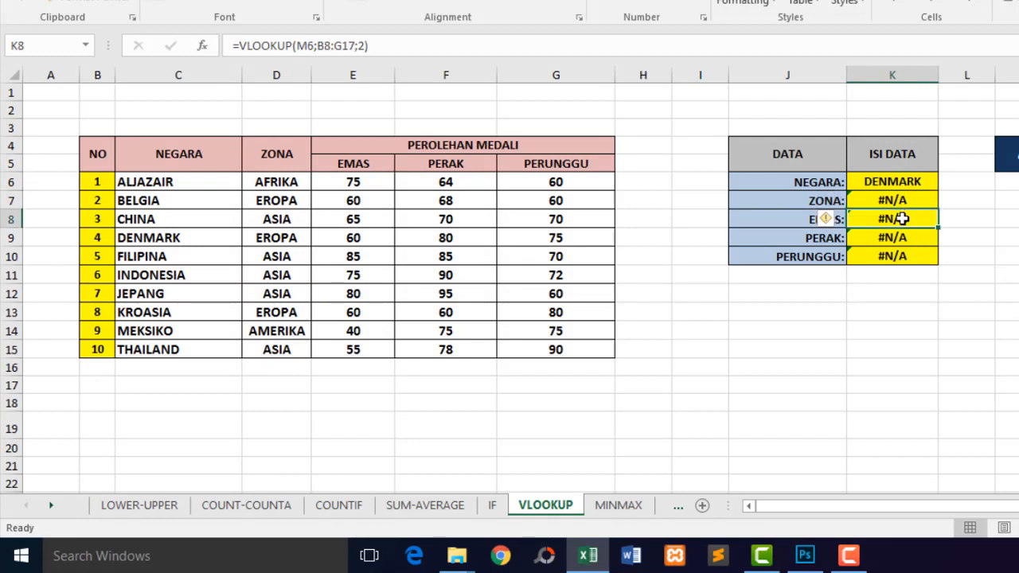
click(903, 237)
click(901, 251)
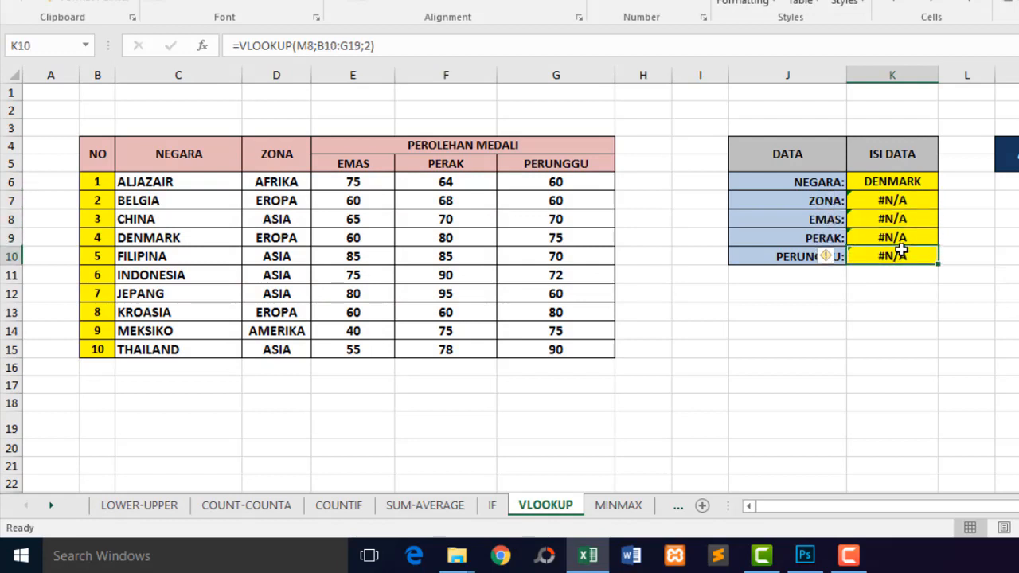
click(903, 199)
click(906, 218)
click(903, 236)
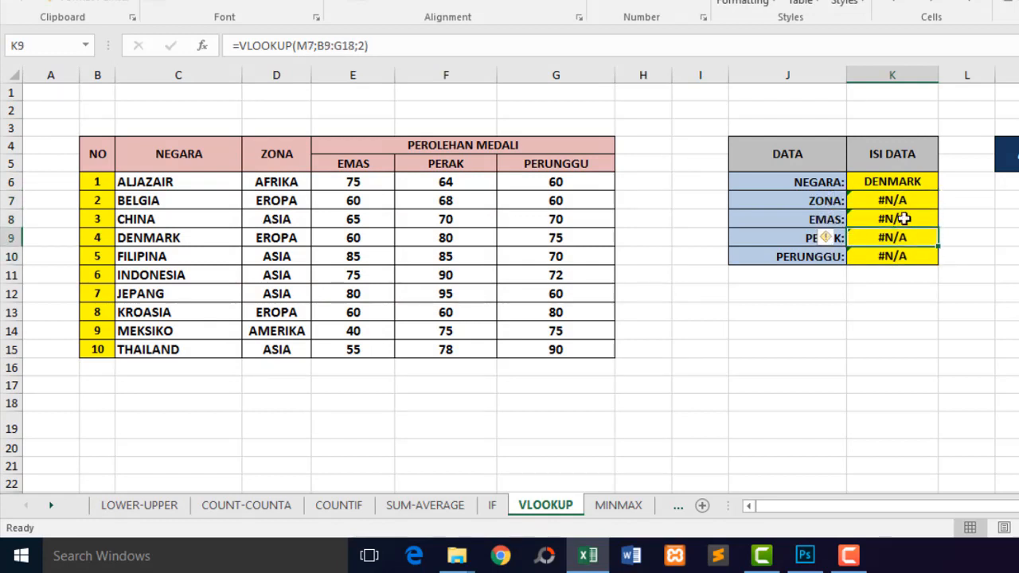
click(906, 201)
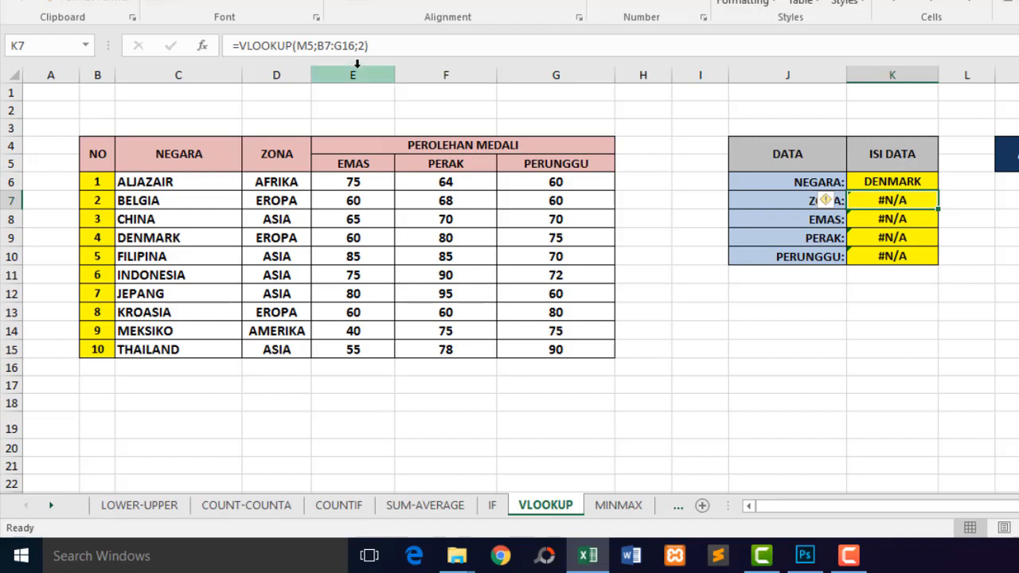
Make the lookup cell and table range absolute in K6, giving =VLOOKUP($M$4;$B$6:$G$15;2).
click(912, 181)
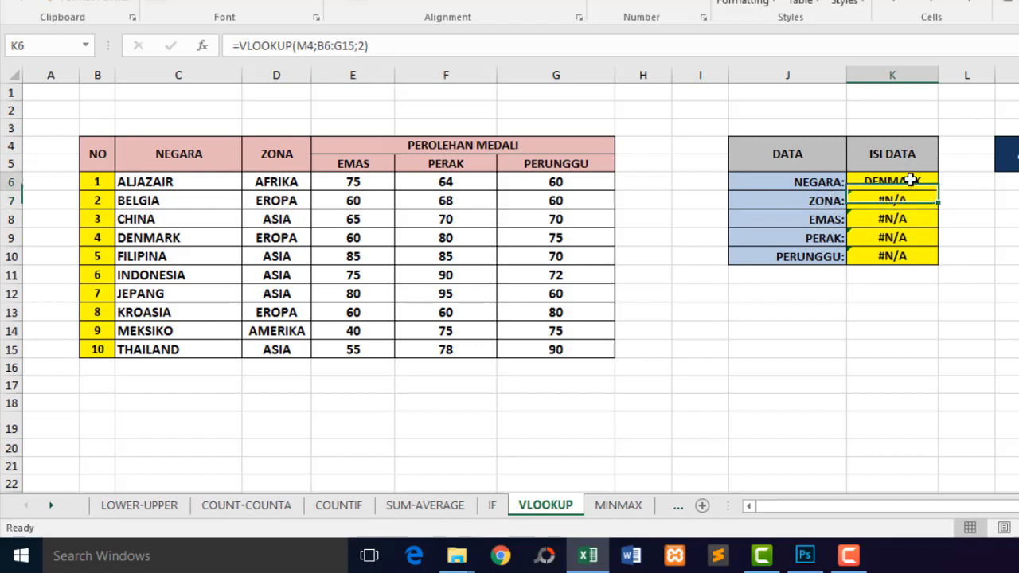
double_click(305, 46)
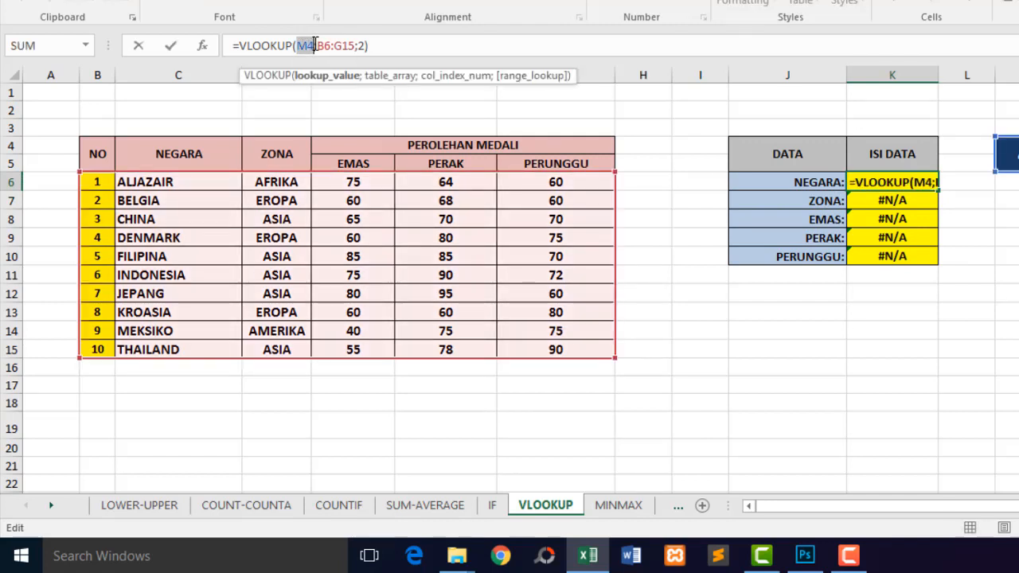
key(F4)
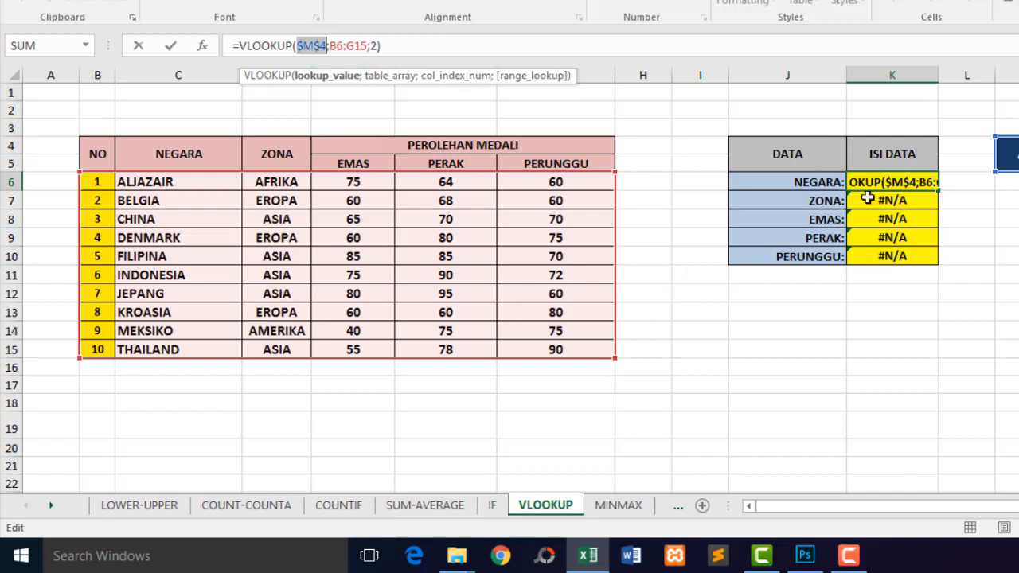
click(331, 45)
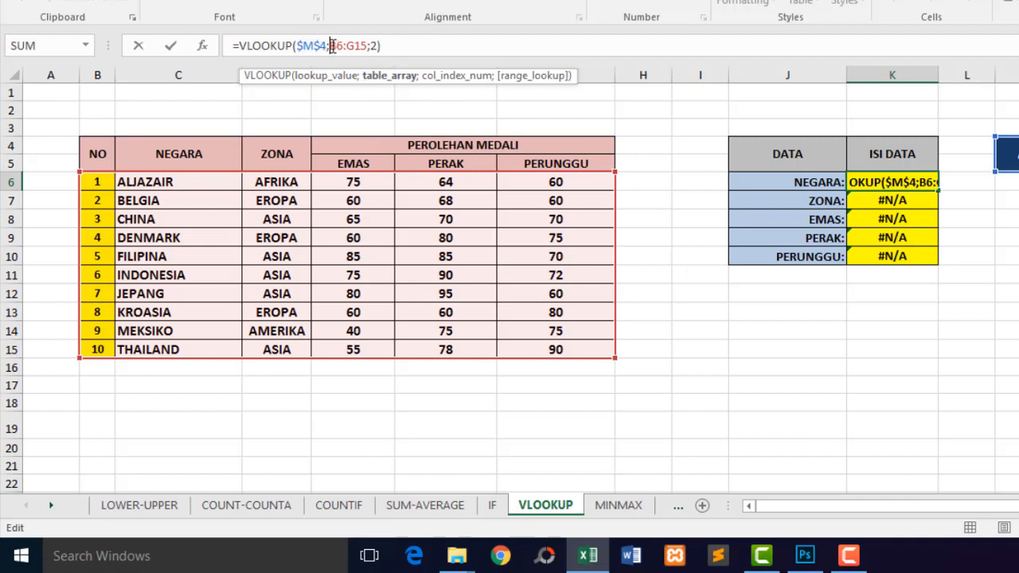
drag(331, 45, 366, 46)
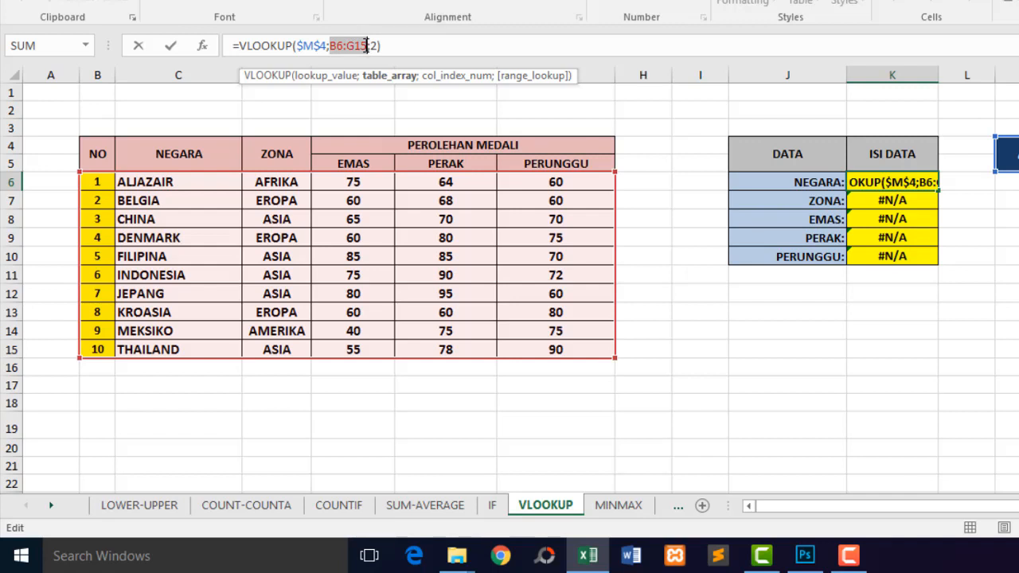
key(F4)
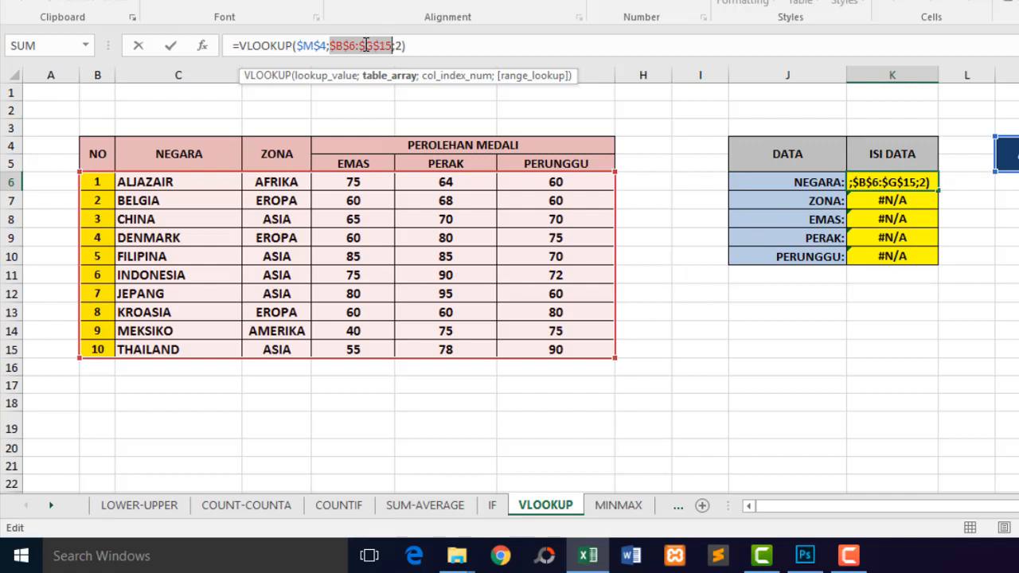
key(Return)
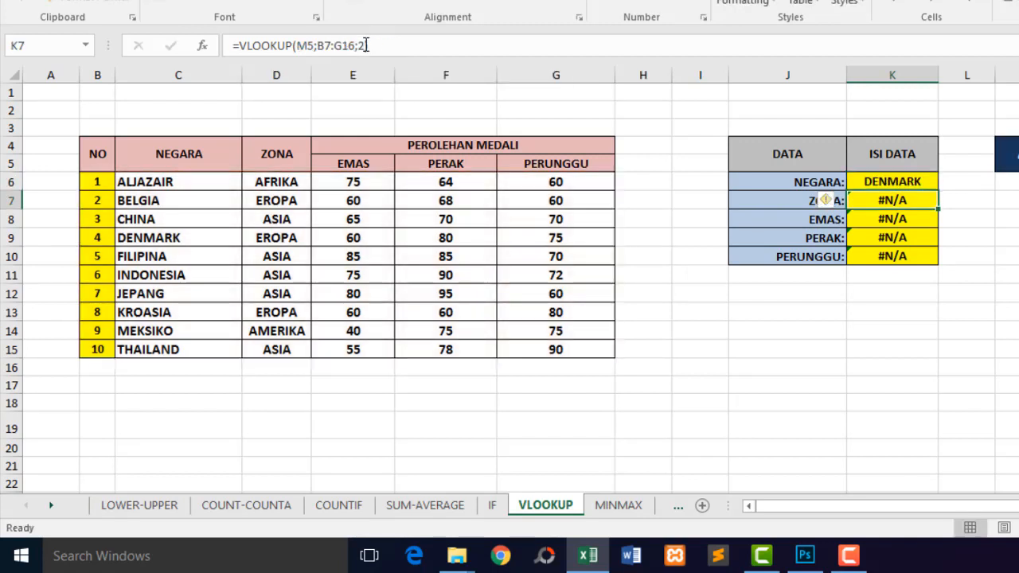
Fill the VLOOKUP formula with absolute references from K6 down to K10 and check the copy in K7.
click(897, 181)
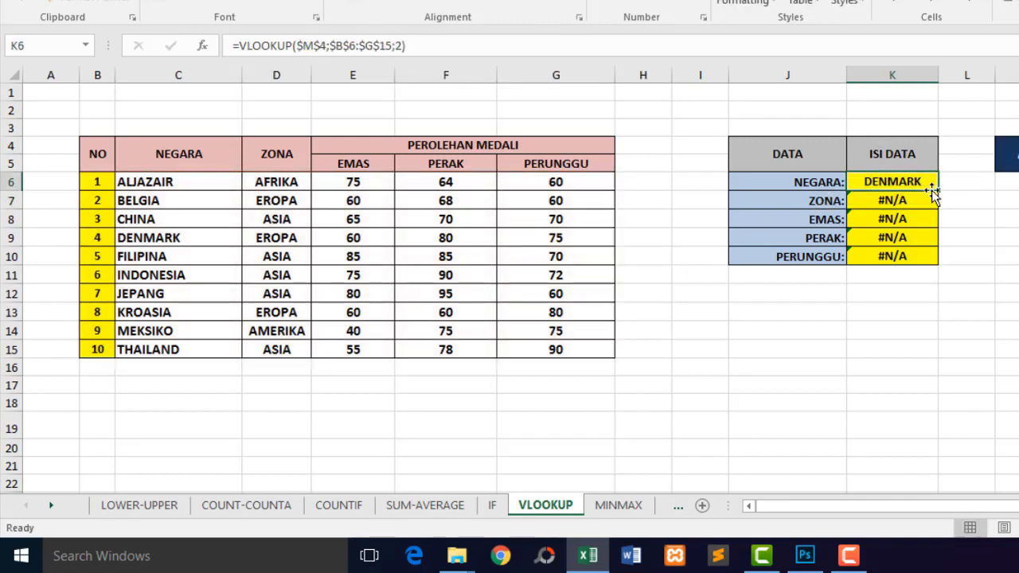
drag(938, 191, 937, 262)
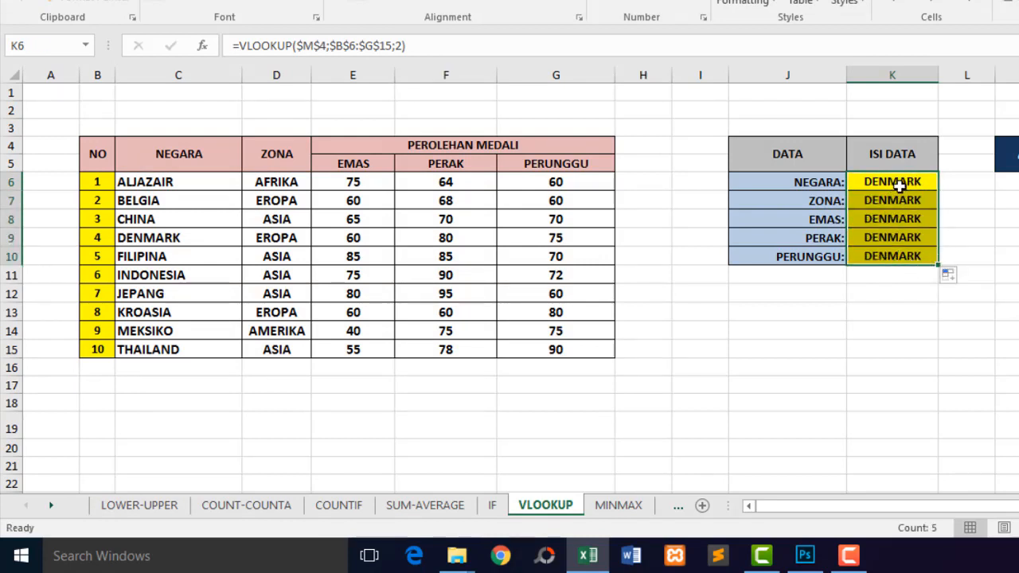
click(898, 199)
click(903, 184)
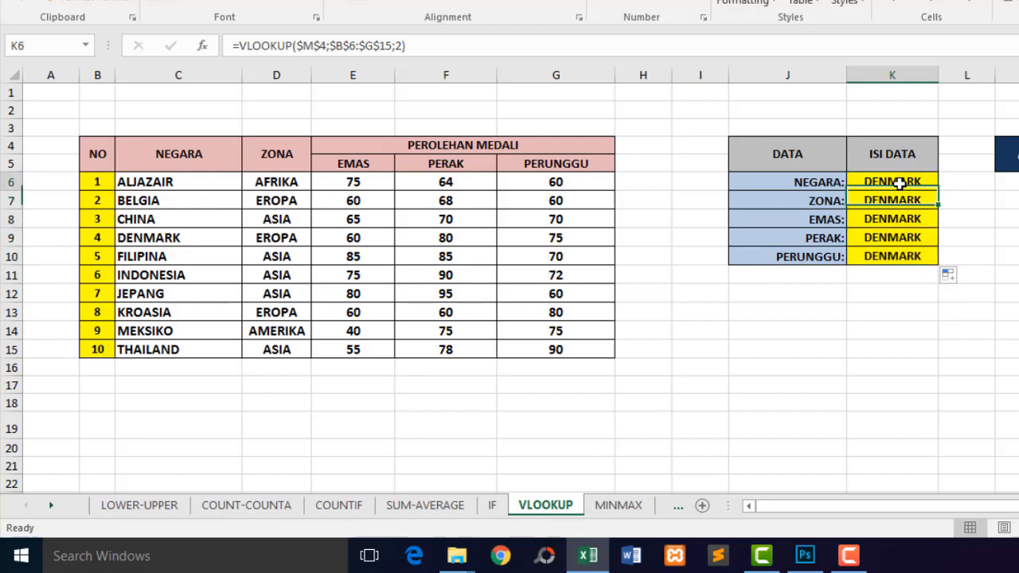
Set the VLOOKUP column index to 3 in K7 for ZONA and to 4 in K8 for EMAS.
click(895, 203)
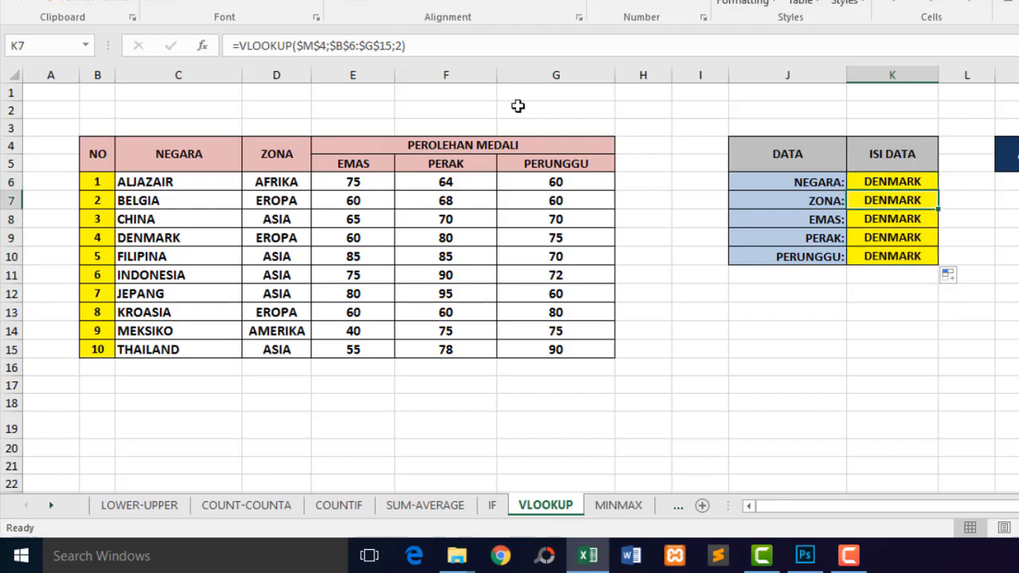
click(404, 46)
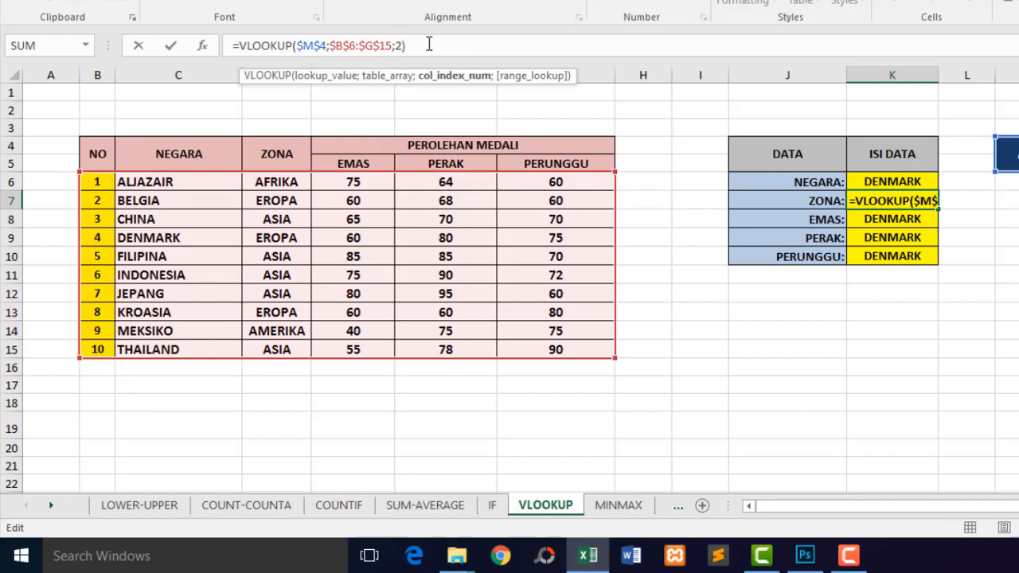
key(BackSpace)
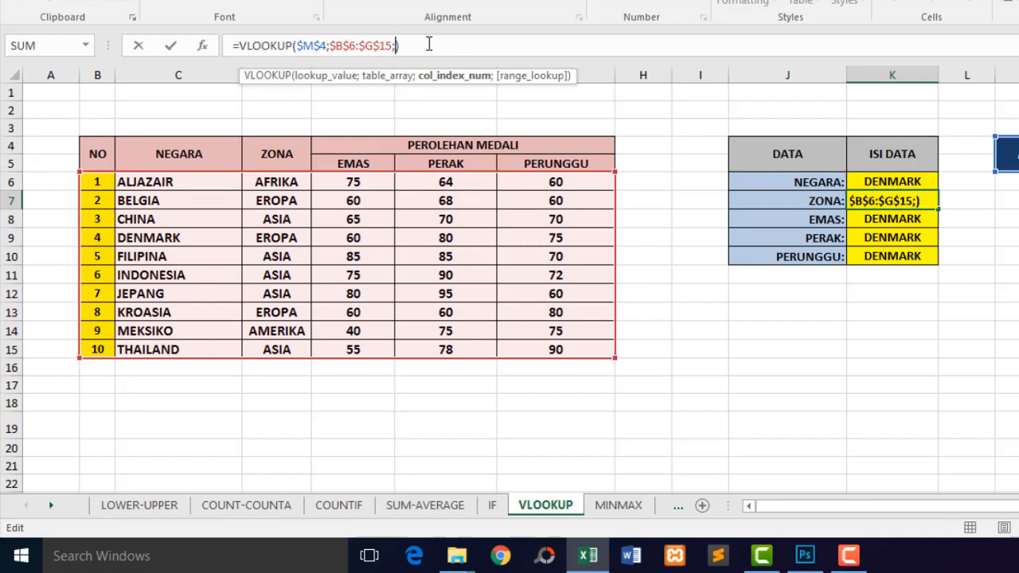
text(3)
key(Return)
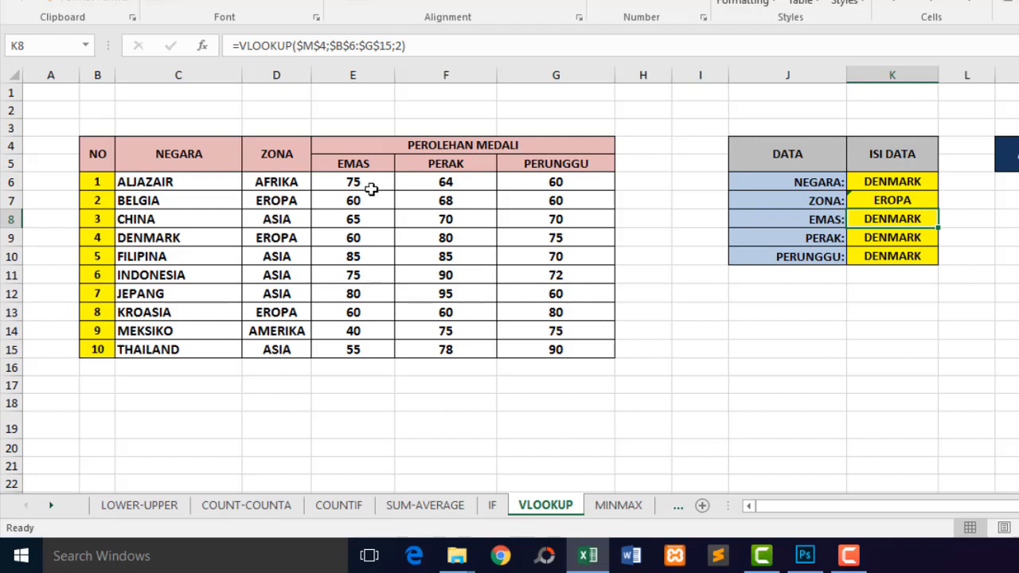
click(400, 46)
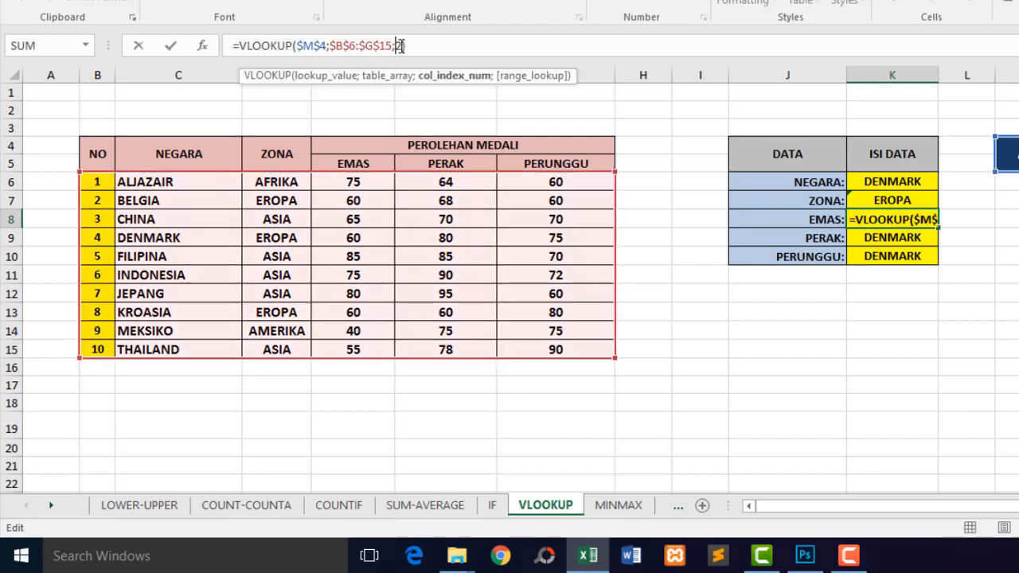
key(BackSpace)
text(4)
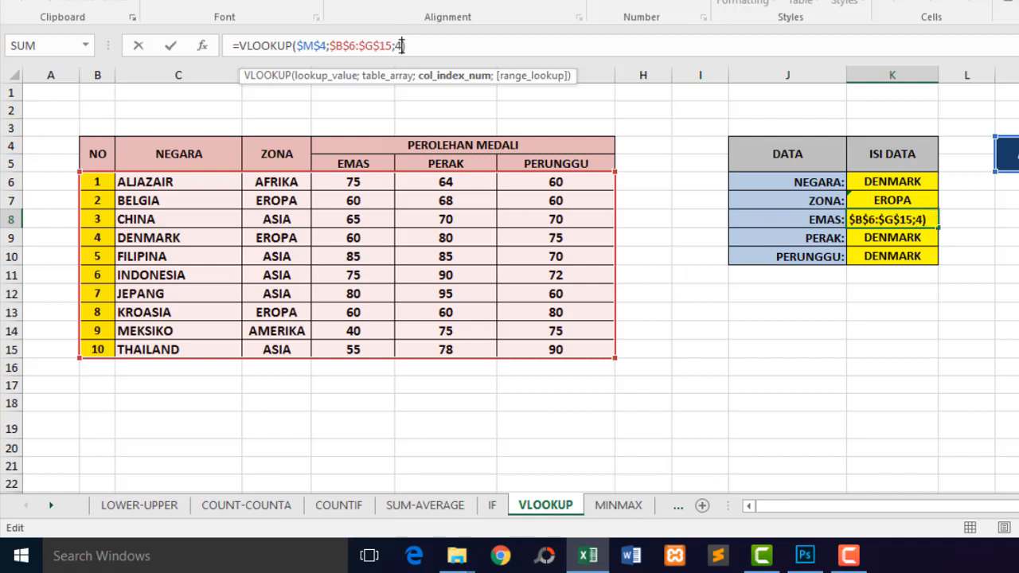
key(Return)
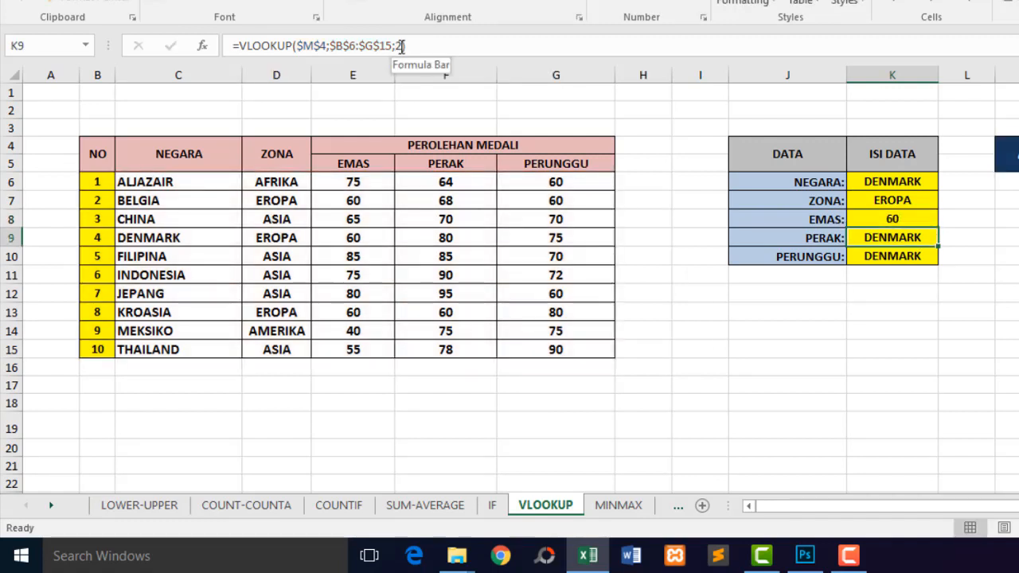
Set the VLOOKUP column index to 5 in K9 for PERAK and to 6 in K10 for PERUNGGU.
click(402, 47)
key(BackSpace)
text(5)
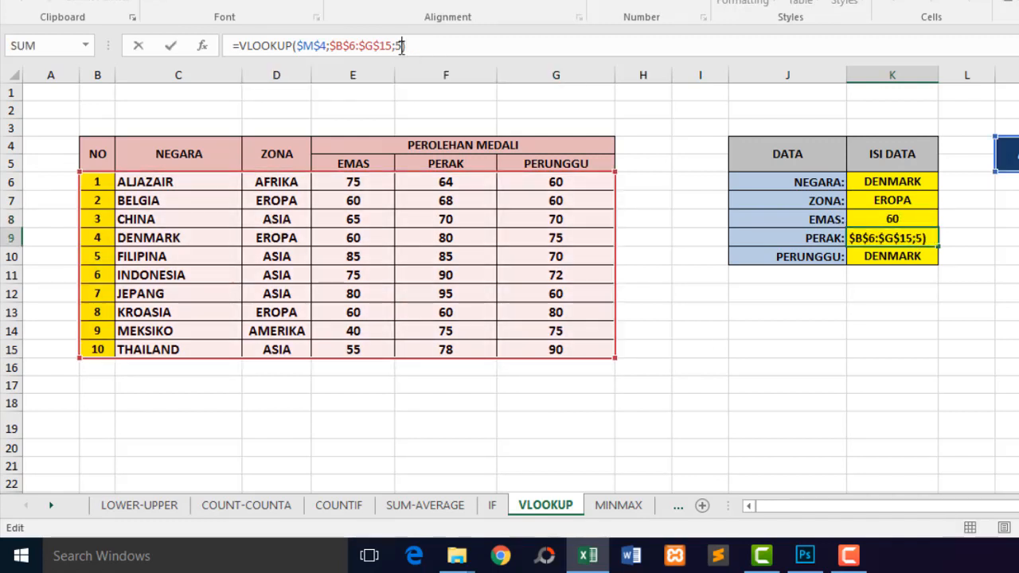
key(Return)
click(401, 46)
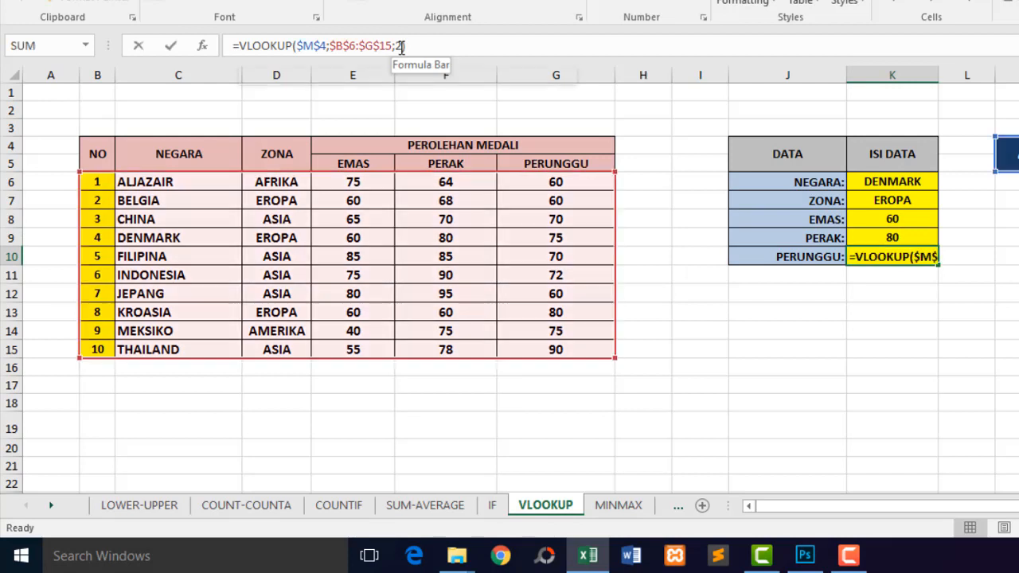
key(BackSpace)
text(6)
key(Return)
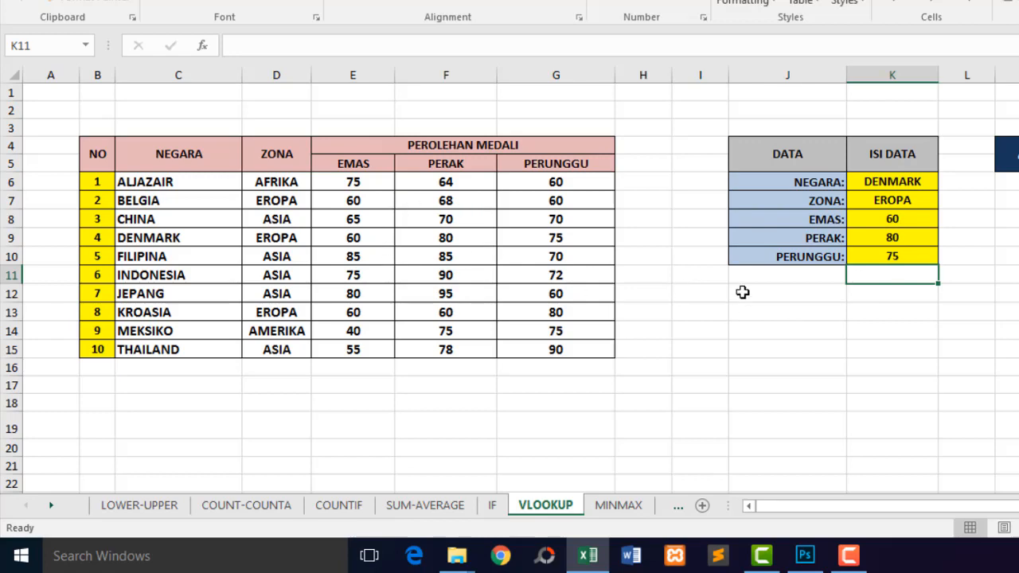
Open the MINMAX sheet and review the MATEMATIKA scores and the NILAI TERTINGGI and NILAI TERENDAH result cells.
click(616, 507)
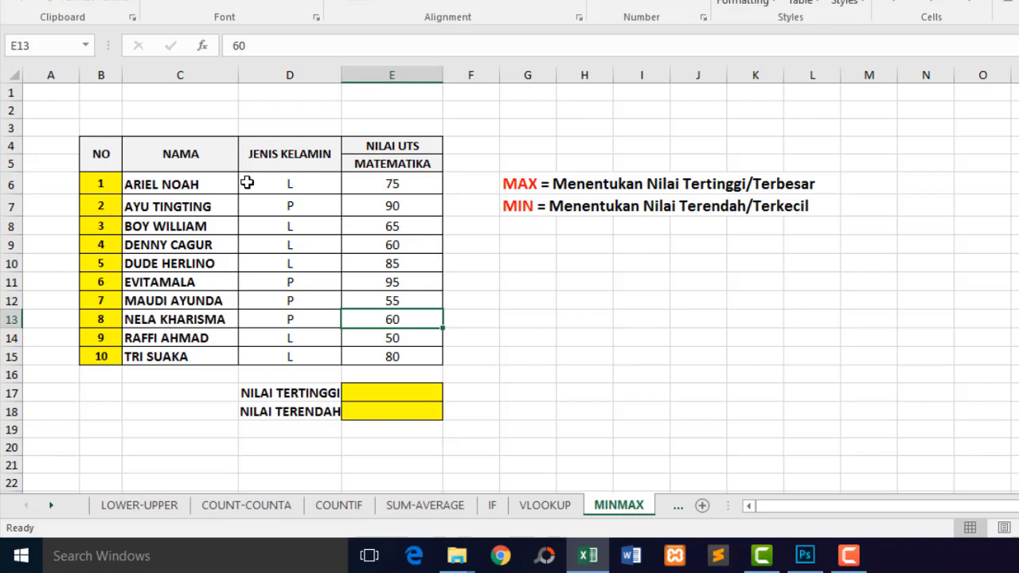
click(398, 177)
click(404, 164)
click(391, 206)
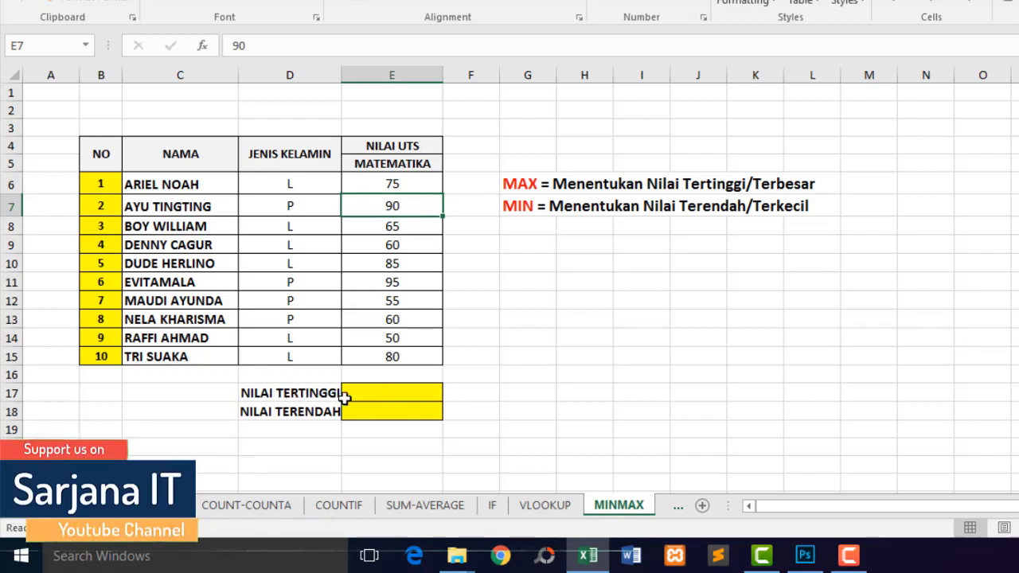
click(372, 395)
click(367, 413)
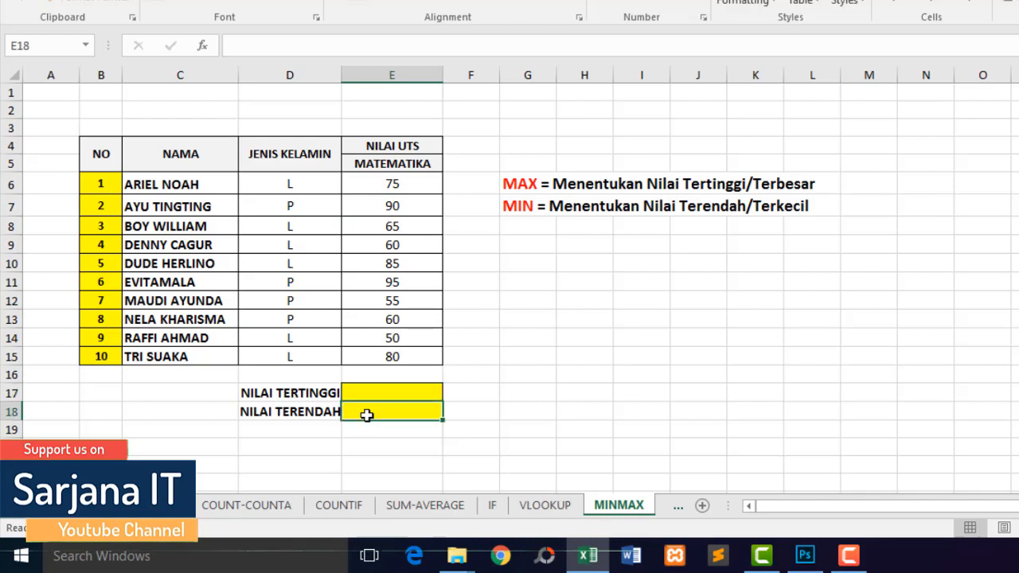
Enter =MAX(E6:E15) in E17 for NILAI TERTINGGI and check the result against the MATEMATIKA scores.
click(374, 393)
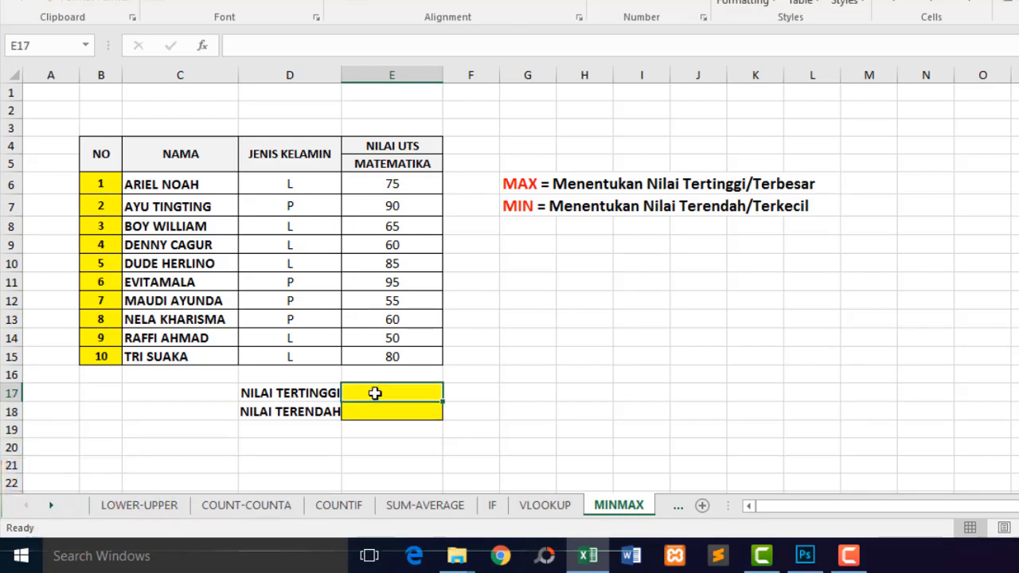
text(=ma)
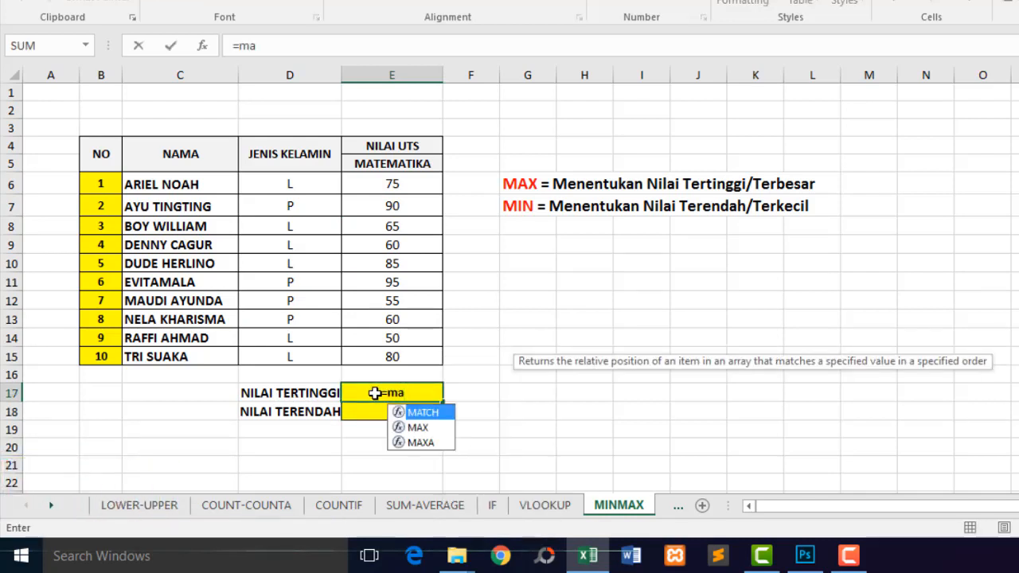
text(x)
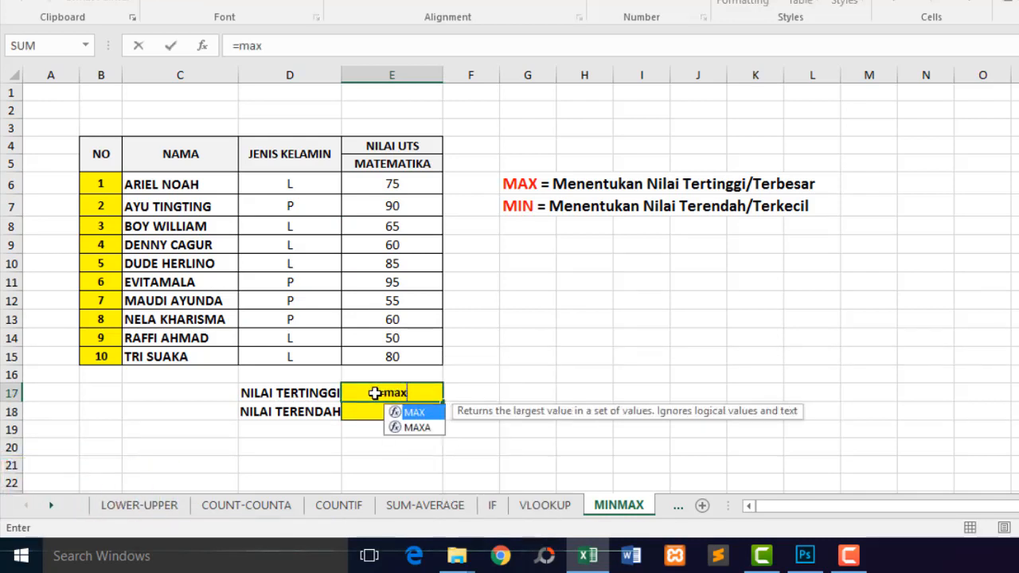
double_click(416, 412)
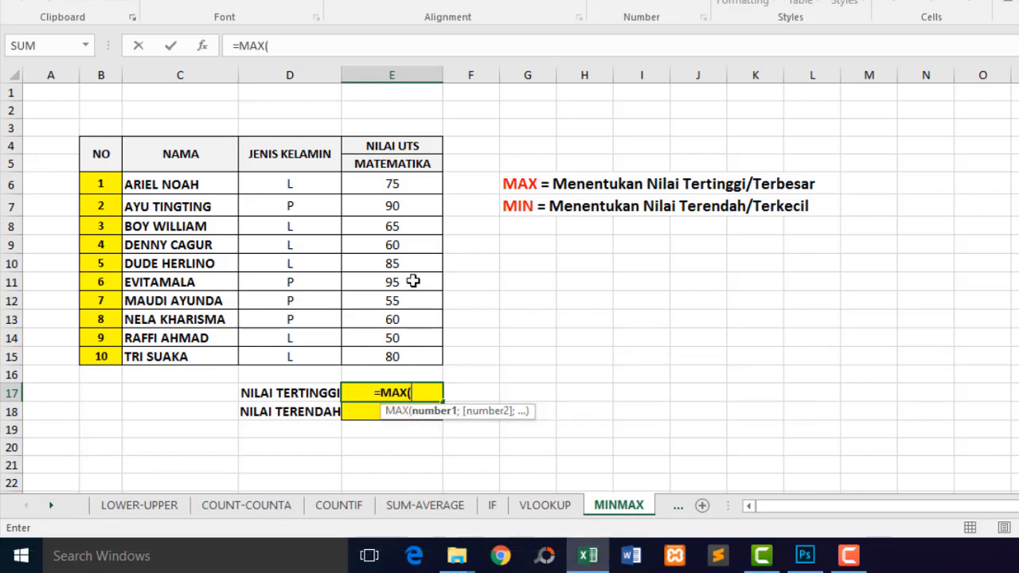
drag(400, 183, 400, 357)
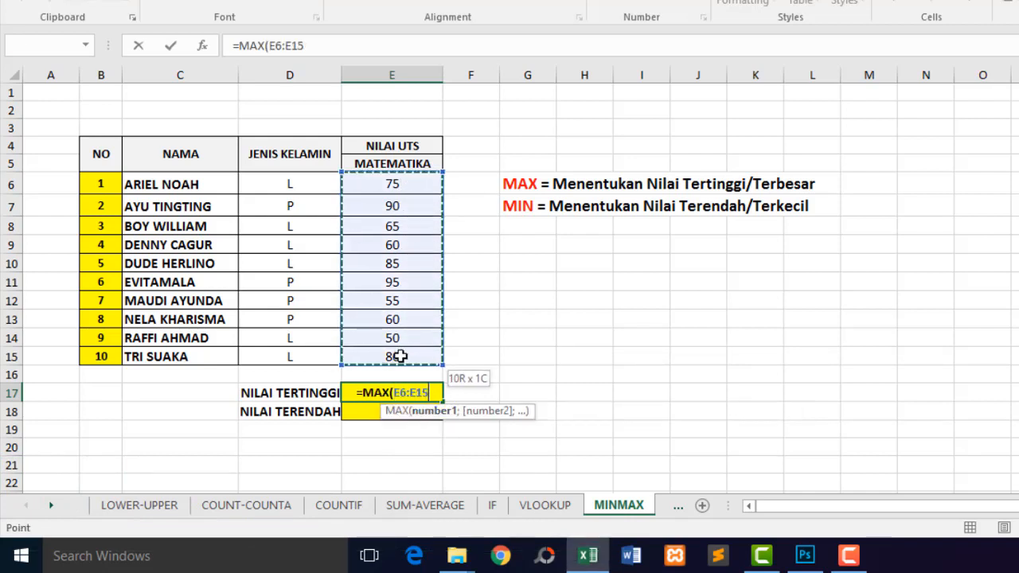
text())
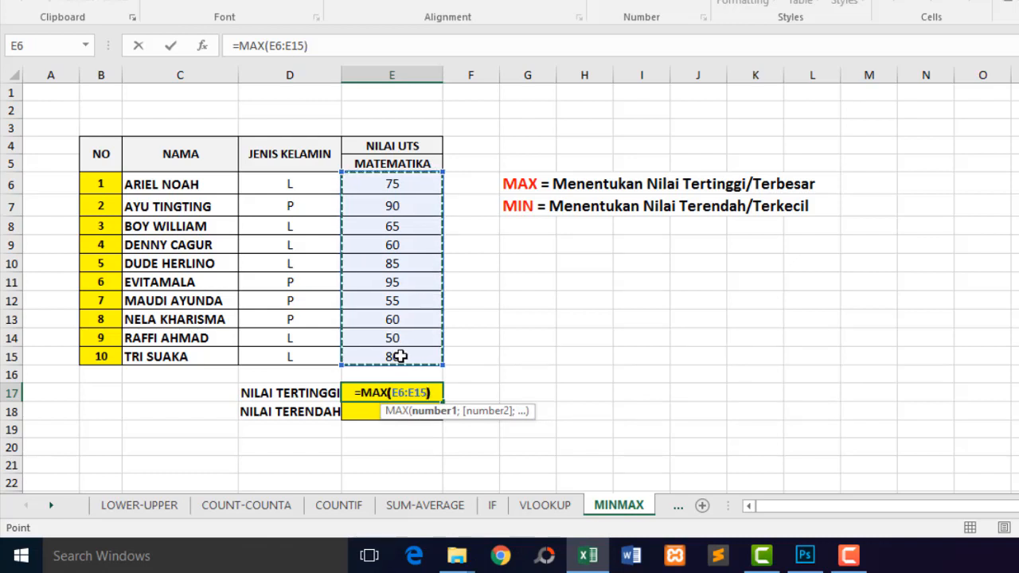
key(Return)
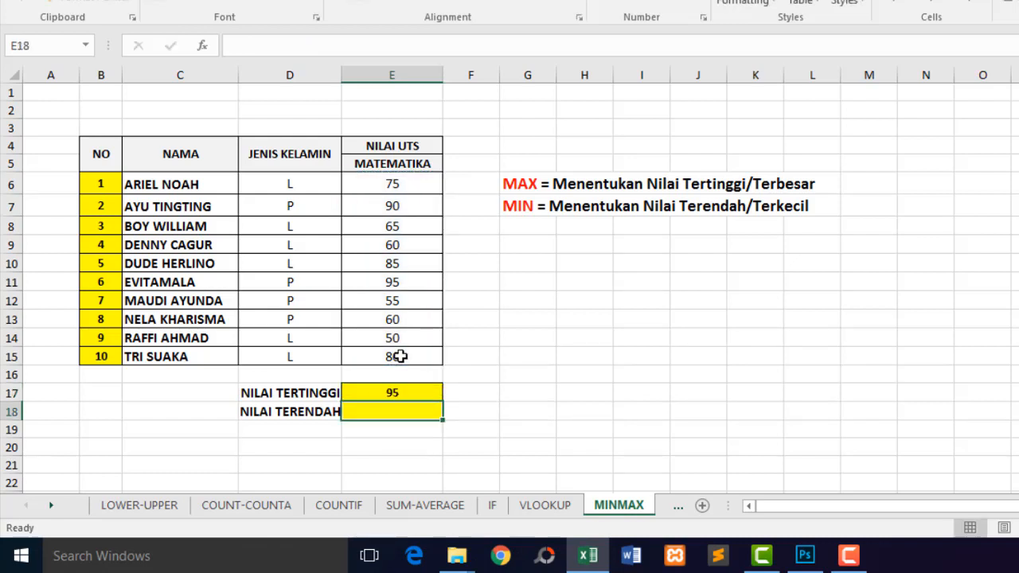
click(408, 395)
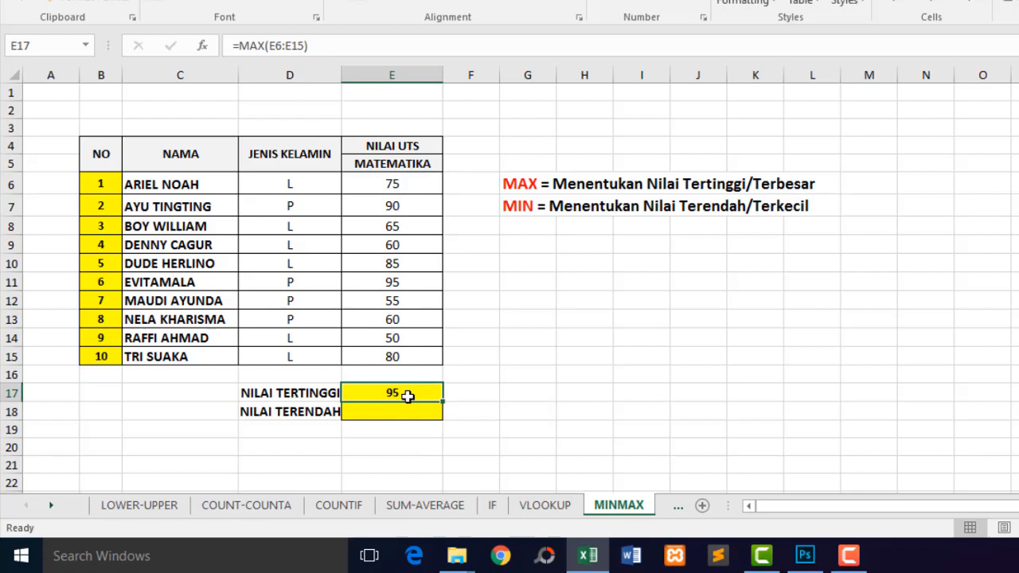
click(421, 284)
Enter =MIN(E6:E15) in E18 for NILAI TERENDAH and check the result against the MATEMATIKA scores.
click(388, 411)
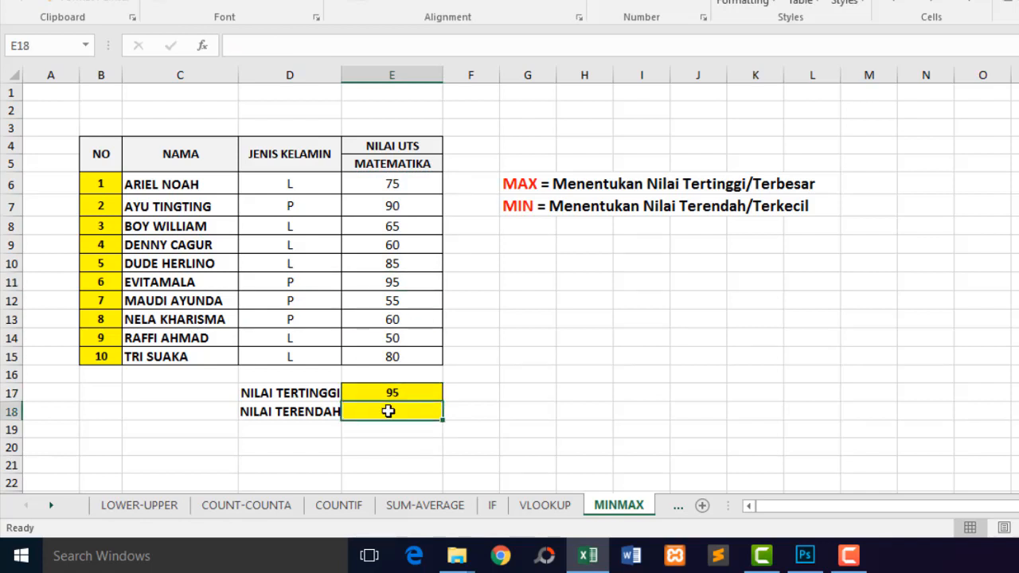
text(=)
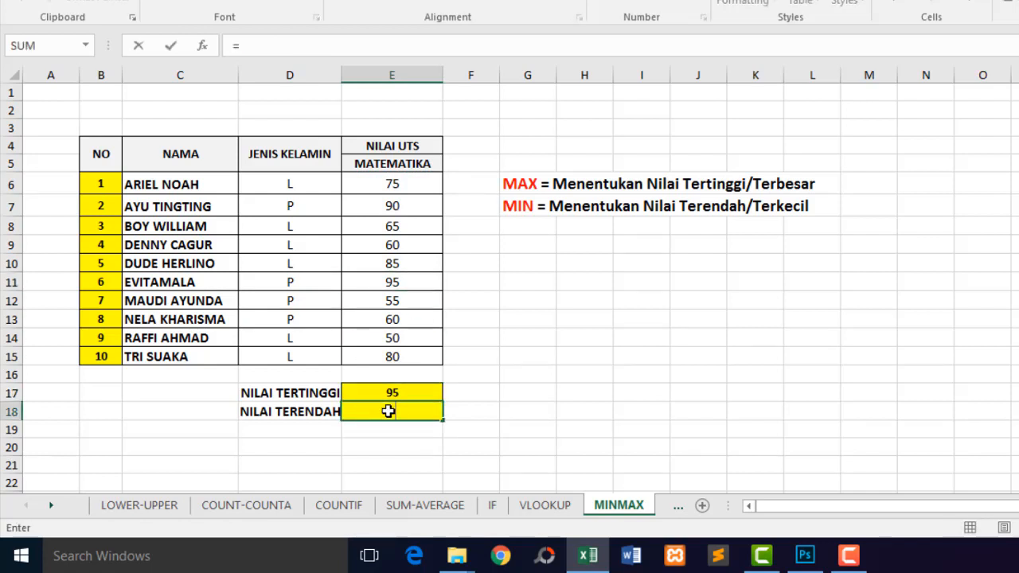
text(min)
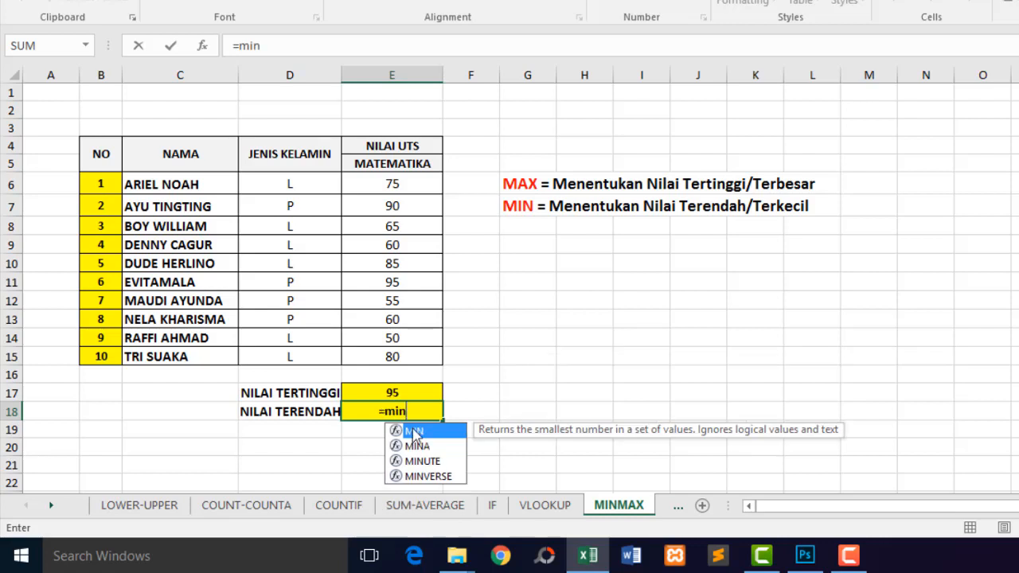
double_click(422, 430)
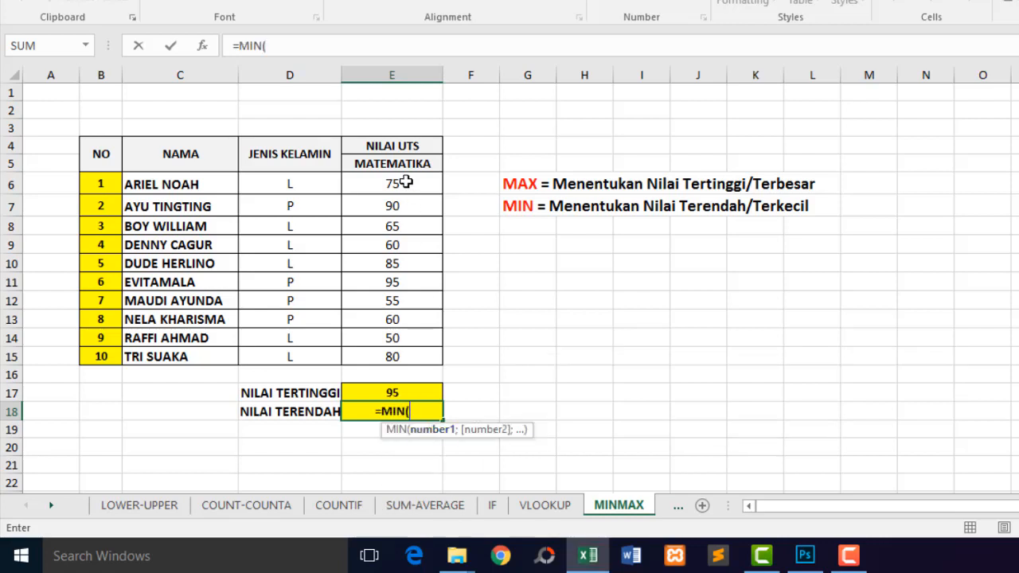
drag(400, 184, 399, 358)
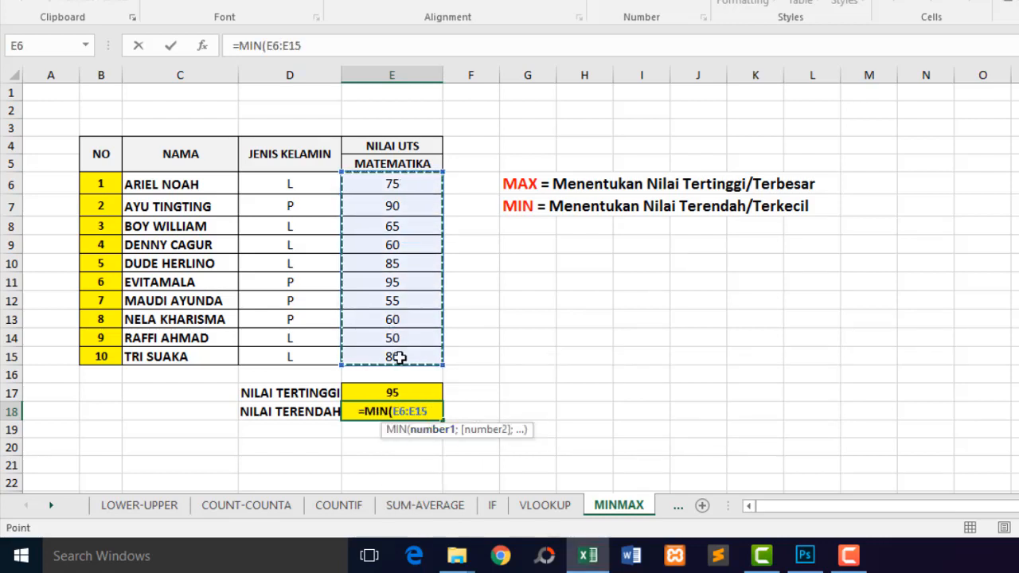
text())
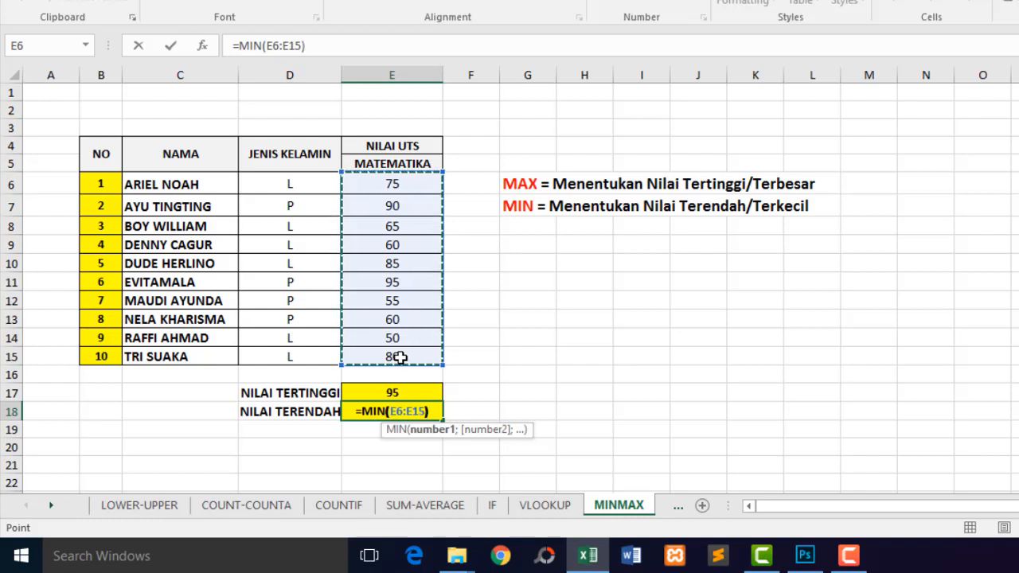
key(Return)
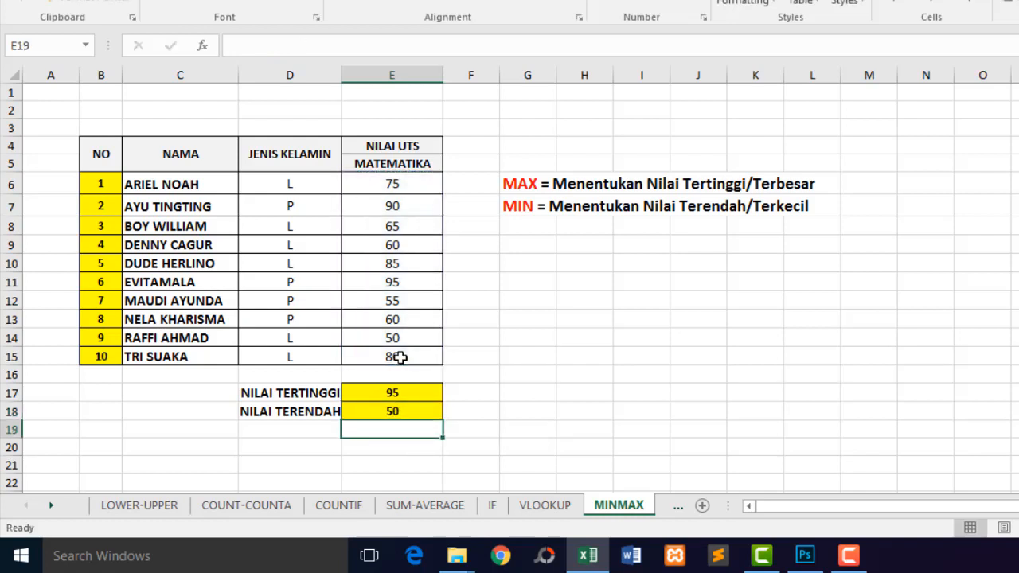
click(411, 407)
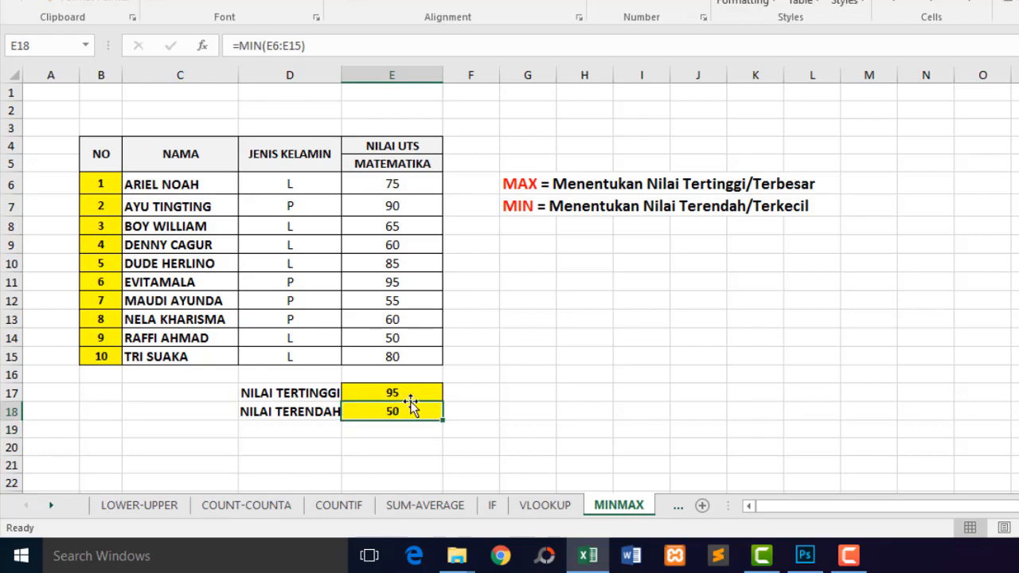
click(409, 336)
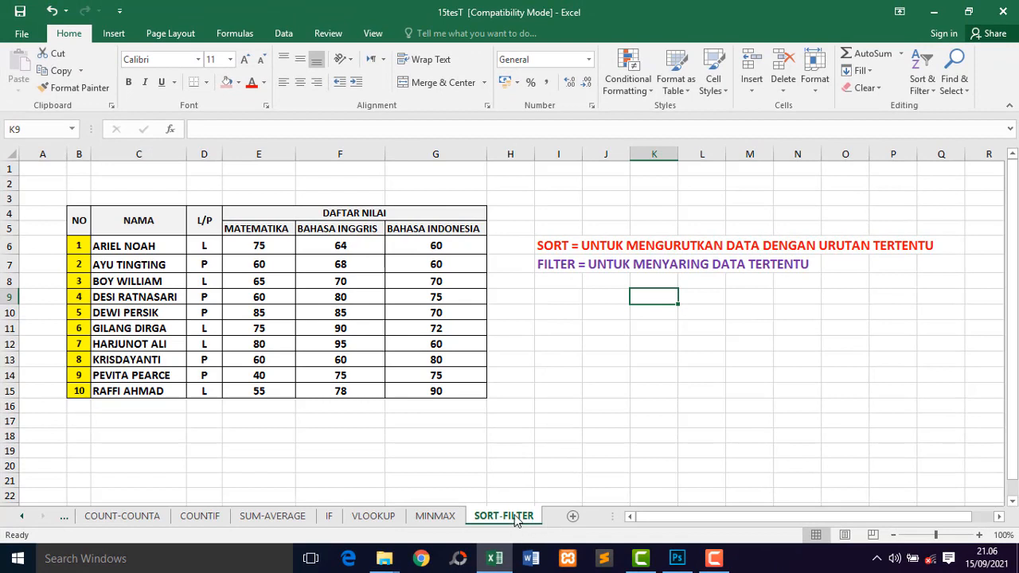
Read the explanations of SORT in I6 and FILTER in I7 on the SORT-FILTER sheet.
click(558, 282)
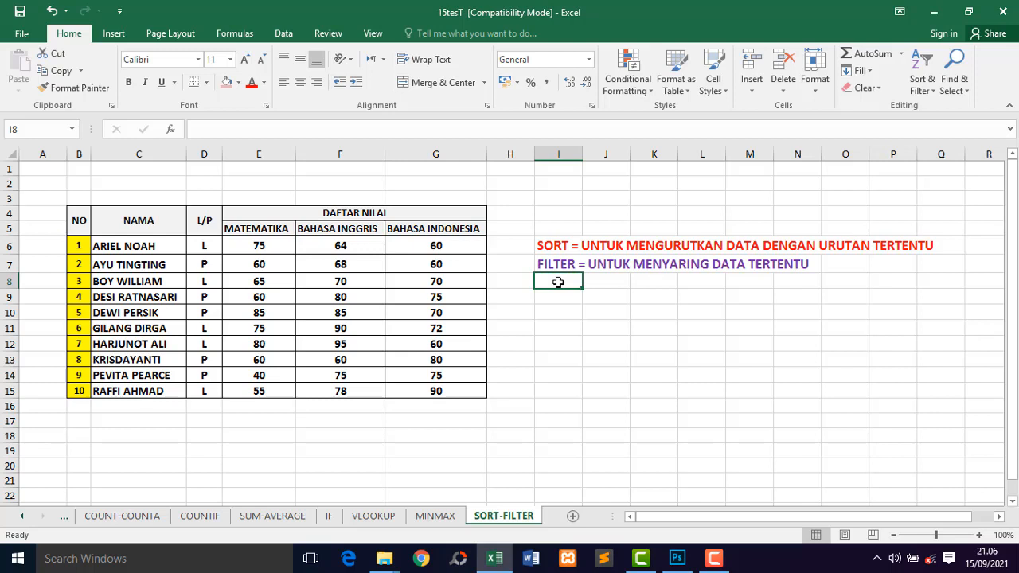
click(553, 244)
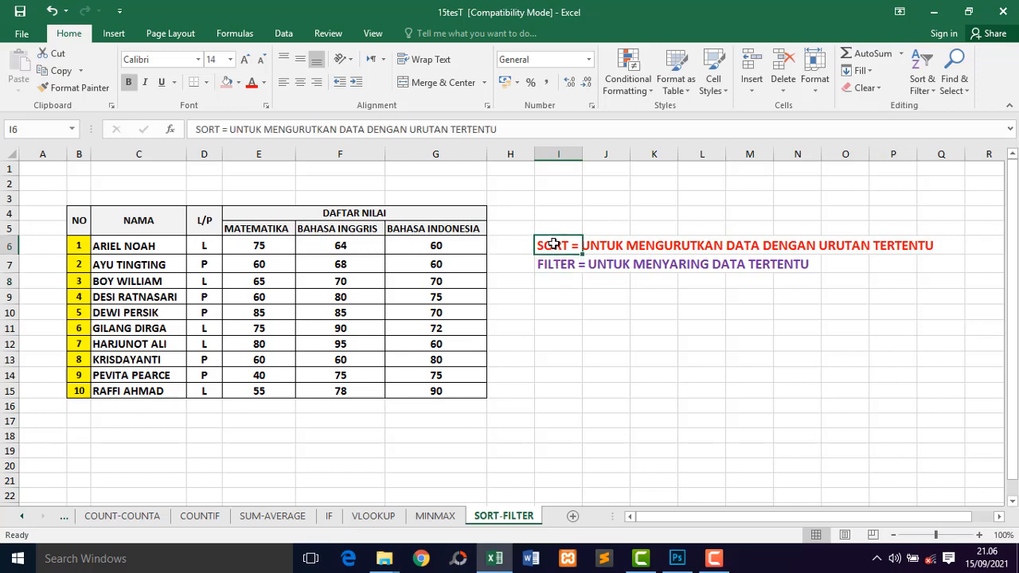
click(552, 265)
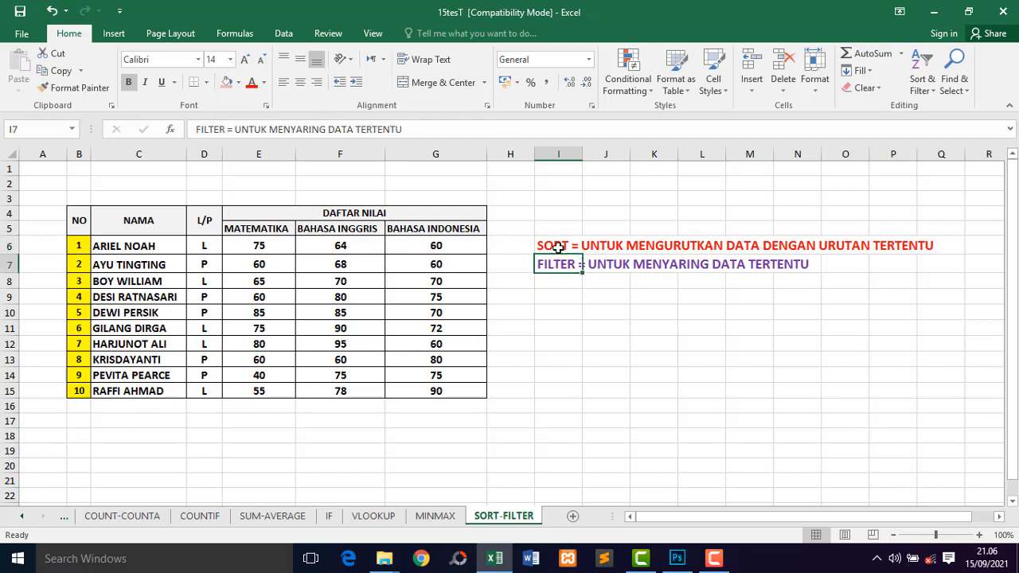
click(558, 248)
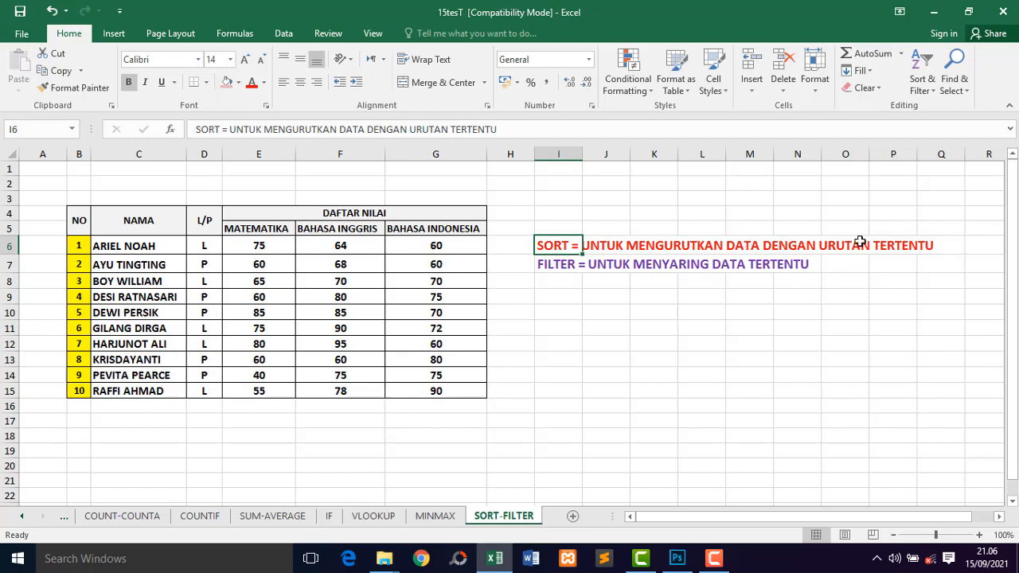
click(556, 268)
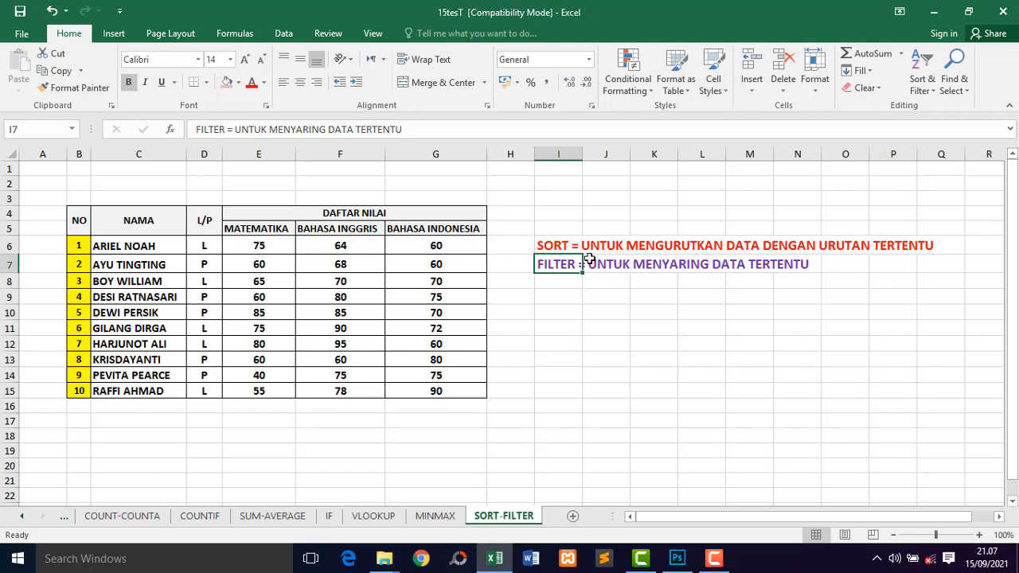
Select the student data in B6:G15, without the headers, and open a custom sort for it.
click(558, 247)
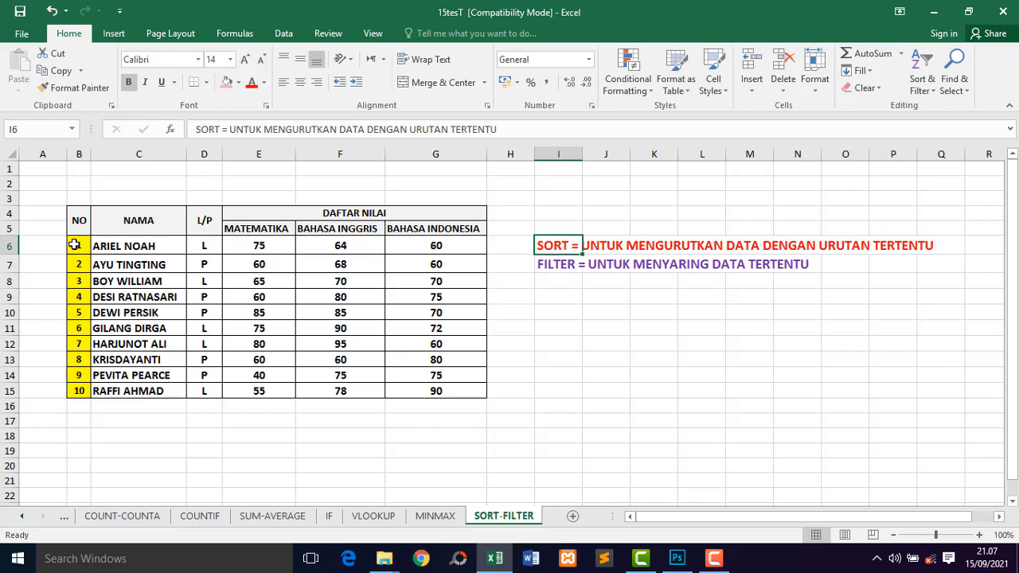
drag(77, 242, 432, 390)
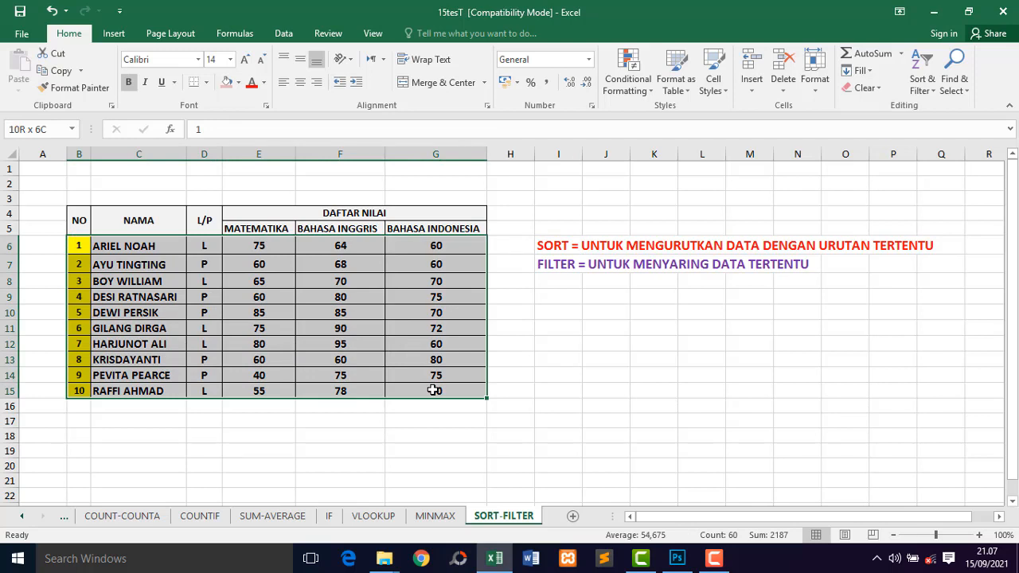
drag(432, 390, 432, 391)
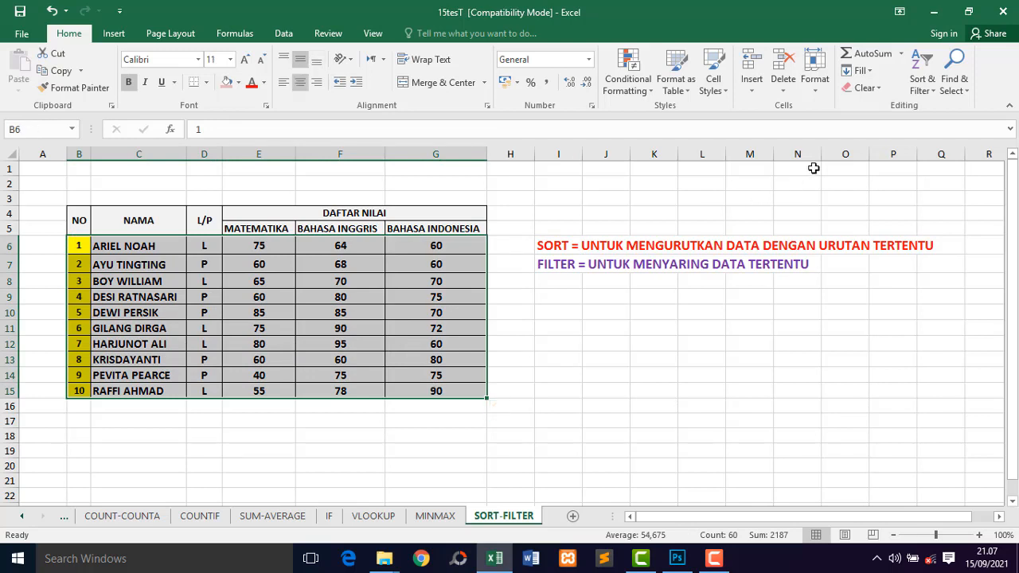
click(919, 86)
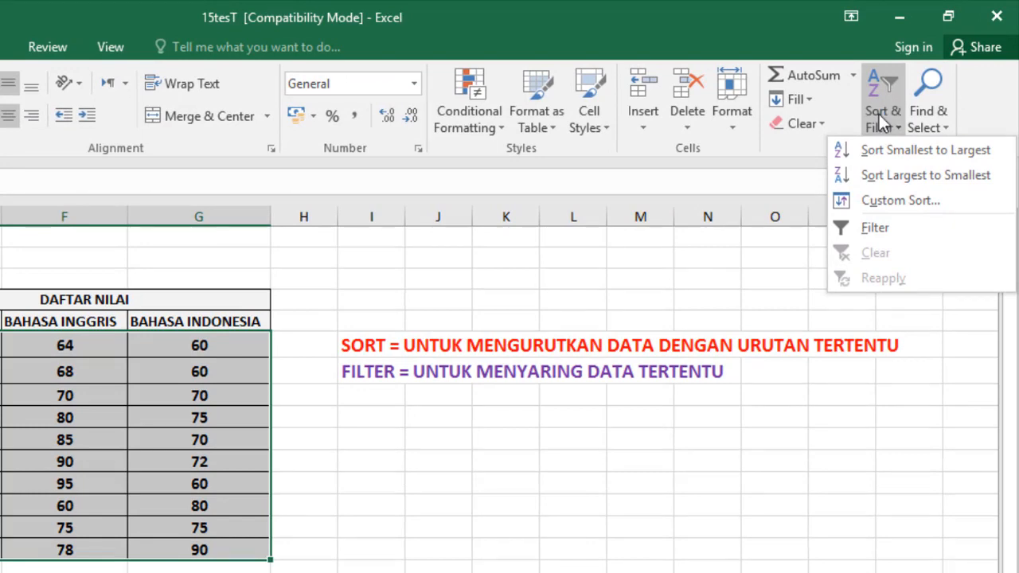
click(940, 201)
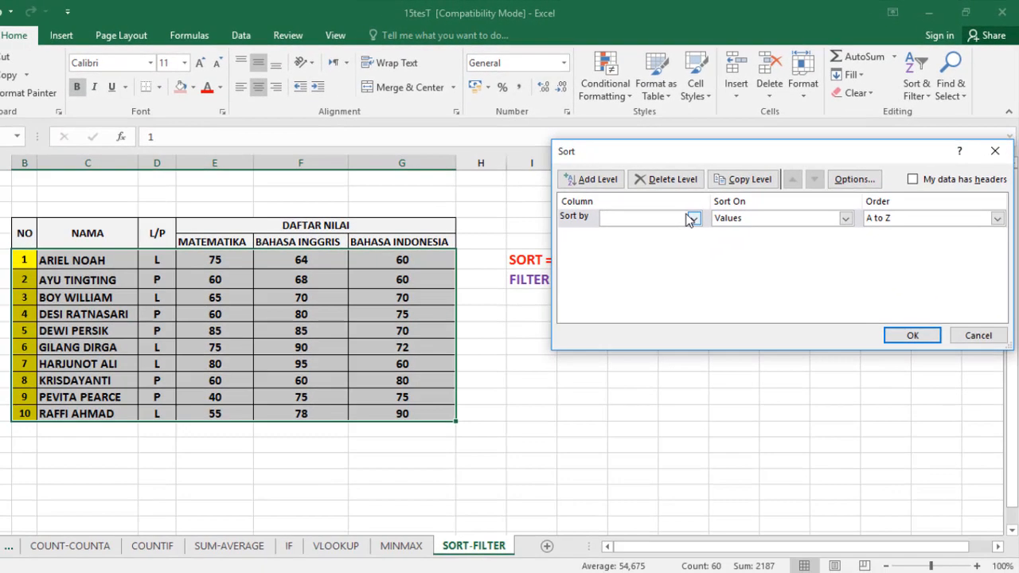
Sort the selected rows by Column C on Values in Z to A order.
click(640, 254)
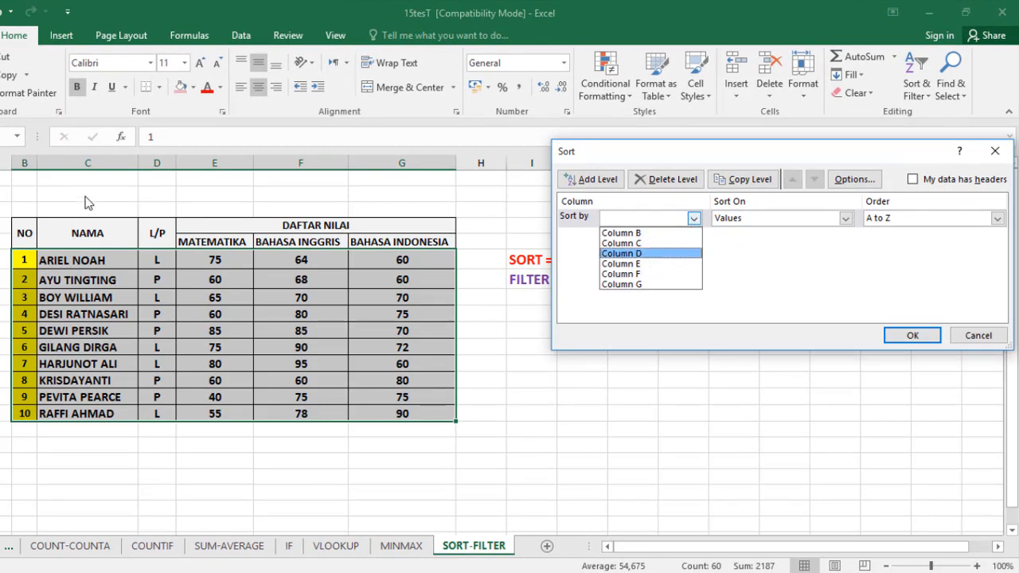
click(640, 243)
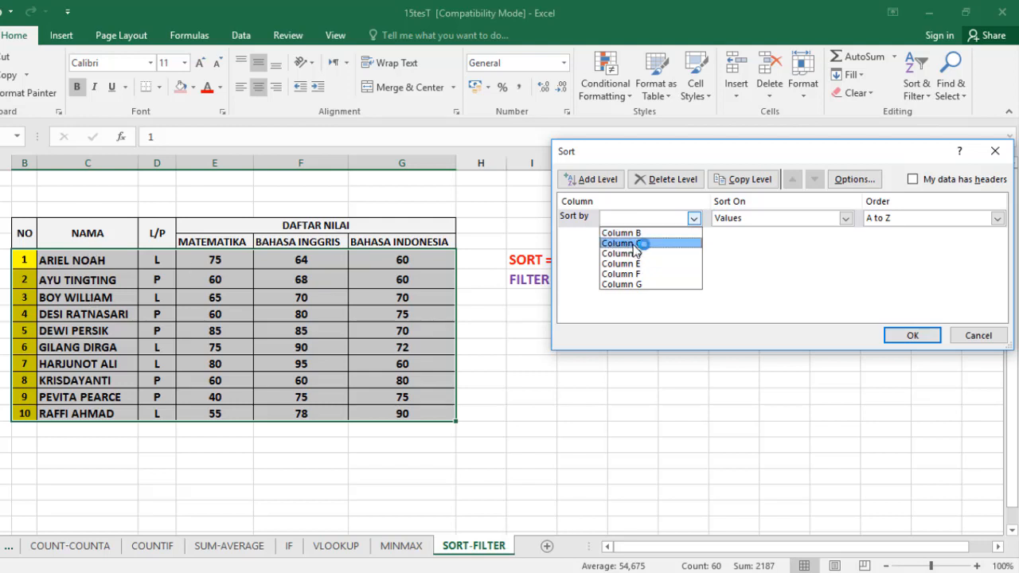
click(635, 243)
click(846, 218)
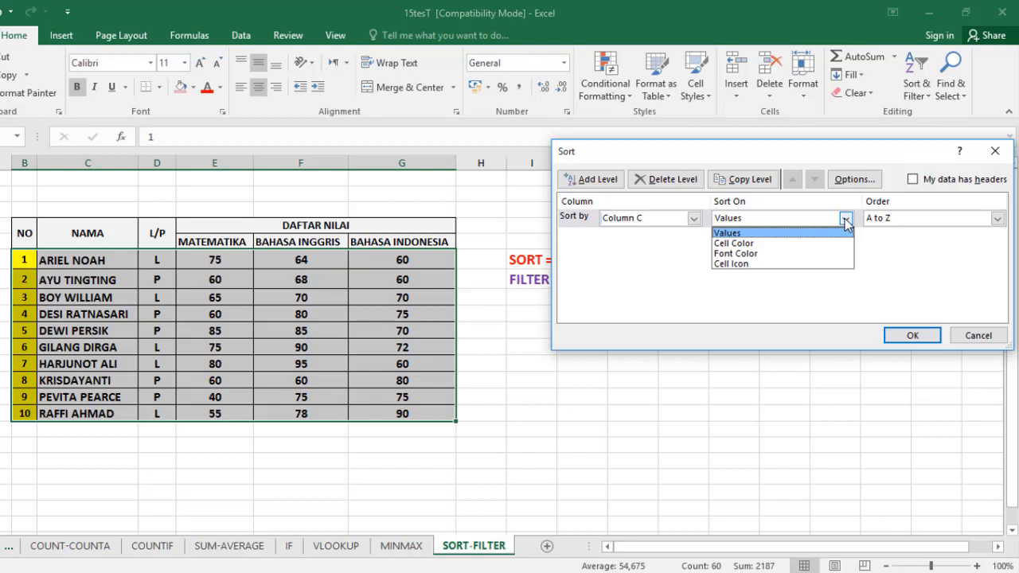
click(846, 220)
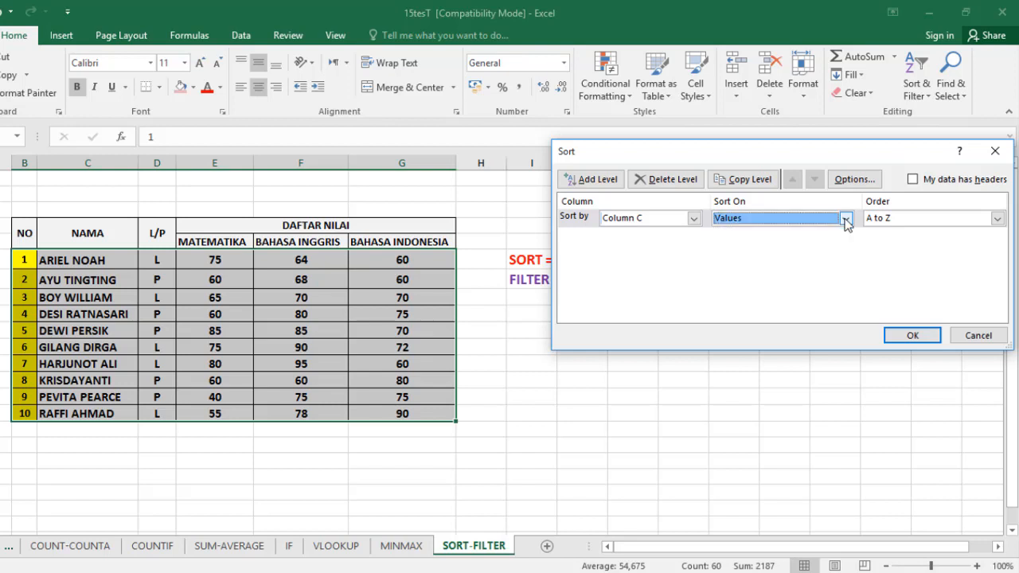
click(999, 219)
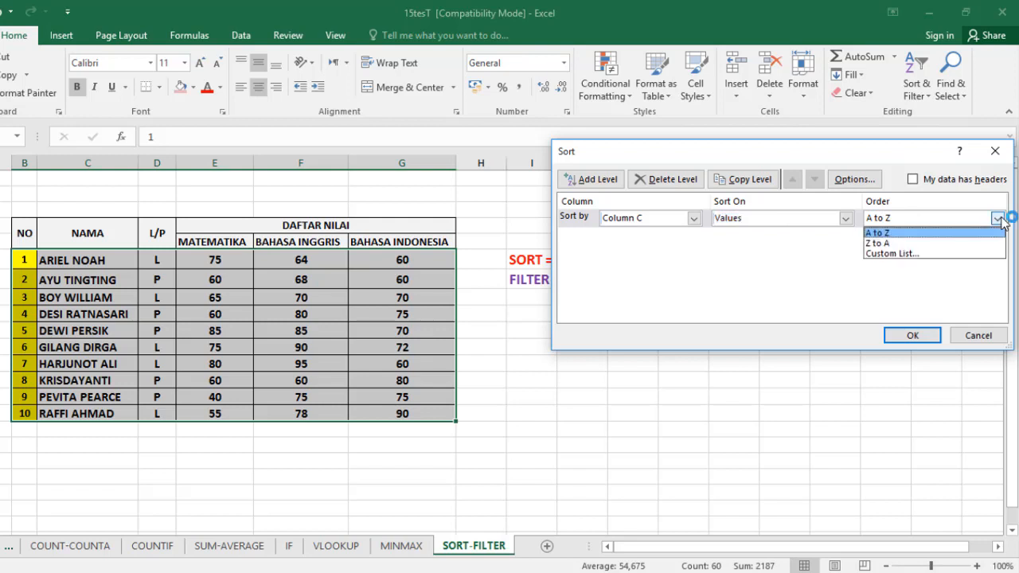
click(929, 247)
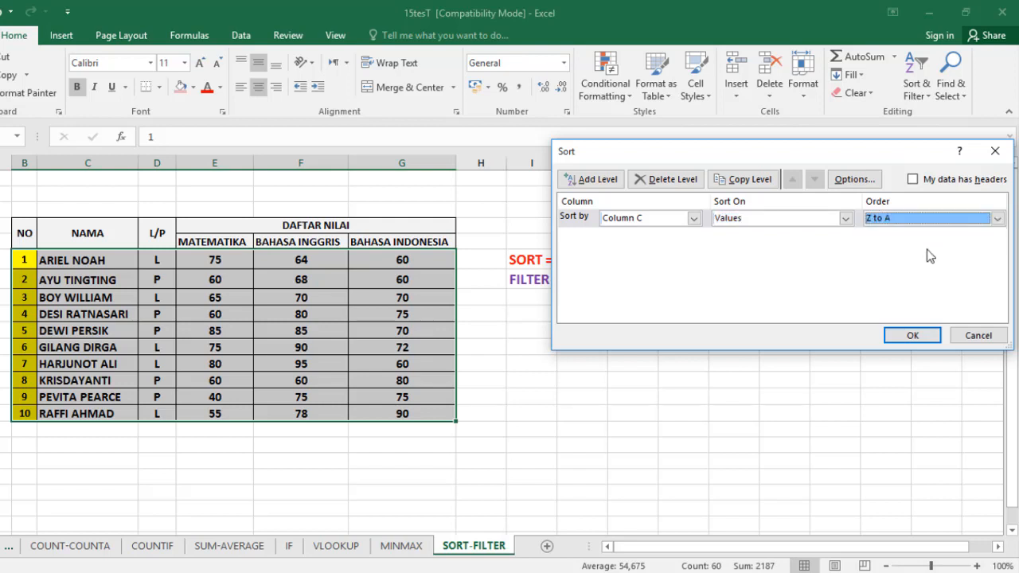
click(916, 336)
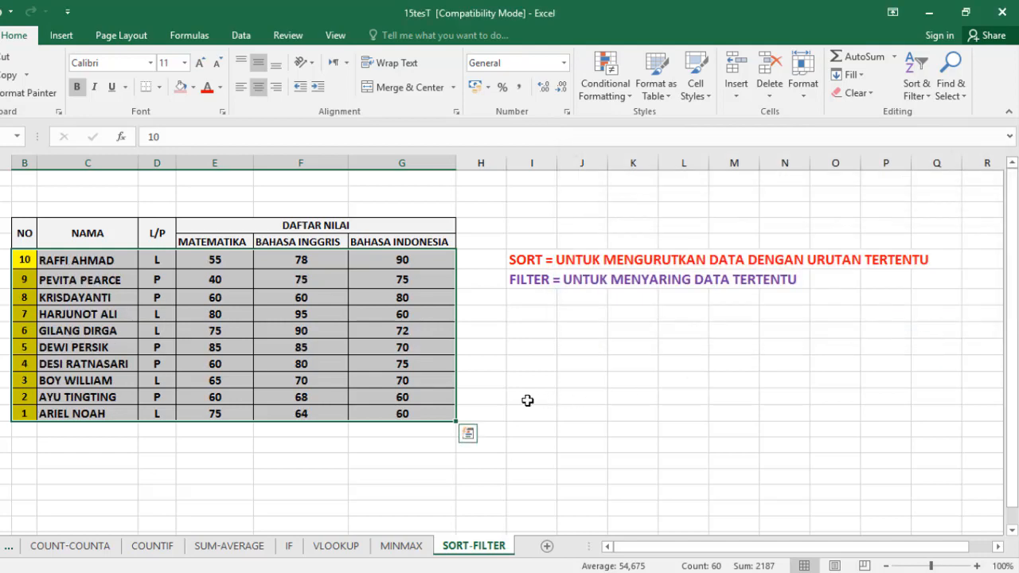
Examine the order of the names in the NAMA column after the sort.
click(422, 383)
click(47, 259)
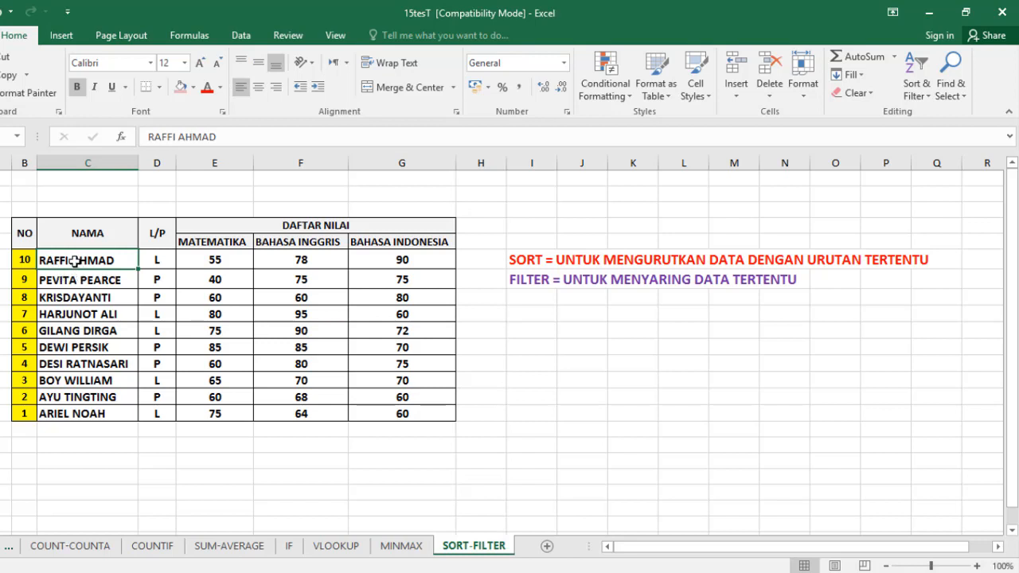
click(76, 279)
click(72, 260)
click(78, 275)
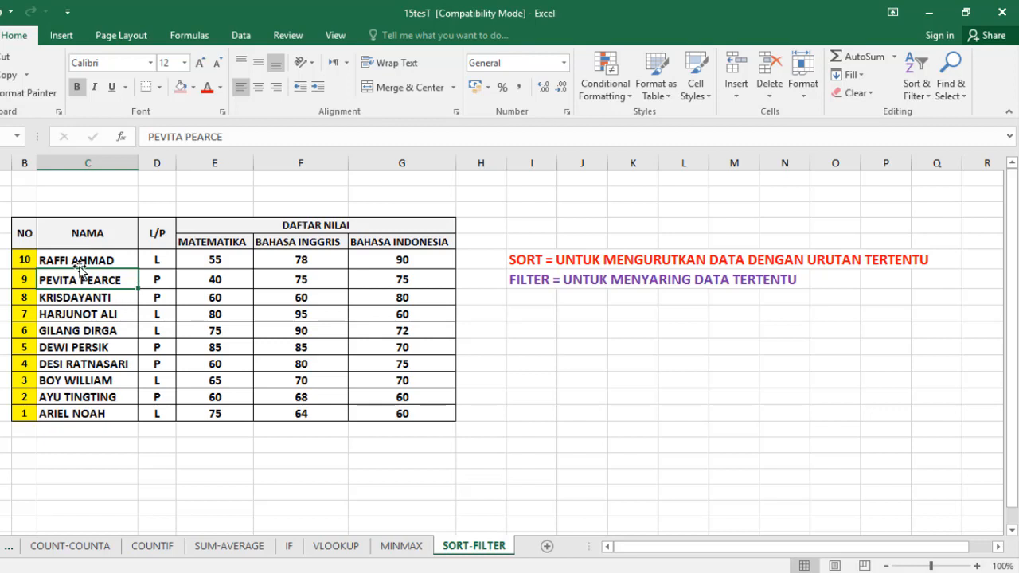
click(82, 262)
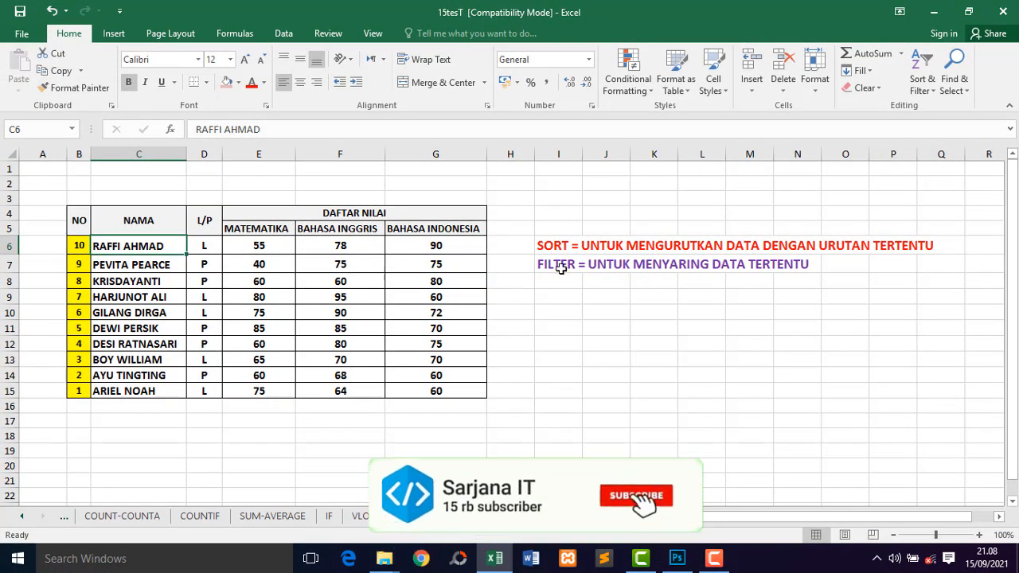
Add filters to the whole score table B4:G15, including its header rows.
click(558, 266)
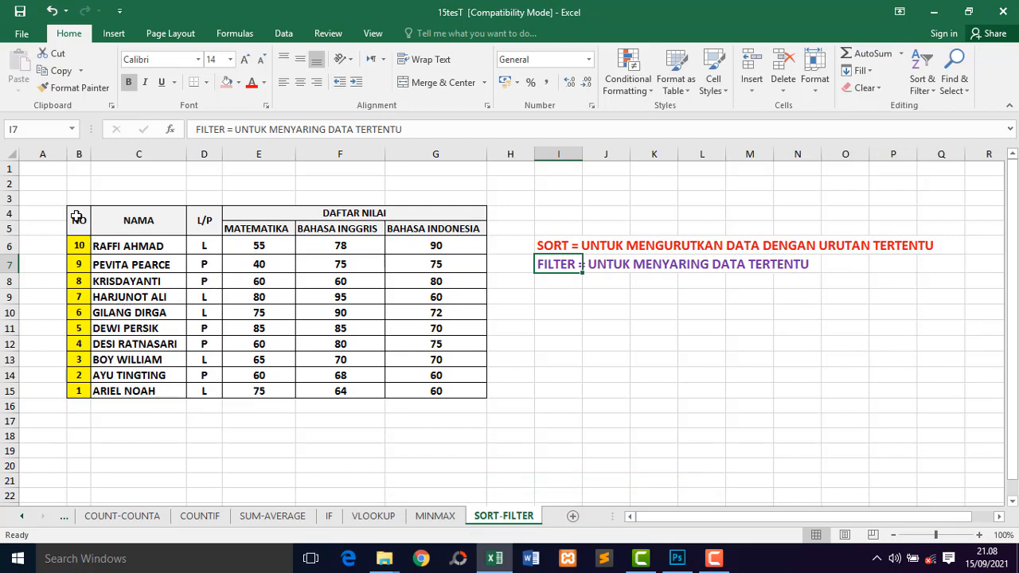
drag(77, 219, 396, 391)
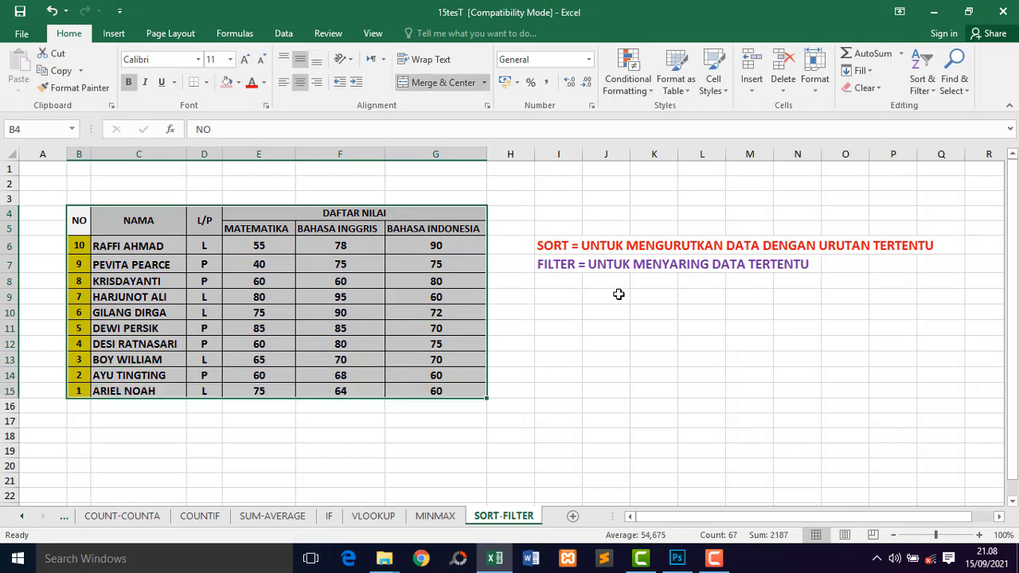
click(933, 93)
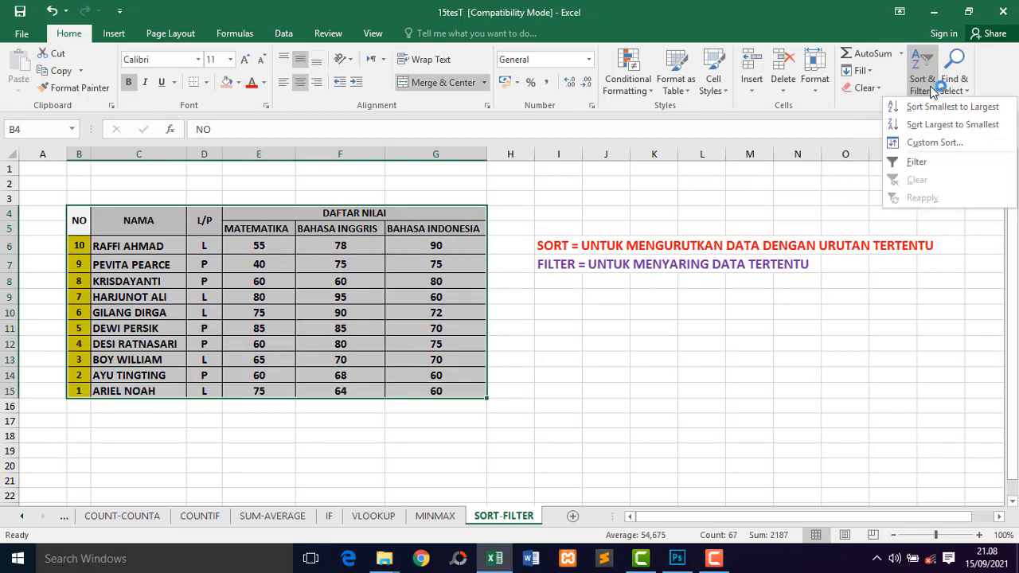
click(923, 162)
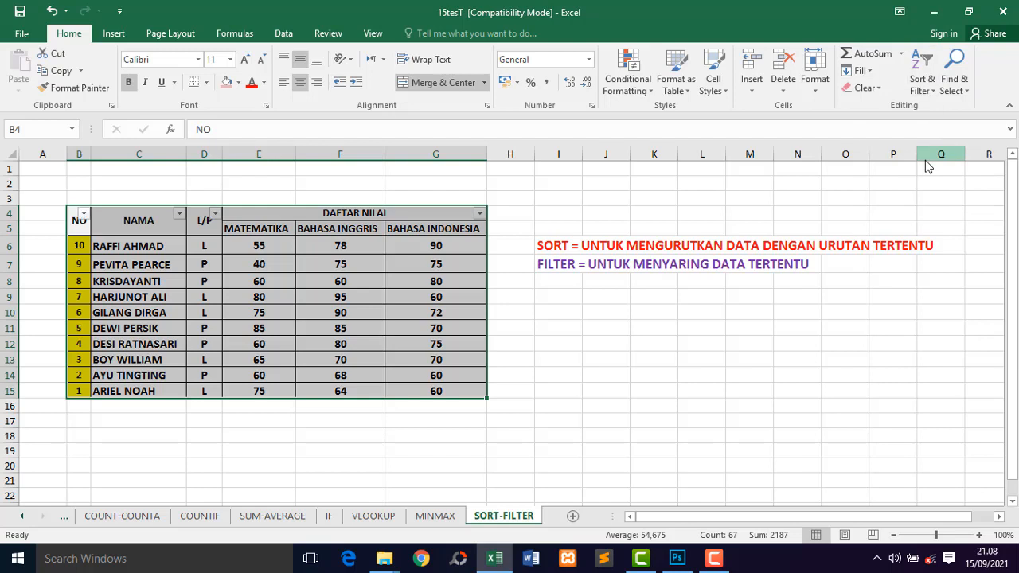
click(162, 243)
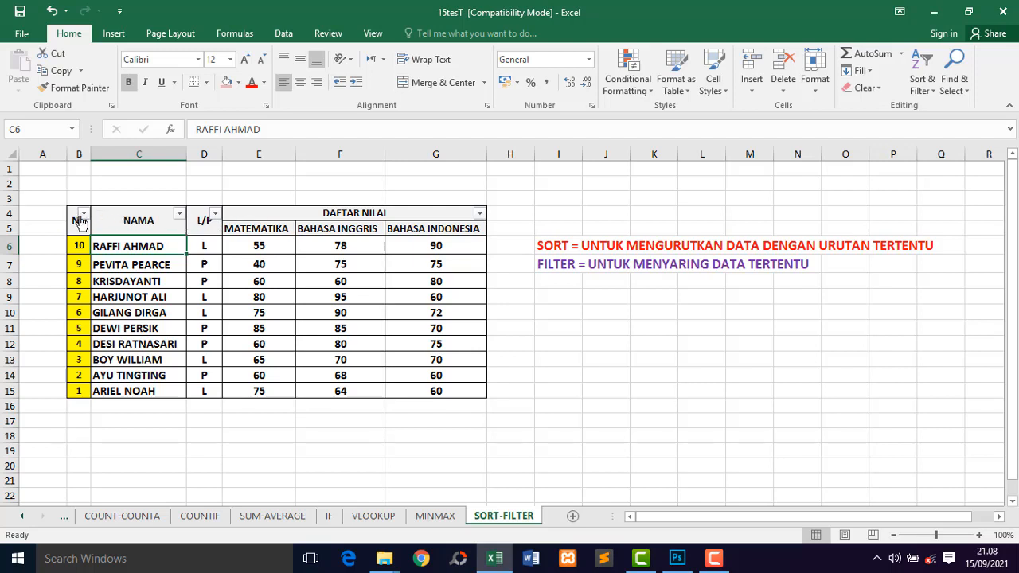
Filter the NAMA column to exclude BOY WILLIAM and DESI RATNASARI, and undo that filter.
click(180, 216)
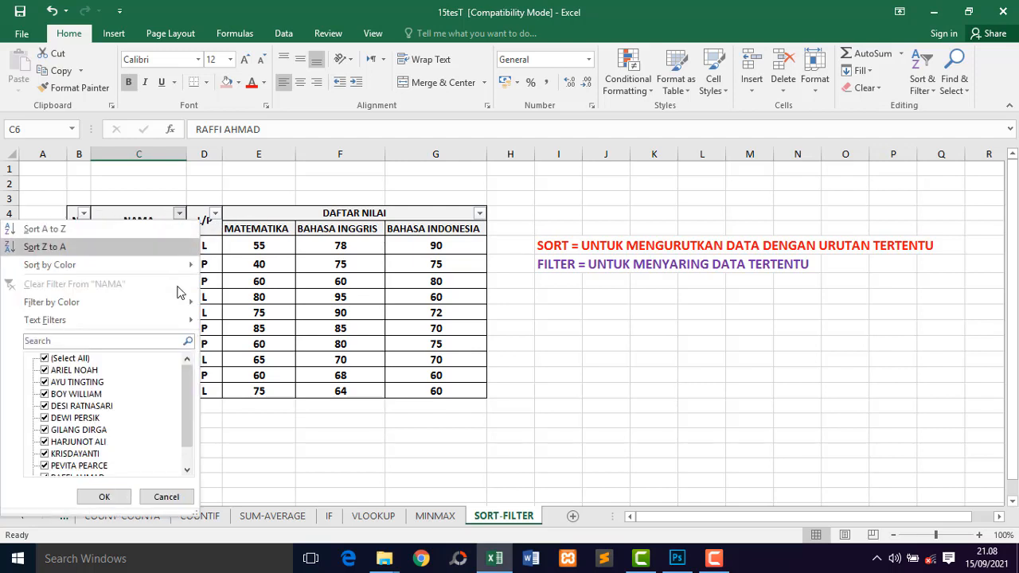
drag(184, 395, 180, 419)
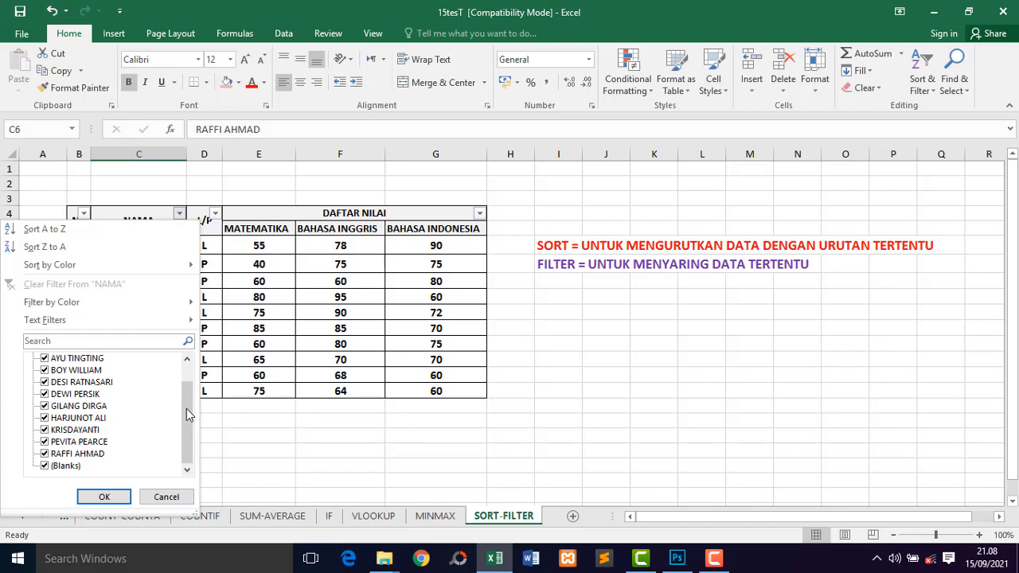
scroll(186, 408, up, 1)
click(45, 394)
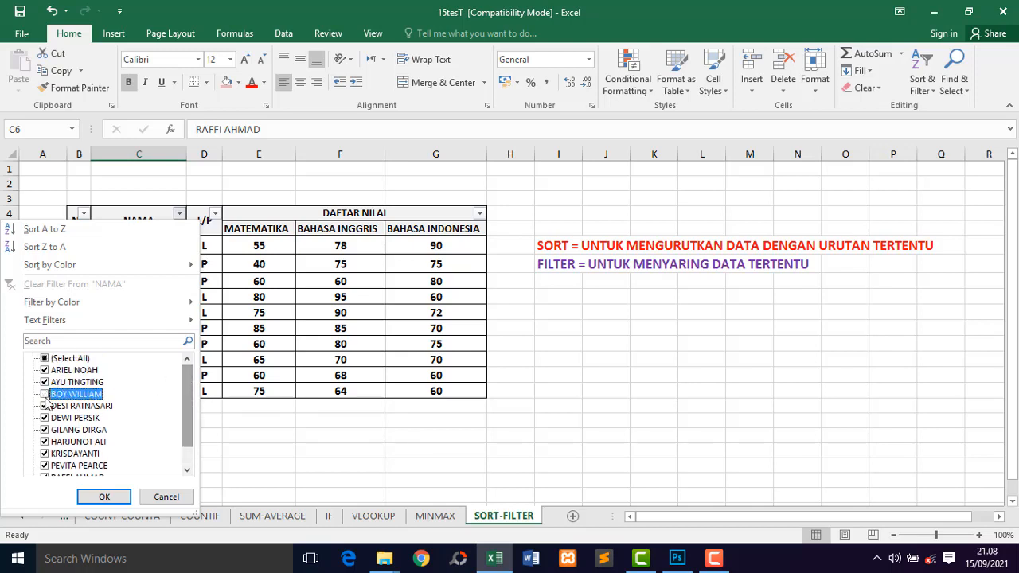
click(44, 406)
click(104, 497)
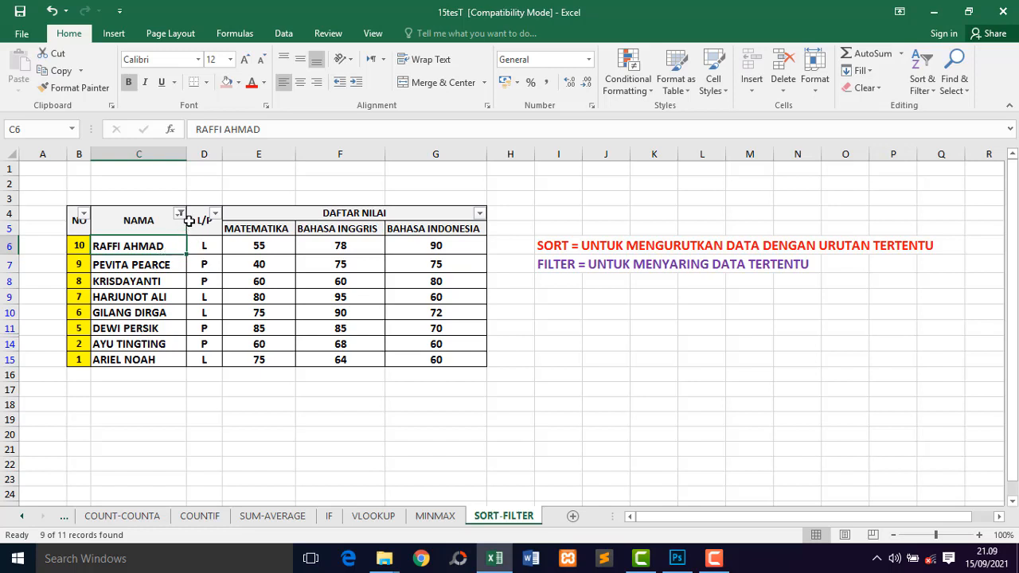
key(ctrl+z)
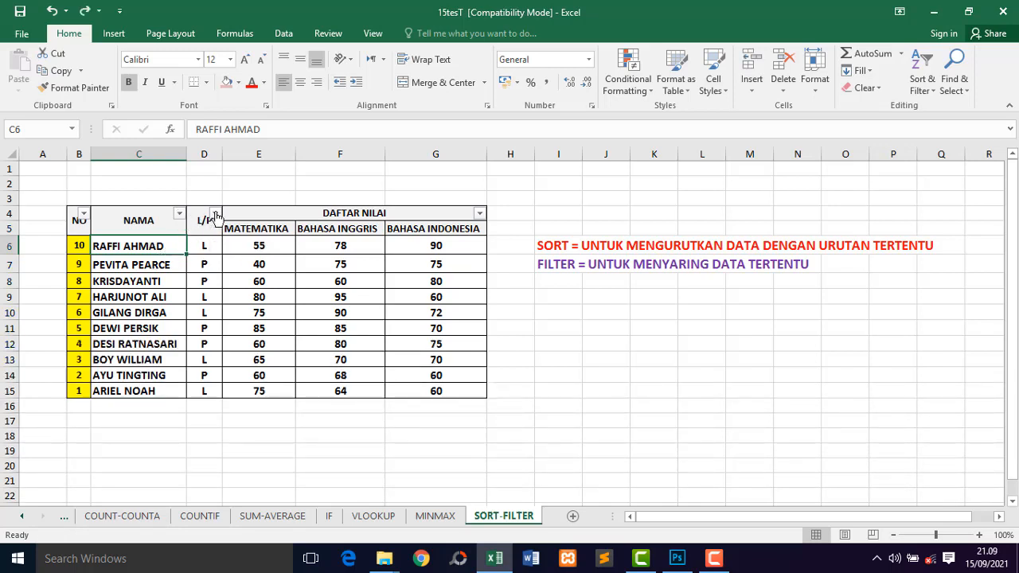
Filter the L/P column to show only L, excluding P and blanks.
click(215, 213)
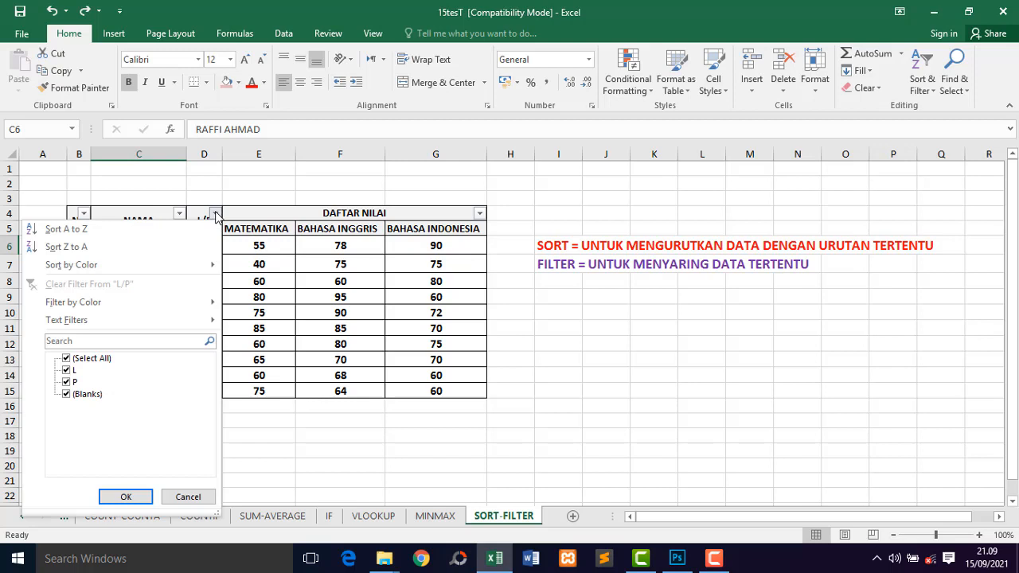
click(67, 383)
click(67, 395)
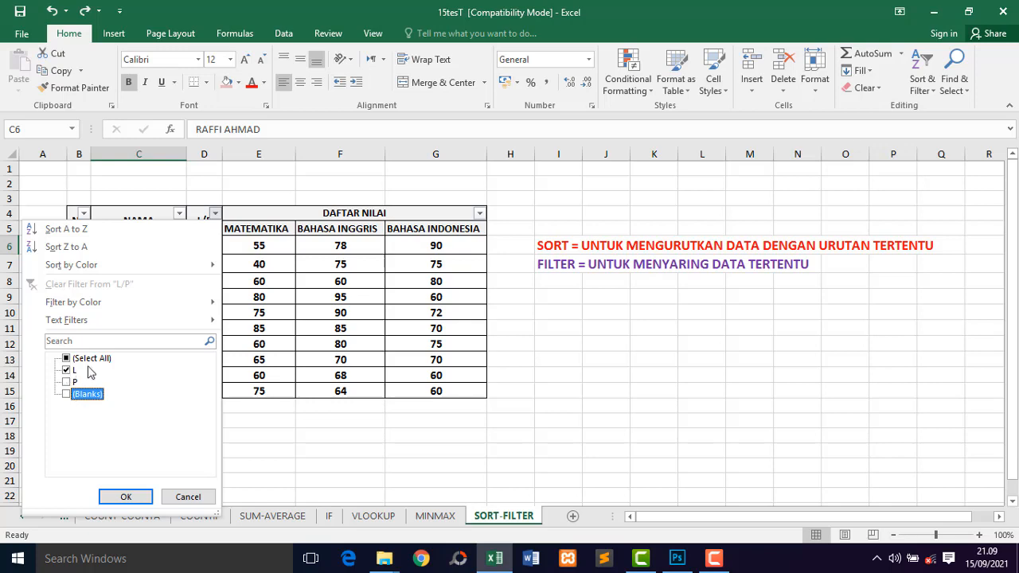
click(127, 497)
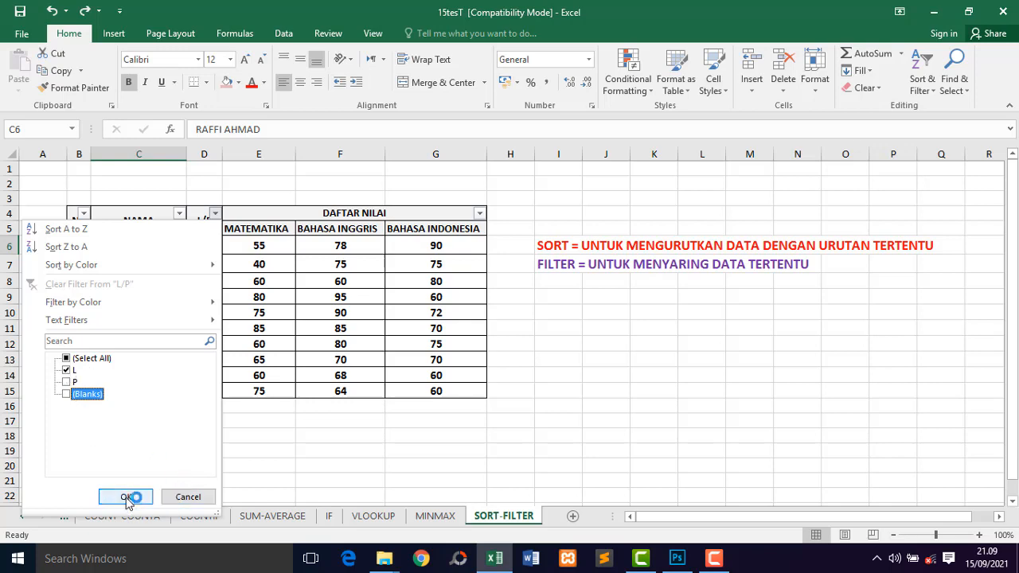